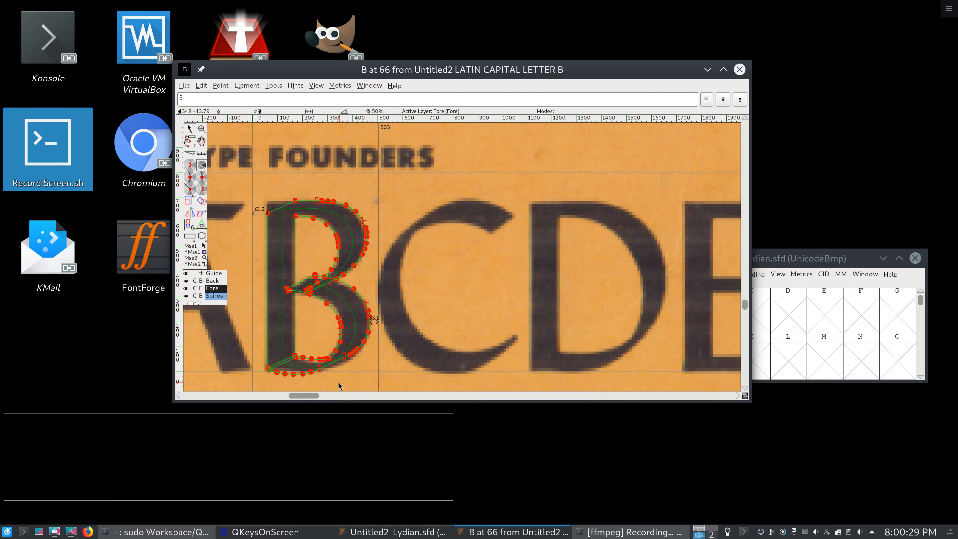
Step: Bring the scanned C into view and open KMagnifier beside the toolbox, moved over the glyph window
{"action": "mouse_move", "coordinate": [306, 397]}
{"action": "left_mouse_down"}
{"action": "mouse_move", "coordinate": [354, 398]}
{"action": "mouse_move", "coordinate": [307, 399]}
{"action": "left_mouse_up"}
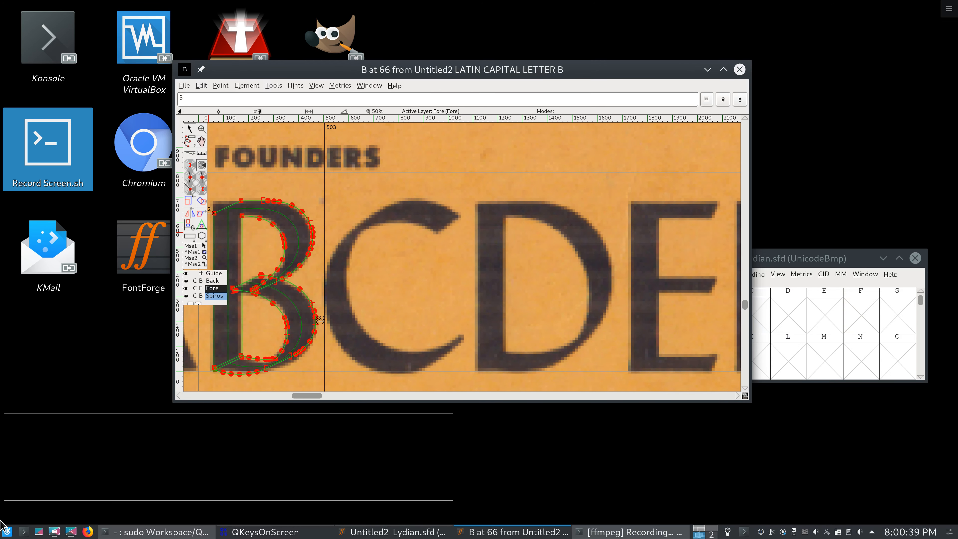
{"action": "left_click", "coordinate": [7, 532]}
{"action": "left_click", "coordinate": [113, 364]}
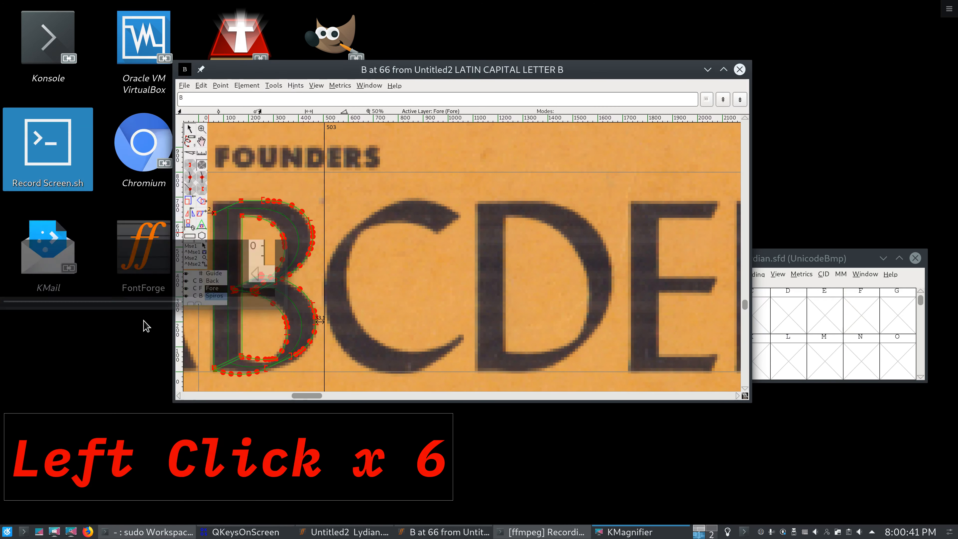
{"action": "left_click_drag", "start_coordinate": [176, 6], "coordinate": [616, 120]}
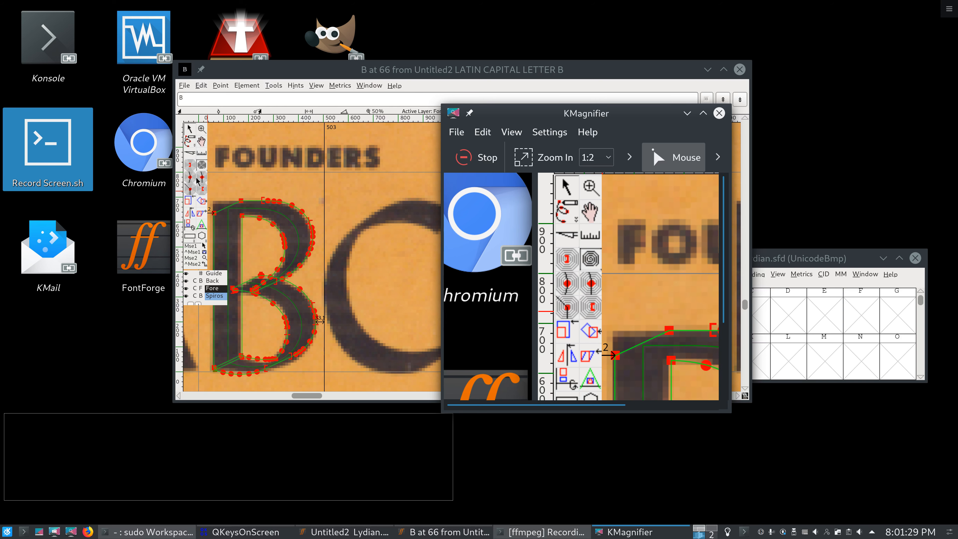
Step: Try the spiro point tools and move the magnifier window clear of the scanned C and D
{"action": "left_click", "coordinate": [197, 180]}
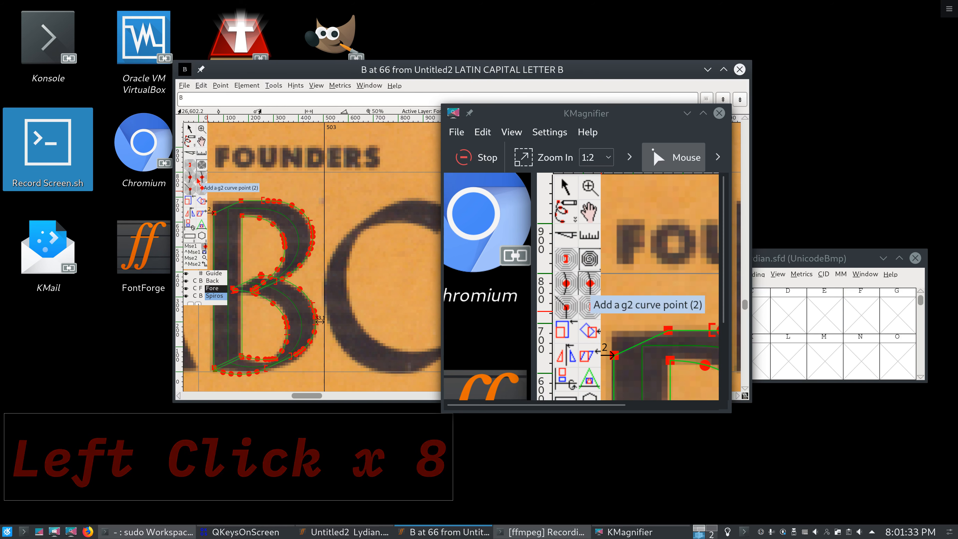
{"action": "left_click", "coordinate": [190, 178]}
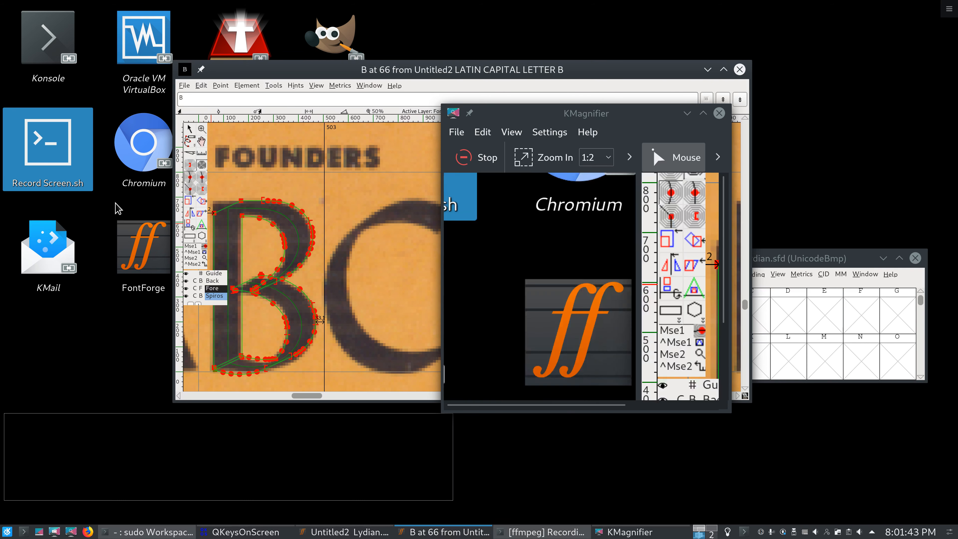
{"action": "left_click", "coordinate": [190, 188]}
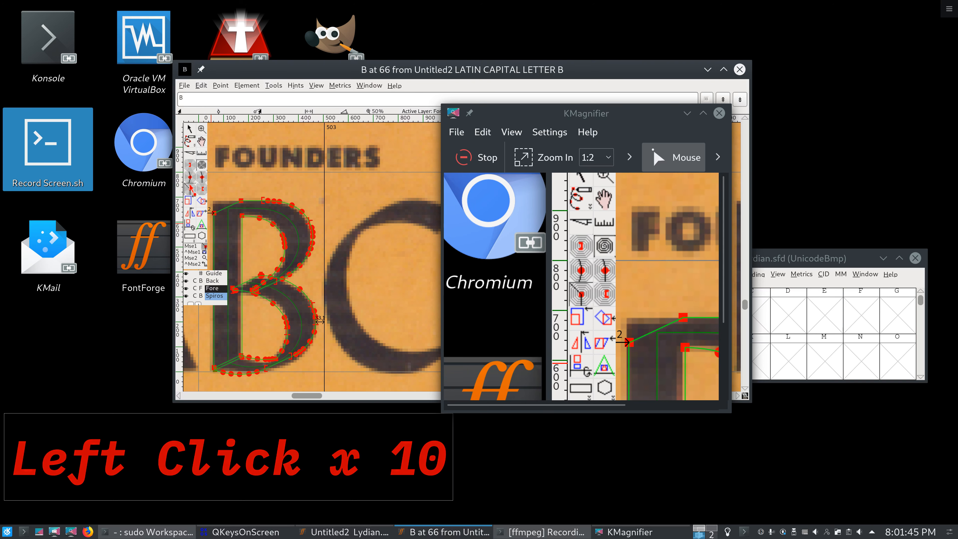
{"action": "left_click_drag", "start_coordinate": [593, 116], "coordinate": [840, 123]}
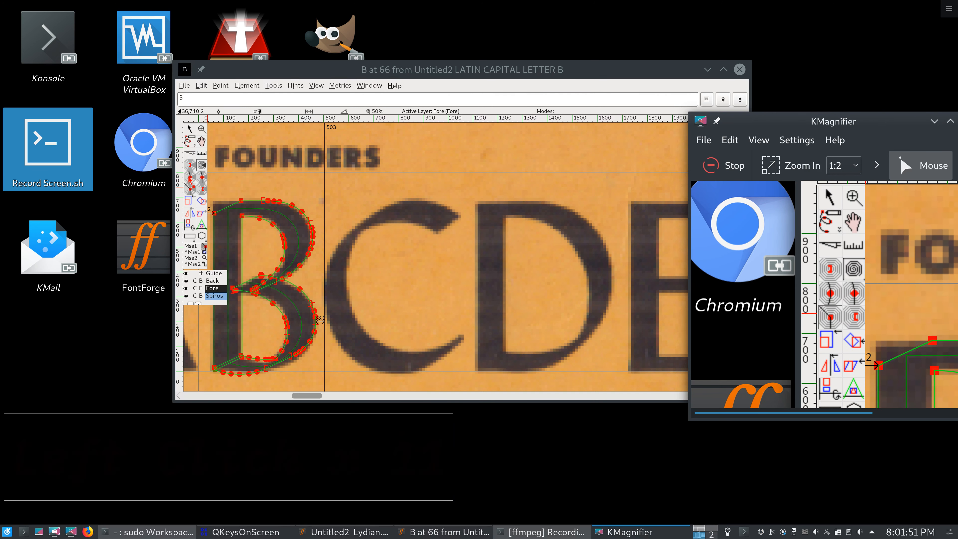
Step: Trace the centreline of the scanned C as an open spiro curve with g2 curve points, from the upper terminal to the lower tip
{"action": "left_click", "coordinate": [192, 178]}
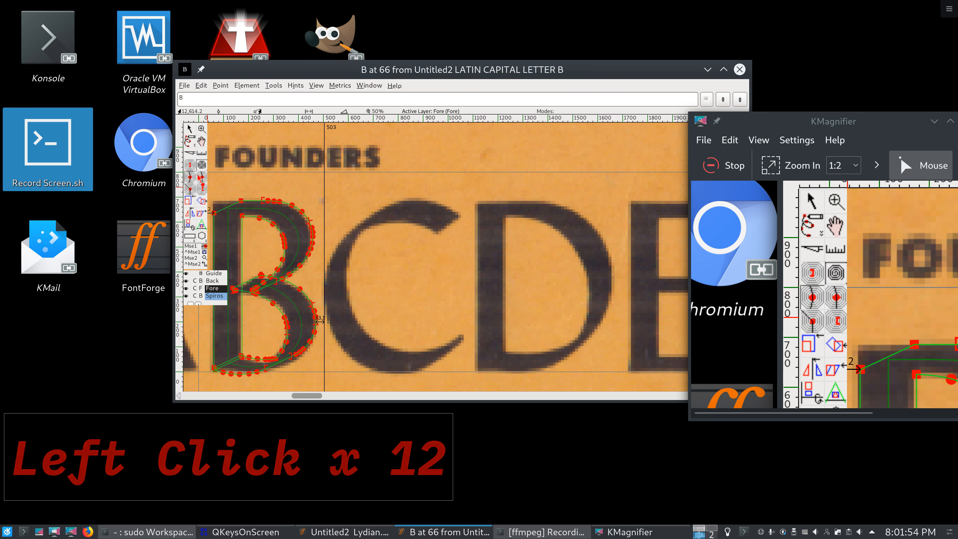
{"action": "left_click", "coordinate": [202, 177]}
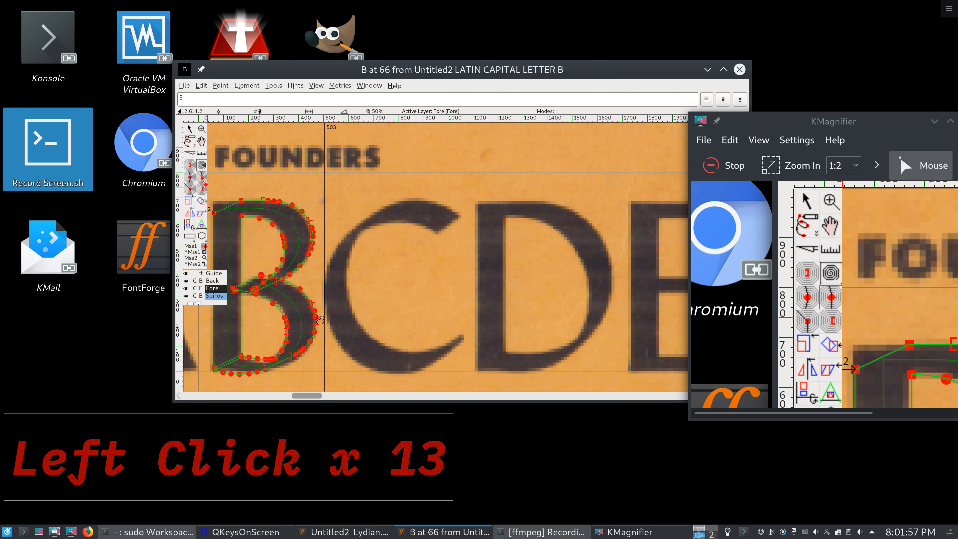
{"action": "left_click", "coordinate": [450, 224]}
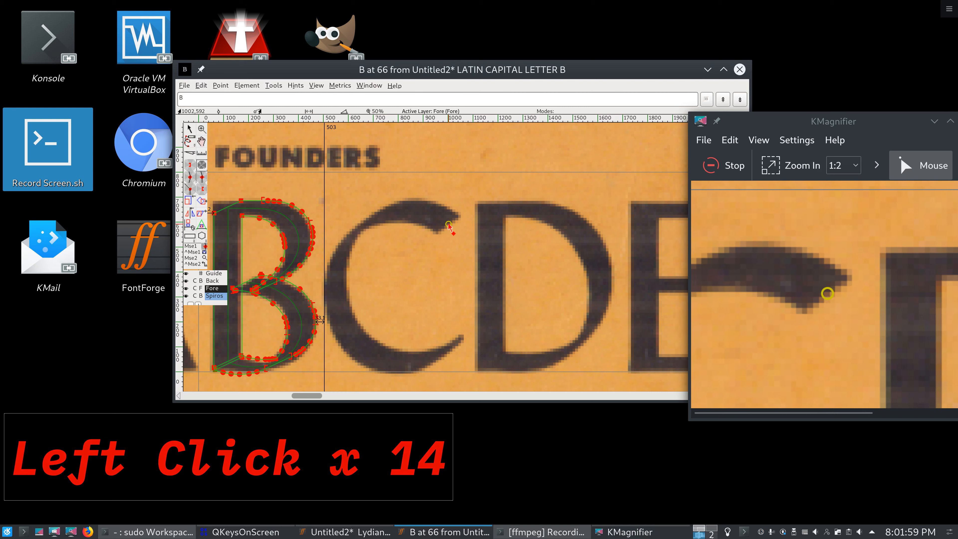
{"action": "mouse_move", "coordinate": [449, 224]}
{"action": "left_mouse_down"}
{"action": "mouse_move", "coordinate": [423, 212]}
{"action": "mouse_move", "coordinate": [363, 229]}
{"action": "left_mouse_up"}
{"action": "left_click_drag", "start_coordinate": [345, 263], "coordinate": [336, 303]}
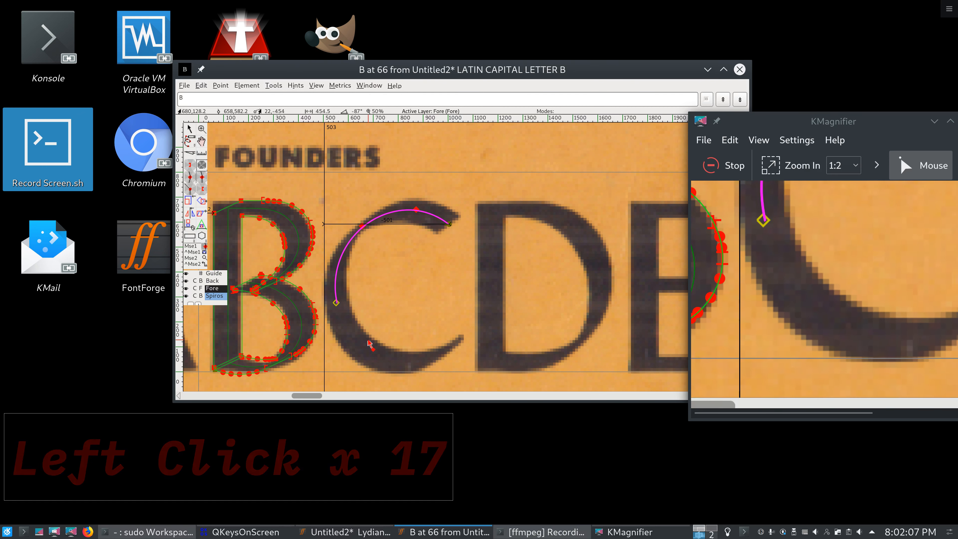
{"action": "left_click", "coordinate": [370, 357]}
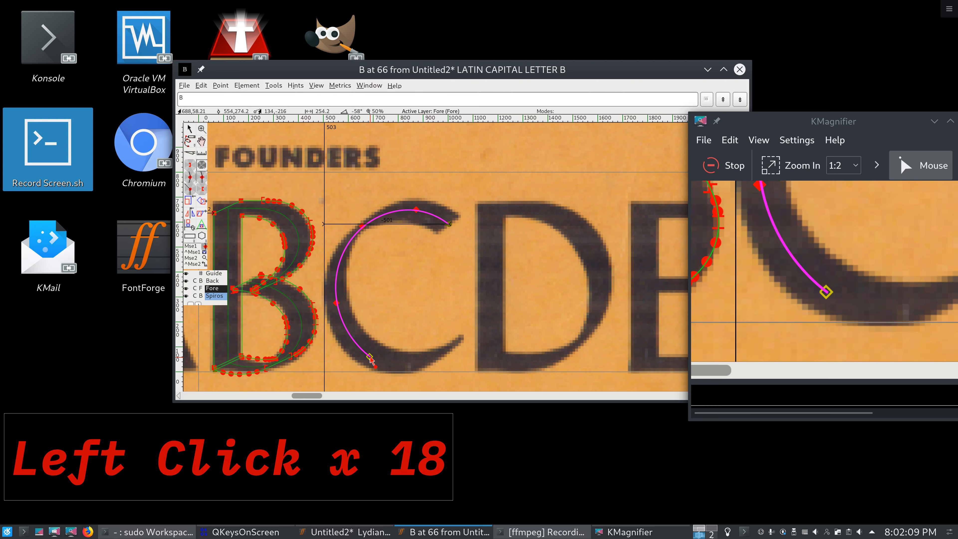
{"action": "left_click", "coordinate": [418, 364]}
{"action": "left_click_drag", "start_coordinate": [419, 364], "coordinate": [428, 362]}
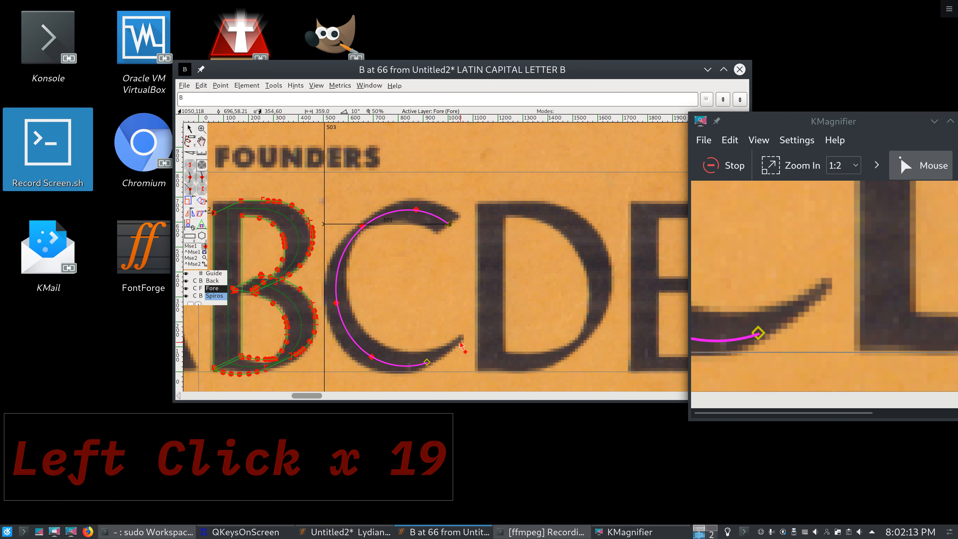
{"action": "left_click", "coordinate": [460, 337]}
{"action": "left_click_drag", "start_coordinate": [461, 339], "coordinate": [461, 339]}
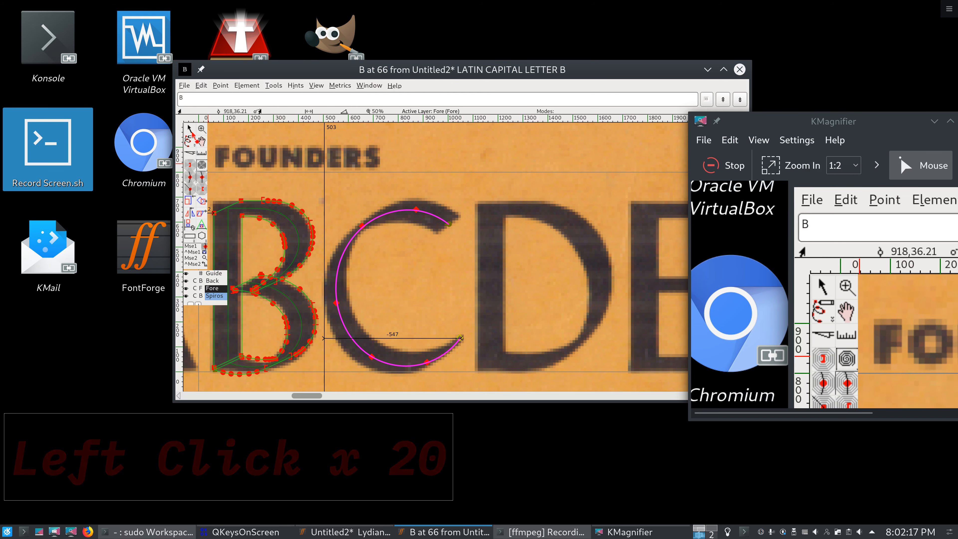
Step: Reposition the lower, leftmost and upper spiro points of the C's curve to follow the middle of the scanned stroke
{"action": "left_click", "coordinate": [189, 129]}
{"action": "left_click", "coordinate": [426, 362]}
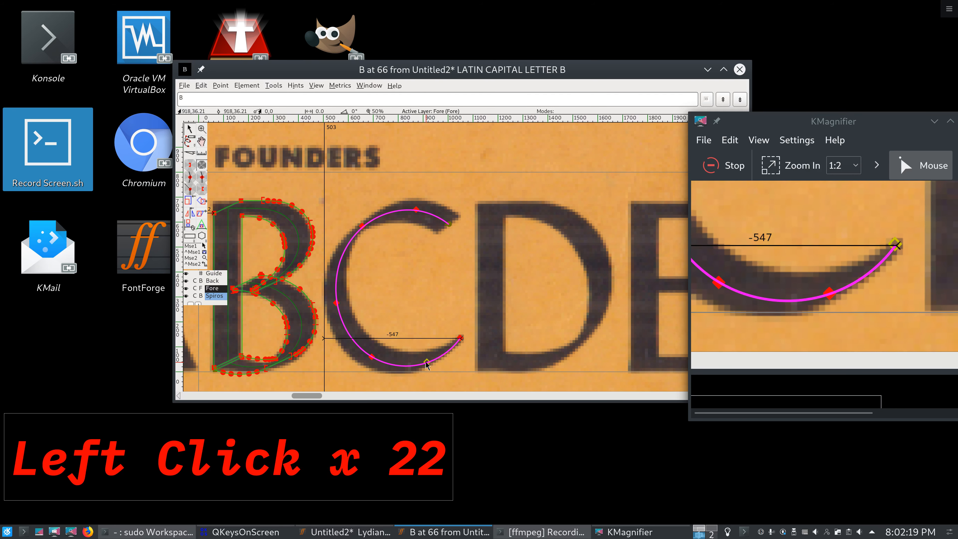
{"action": "left_click_drag", "start_coordinate": [426, 363], "coordinate": [435, 359]}
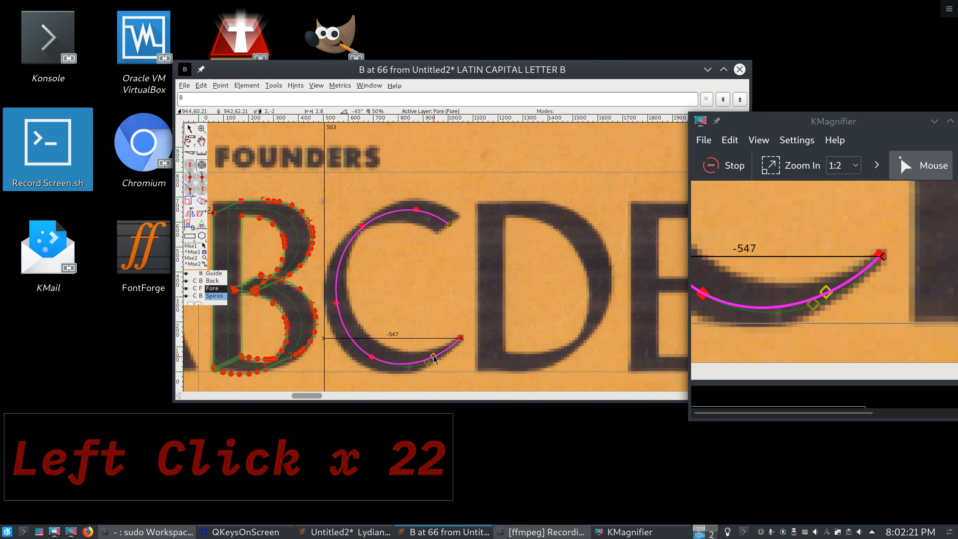
{"action": "left_click", "coordinate": [377, 357]}
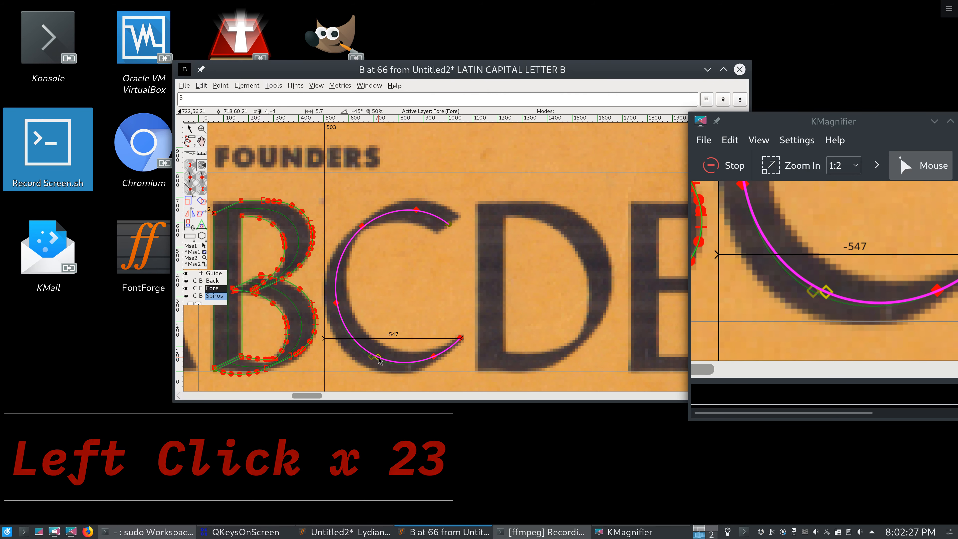
{"action": "left_click", "coordinate": [335, 300]}
{"action": "left_click", "coordinate": [334, 297]}
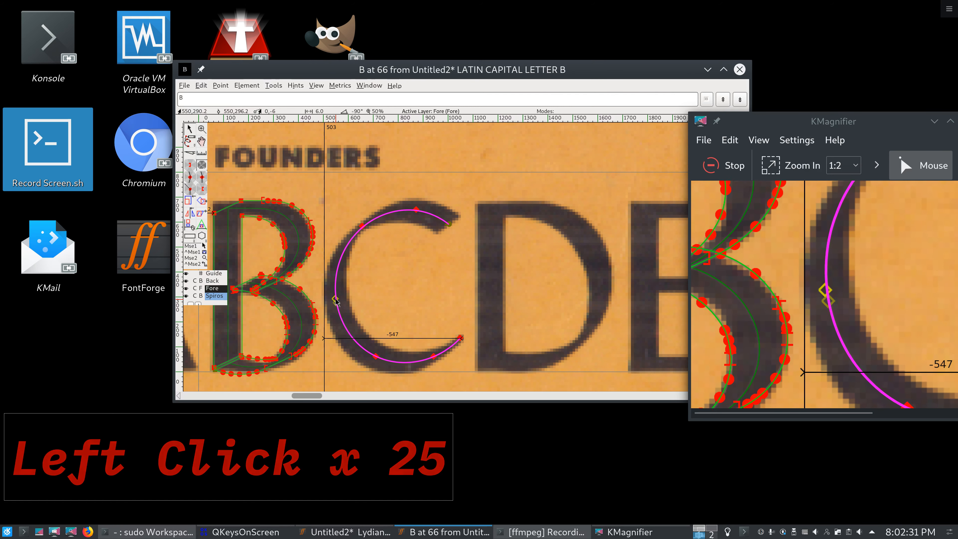
{"action": "left_click", "coordinate": [418, 211]}
{"action": "left_click_drag", "start_coordinate": [420, 212], "coordinate": [422, 210]}
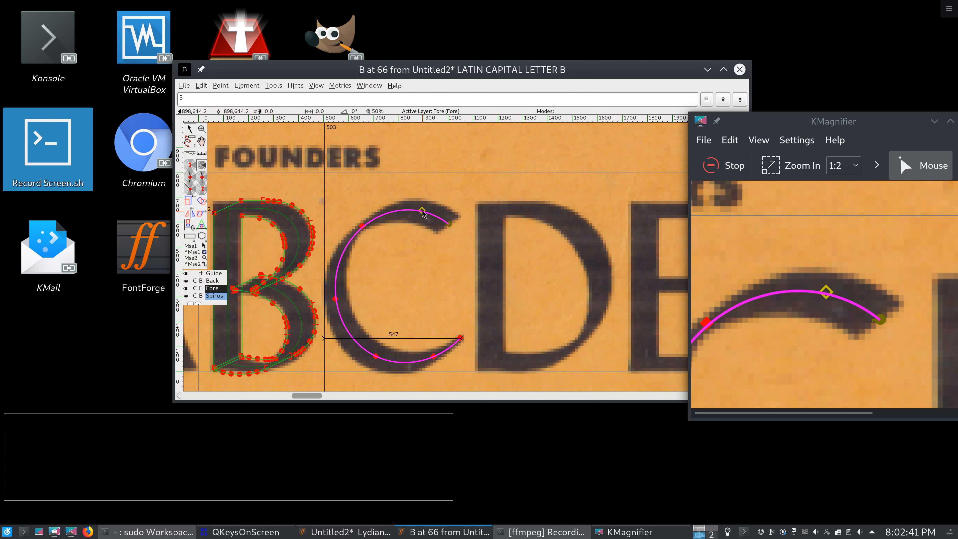
Step: Select the whole C curve and start Expand Stroke with a main stroke width of 120 and minor stroke height of 10
{"action": "double_click", "coordinate": [422, 212]}
{"action": "key", "text": "ctrl+v"}
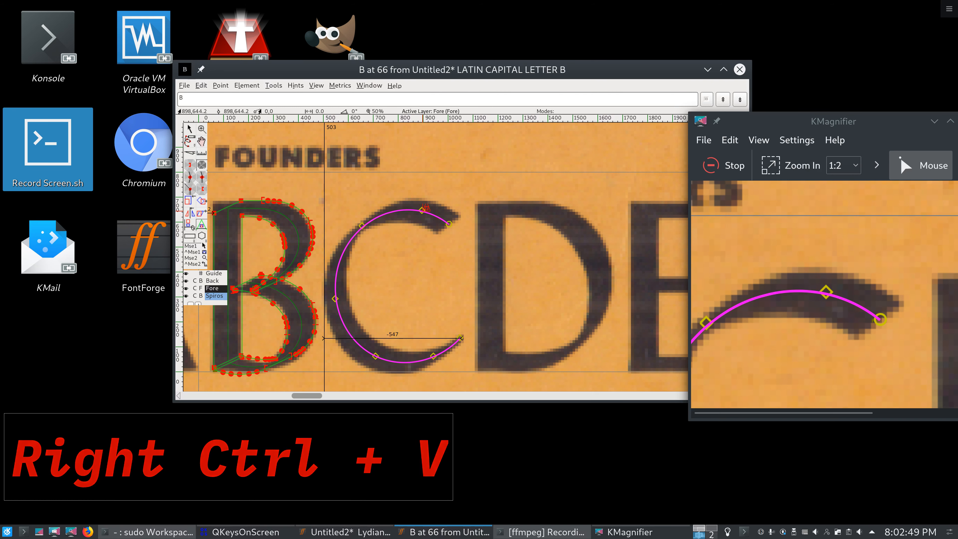
{"action": "key", "text": "ctrl+shift+e"}
{"action": "left_click", "coordinate": [449, 304]}
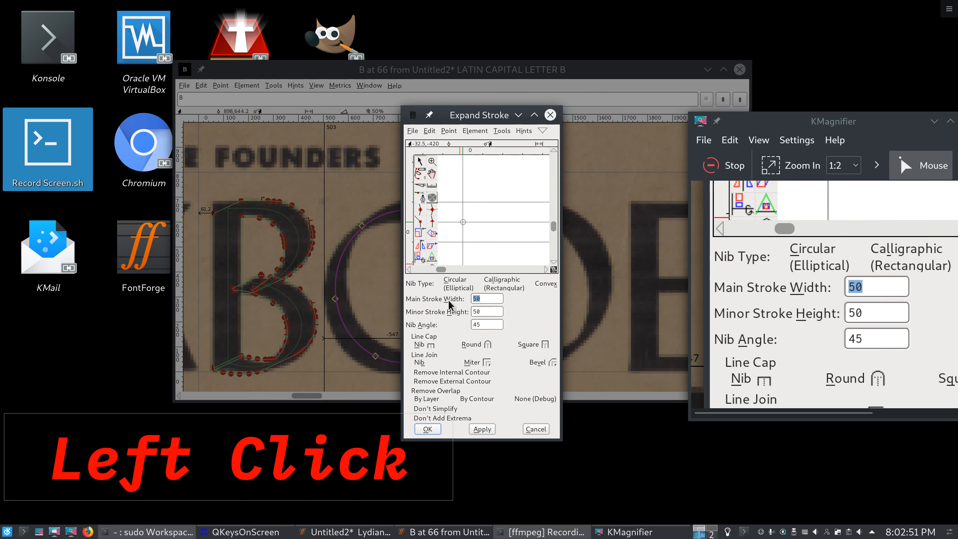
{"action": "type", "text": "120"}
{"action": "left_click", "coordinate": [461, 319]}
{"action": "type", "text": "19"}
{"action": "key", "text": "BackSpace"}
{"action": "type", "text": "0"}
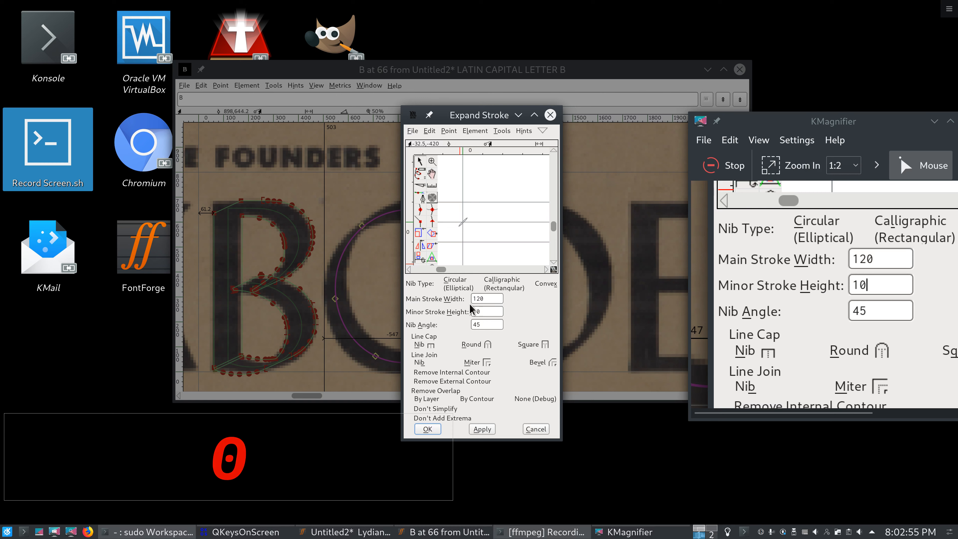
Step: Choose the Calligraphic (Rectangular) nib and set its nib angle to 25
{"action": "left_click", "coordinate": [498, 310]}
{"action": "double_click", "coordinate": [486, 324]}
{"action": "type", "text": "25"}
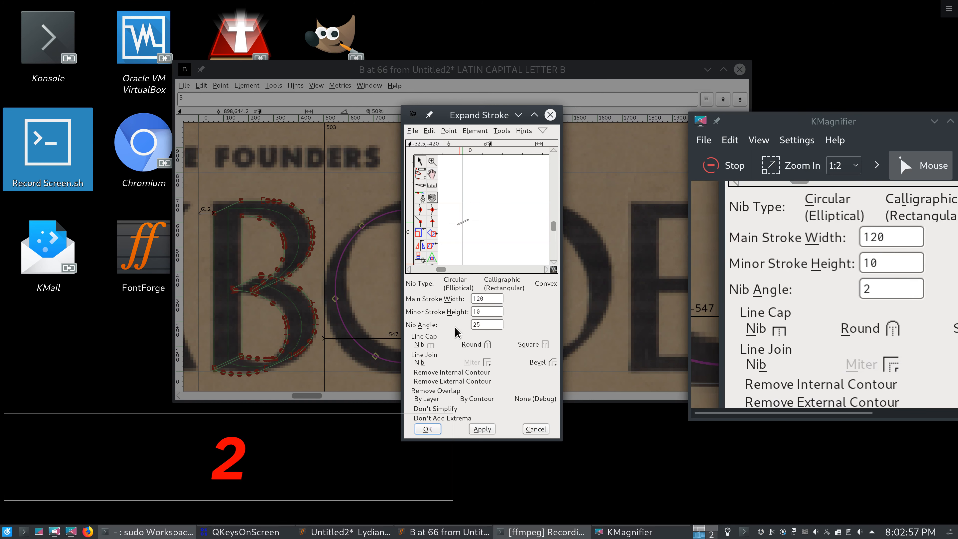
Step: Move the Expand Stroke dialog off the C, set the nib angle to 45 and apply the stroke
{"action": "left_click_drag", "start_coordinate": [485, 120], "coordinate": [585, 108]}
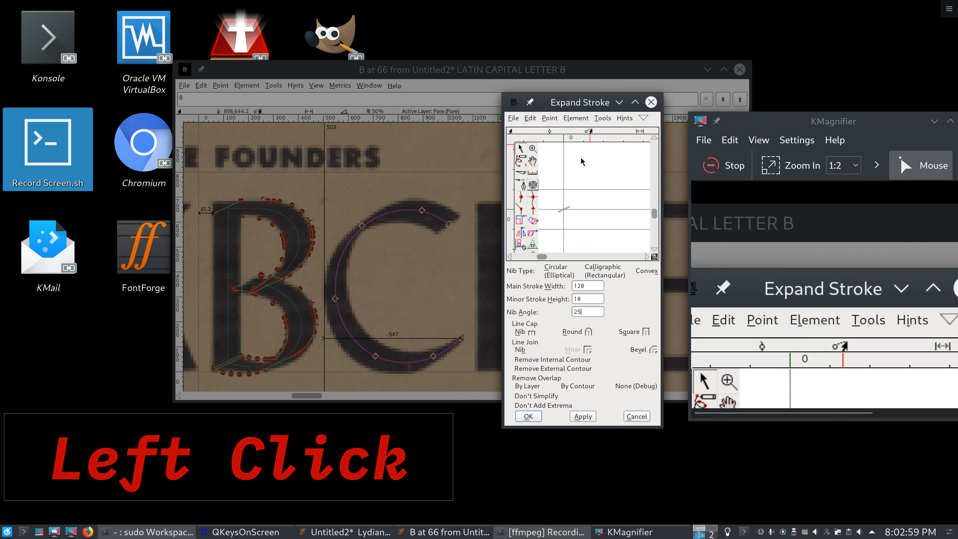
{"action": "left_click_drag", "start_coordinate": [577, 312], "coordinate": [569, 310]}
{"action": "type", "text": "4"}
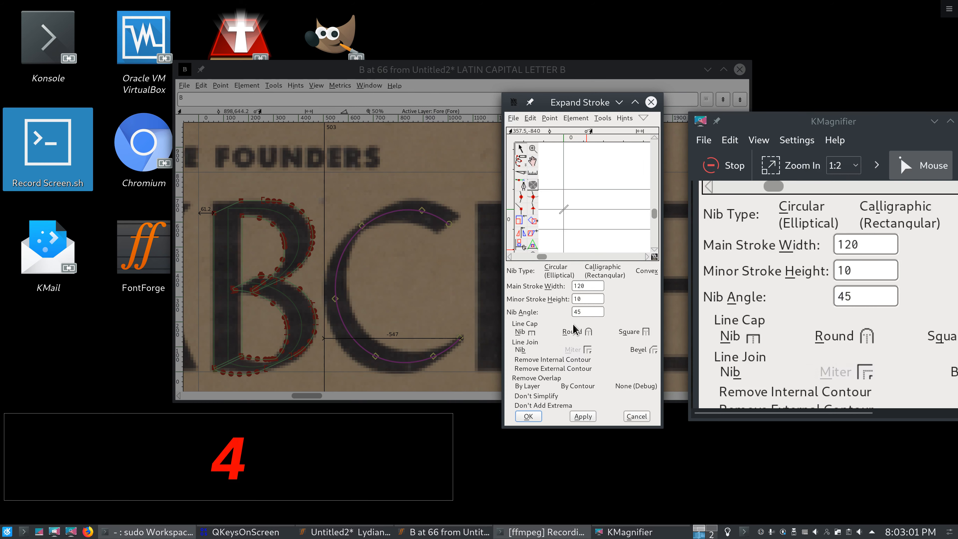
{"action": "left_click", "coordinate": [587, 414]}
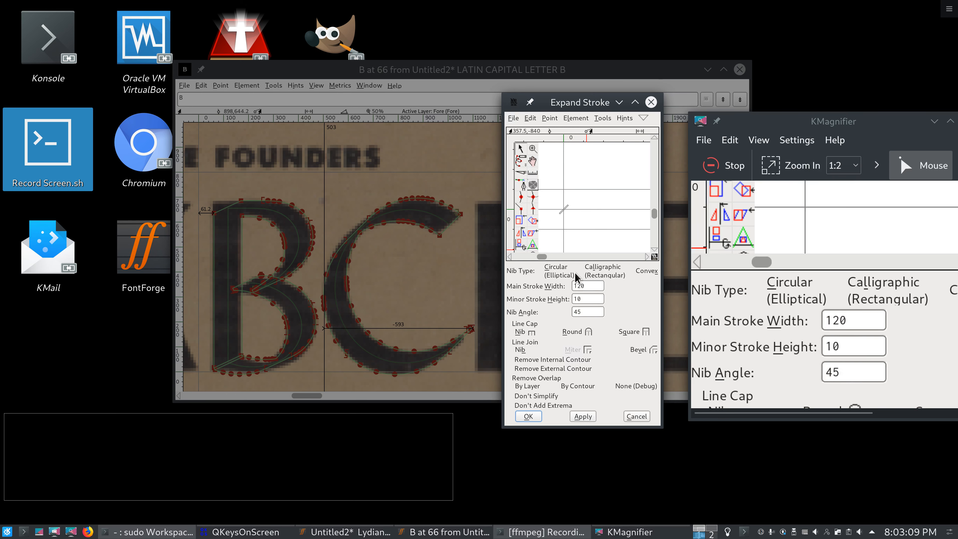
Step: Apply the stroke with the Circular (Elliptical) nib and again with the Calligraphic (Rectangular) nib to compare the C's outlines
{"action": "left_click", "coordinate": [564, 275]}
{"action": "left_click", "coordinate": [583, 416]}
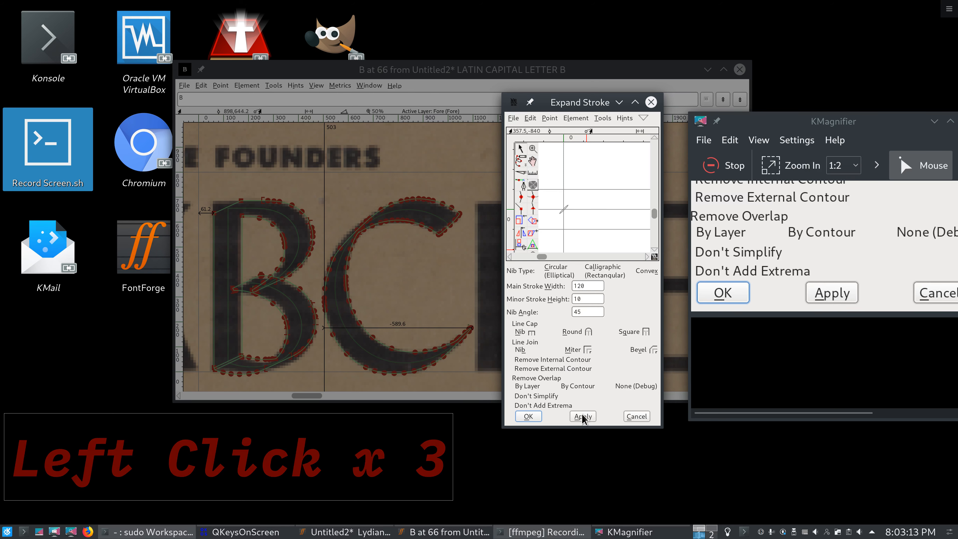
{"action": "left_click", "coordinate": [607, 275]}
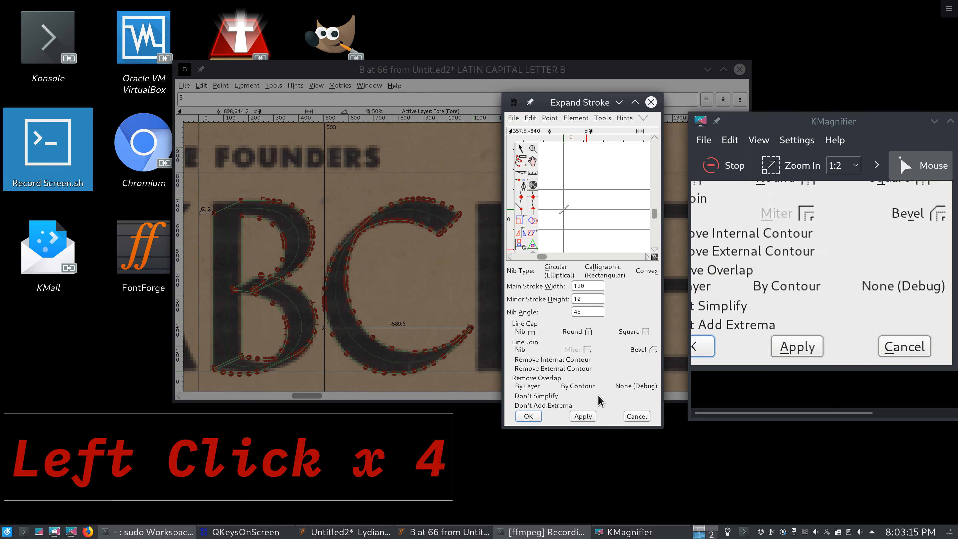
{"action": "left_click", "coordinate": [583, 416]}
{"action": "left_click", "coordinate": [551, 257]}
{"action": "left_click_drag", "start_coordinate": [547, 258], "coordinate": [542, 259]}
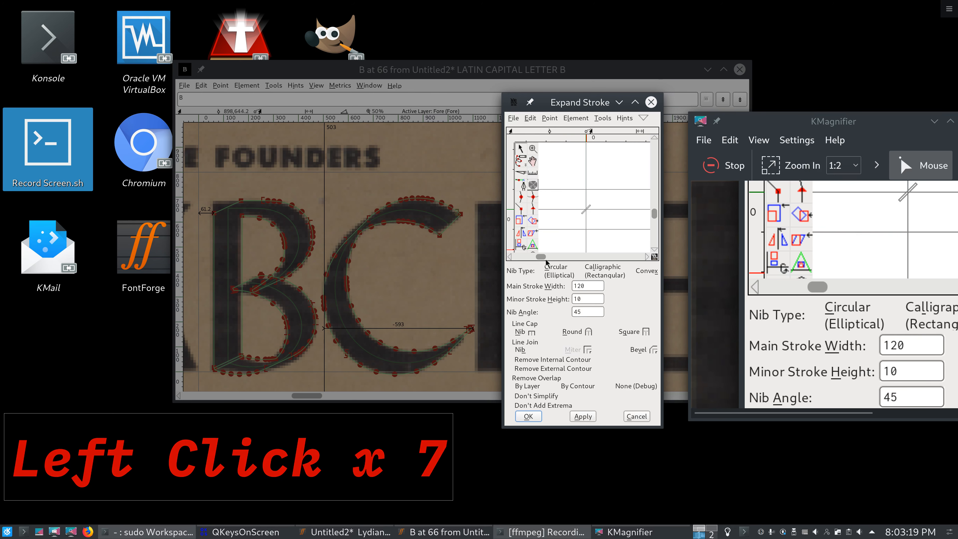
Step: Expand the C with the Circular (Elliptical) nib, with Don't Simplify and Don't Add Extrema enabled, and accept the result
{"action": "left_click", "coordinate": [565, 276]}
{"action": "left_click", "coordinate": [584, 416]}
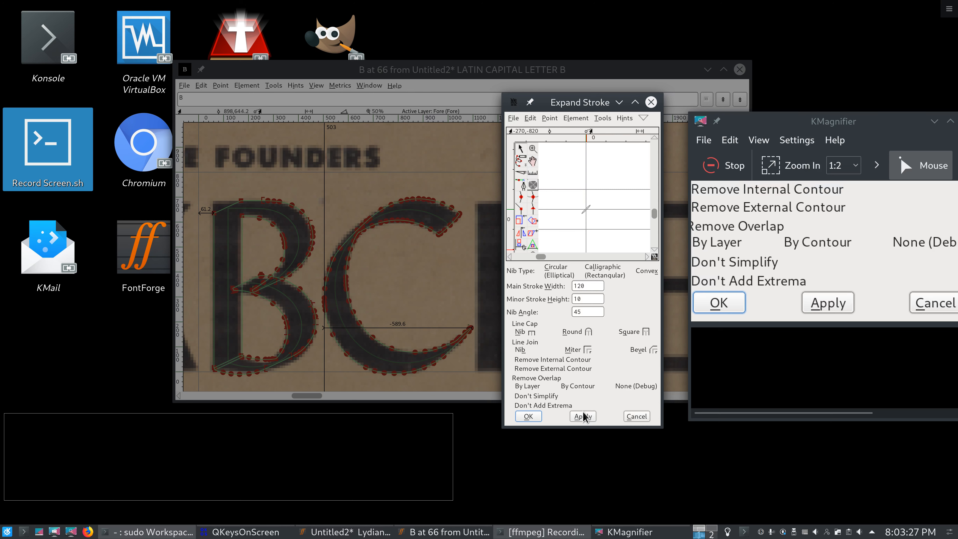
{"action": "left_click", "coordinate": [540, 396]}
{"action": "left_click", "coordinate": [542, 405]}
{"action": "left_click", "coordinate": [580, 416]}
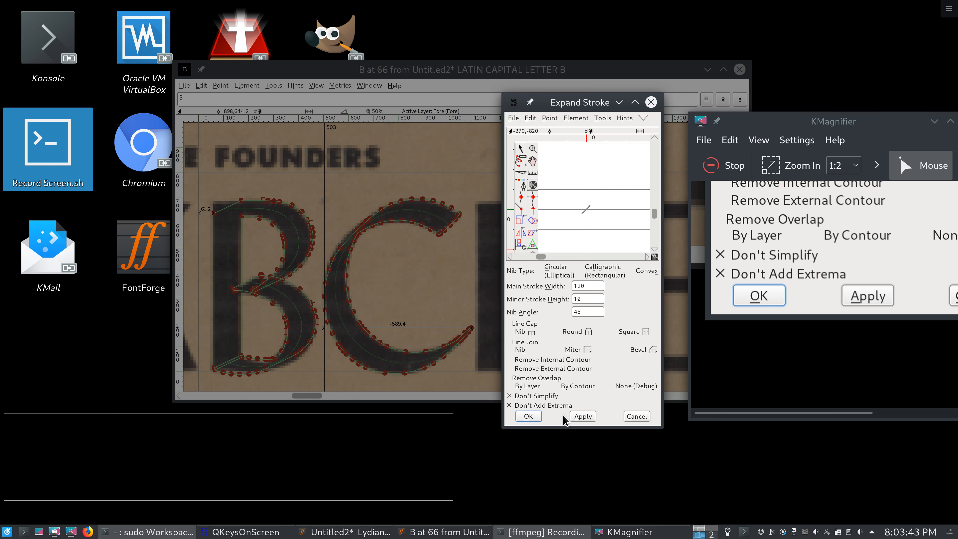
{"action": "left_click", "coordinate": [538, 419]}
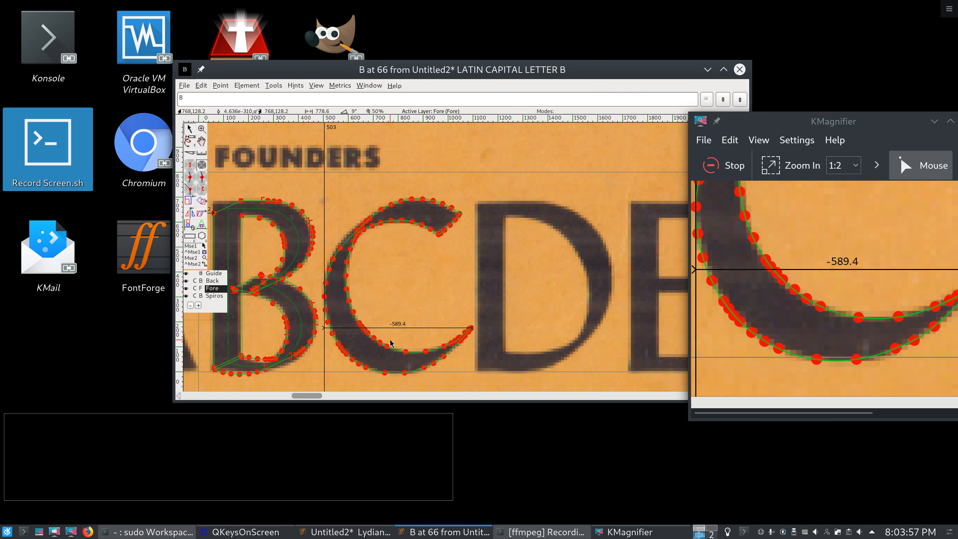
Step: Toggle between the Bézier and spiro displays to compare the points on the expanded C's outline
{"action": "left_click", "coordinate": [405, 281]}
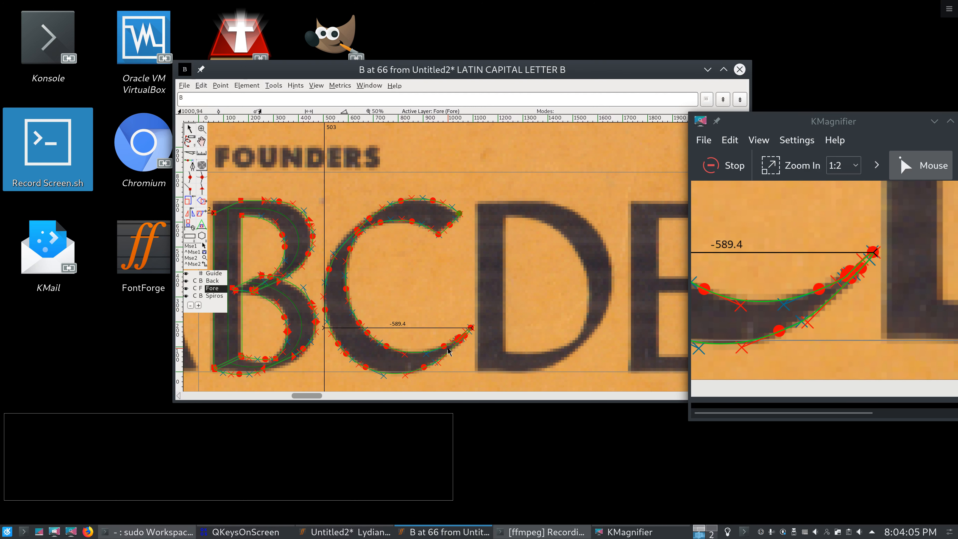
{"action": "key", "text": "0"}
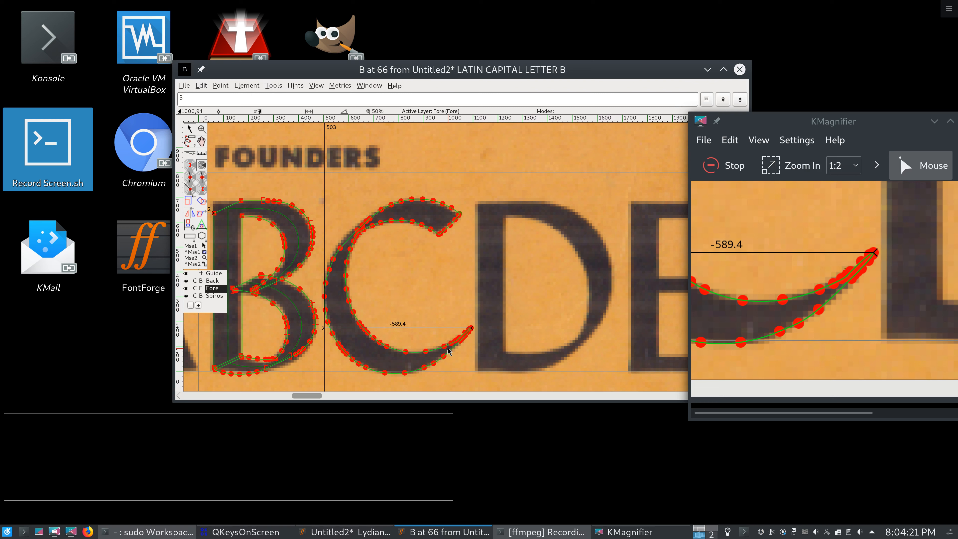
{"action": "key", "text": "0"}
{"action": "key", "text": "0"}
{"action": "key", "text": "0"}
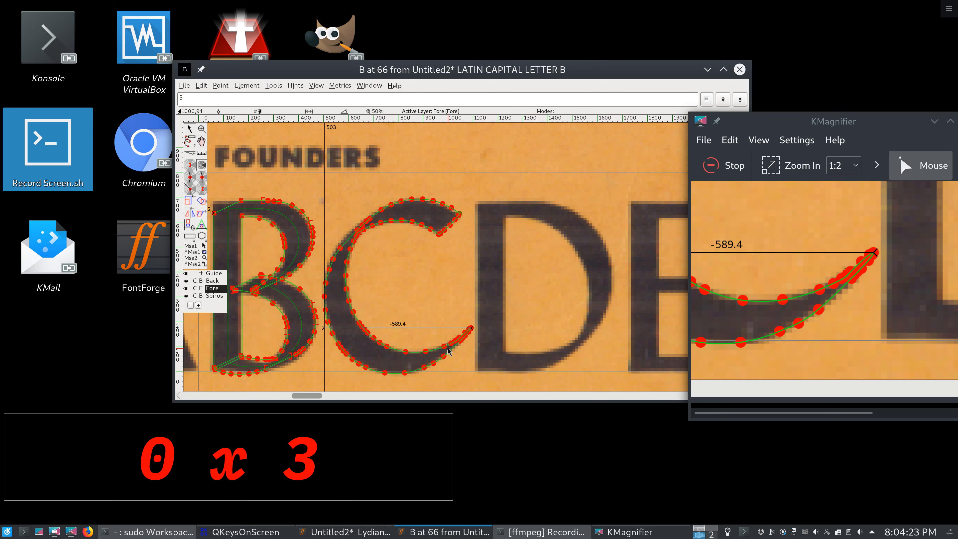
Step: Draw a tall ellipse in the empty area above the scanned letters and display it with spiro points
{"action": "scroll", "coordinate": [576, 264], "scroll_direction": "up", "scroll_amount": 9}
{"action": "scroll", "coordinate": [576, 264], "scroll_direction": "up", "scroll_amount": 8}
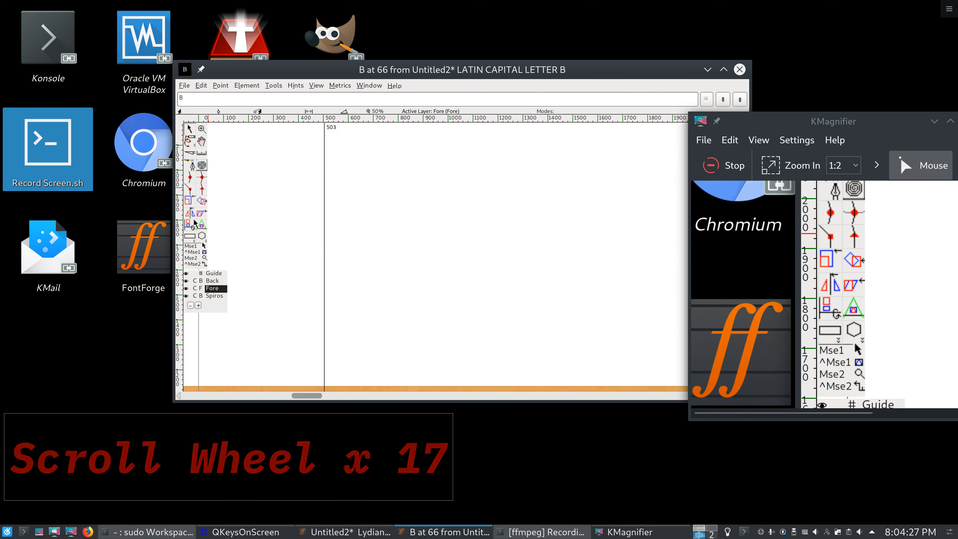
{"action": "left_click", "coordinate": [189, 236]}
{"action": "left_click", "coordinate": [190, 236]}
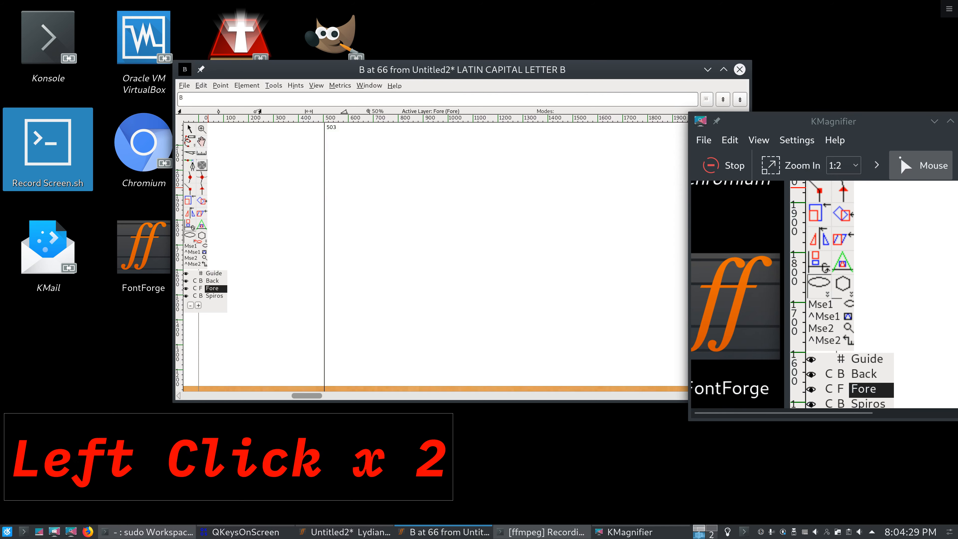
{"action": "left_click_drag", "start_coordinate": [424, 167], "coordinate": [477, 266]}
{"action": "scroll", "coordinate": [494, 215], "scroll_direction": "up", "scroll_amount": 8}
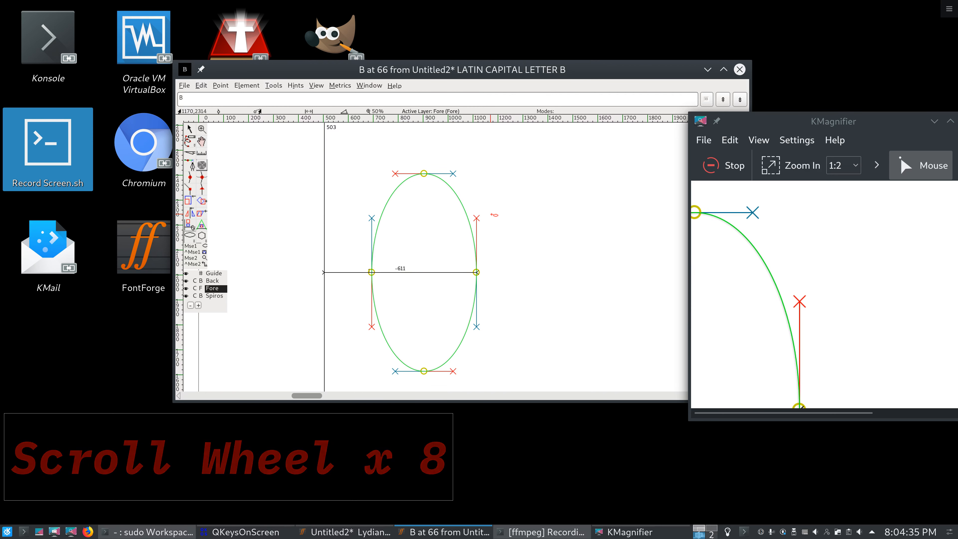
{"action": "key", "text": "0"}
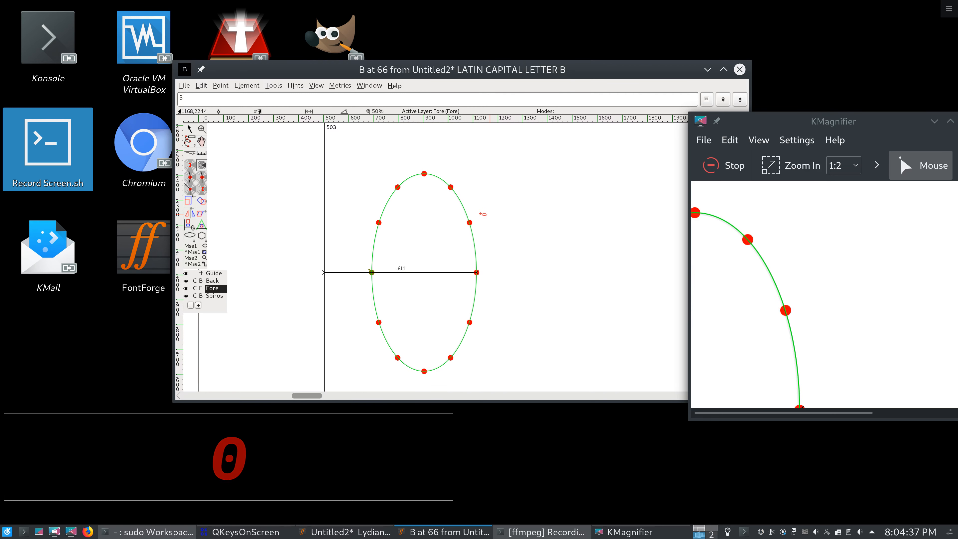
Step: Select the spiro point on the upper left of the ellipse and undo the latest edits
{"action": "left_click", "coordinate": [189, 128]}
{"action": "left_click", "coordinate": [379, 222]}
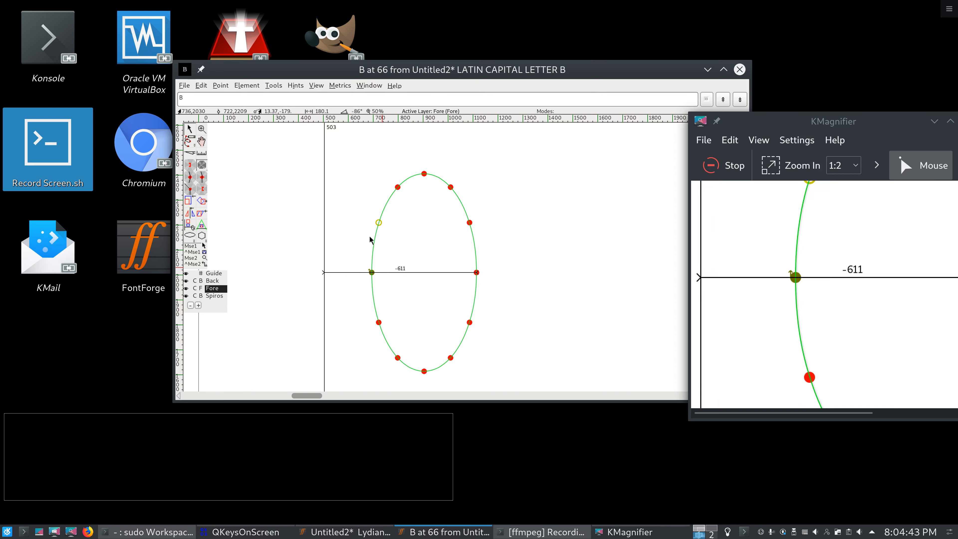
{"action": "left_click", "coordinate": [207, 84]}
{"action": "left_click", "coordinate": [209, 97]}
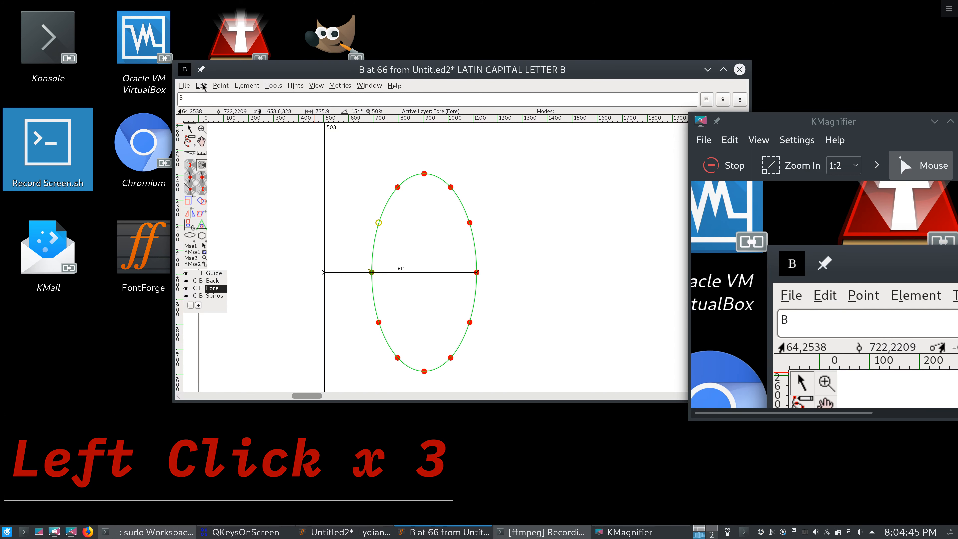
{"action": "left_click", "coordinate": [203, 85]}
{"action": "left_click", "coordinate": [208, 98]}
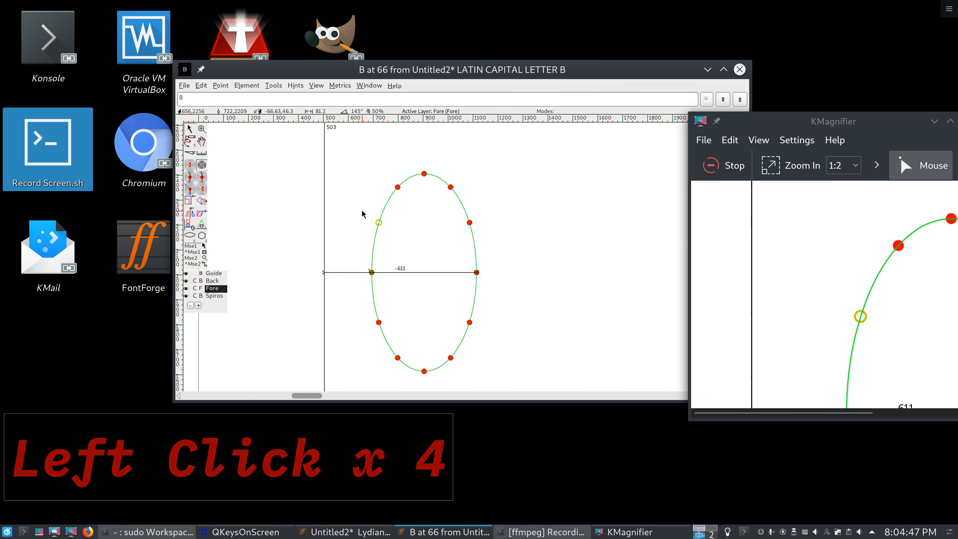
Step: Select the spiro points around the ellipse's upper half one after another, and delete the whole ellipse
{"action": "mouse_move", "coordinate": [379, 223]}
{"action": "left_mouse_down"}
{"action": "mouse_move", "coordinate": [382, 237]}
{"action": "mouse_move", "coordinate": [378, 223]}
{"action": "left_mouse_up"}
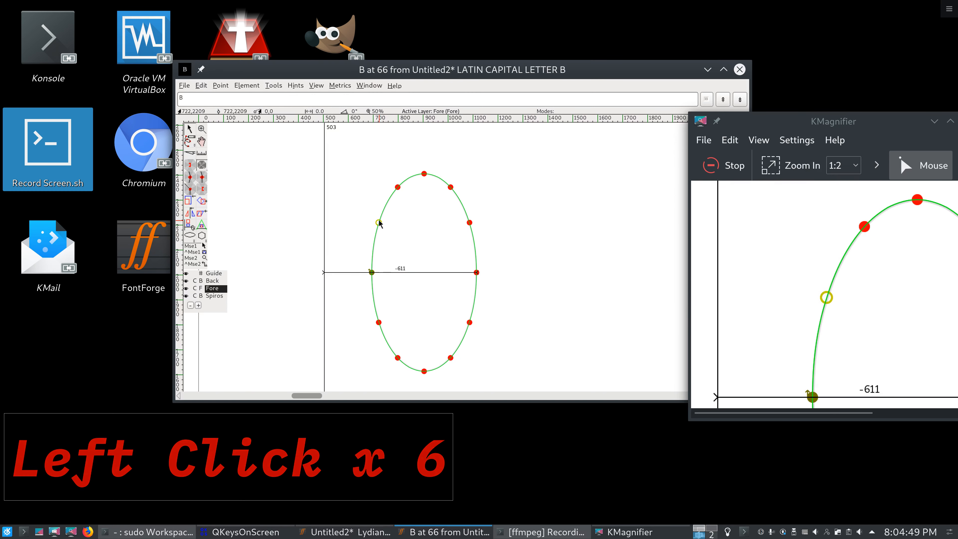
{"action": "left_click", "coordinate": [394, 222]}
{"action": "left_click", "coordinate": [398, 186]}
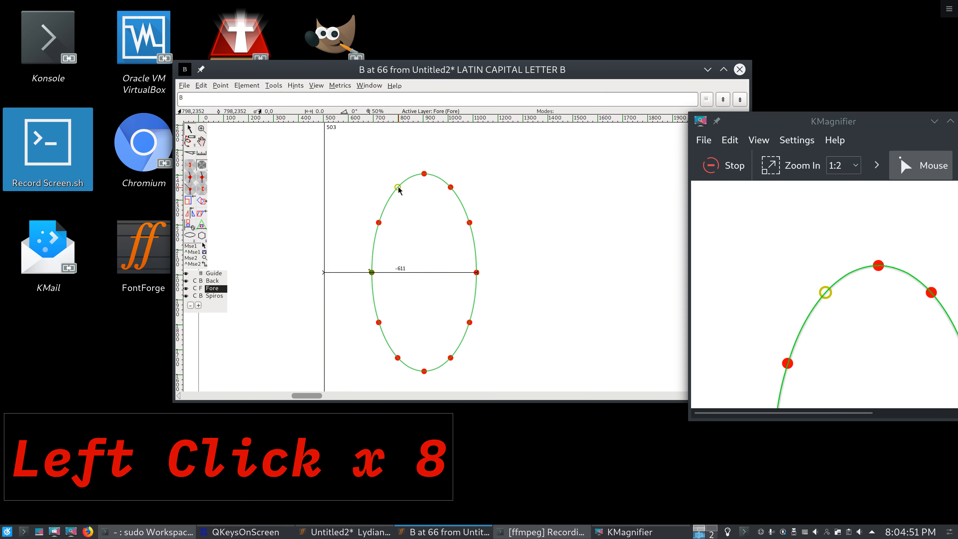
{"action": "left_click", "coordinate": [450, 187]}
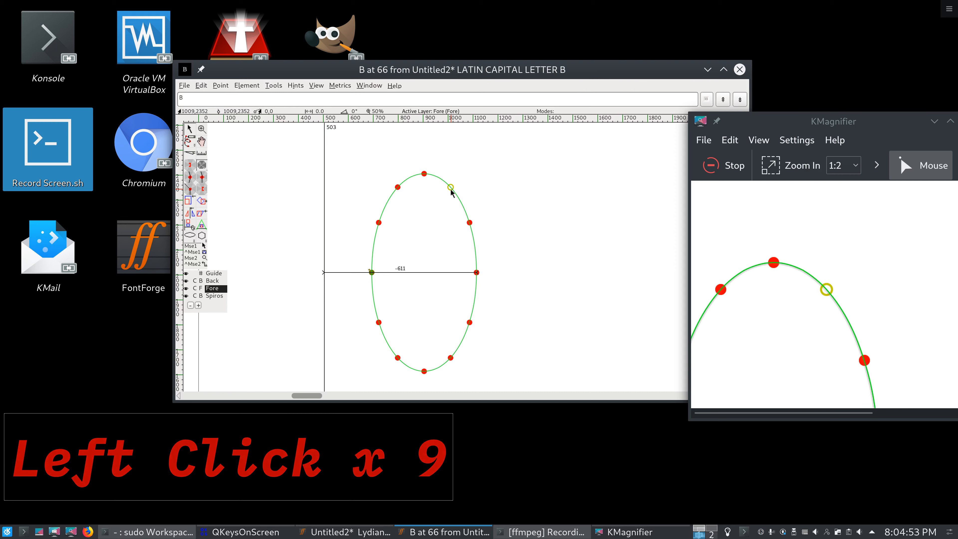
{"action": "left_click", "coordinate": [460, 228]}
{"action": "double_click", "coordinate": [469, 223]}
{"action": "key", "text": "BackSpace"}
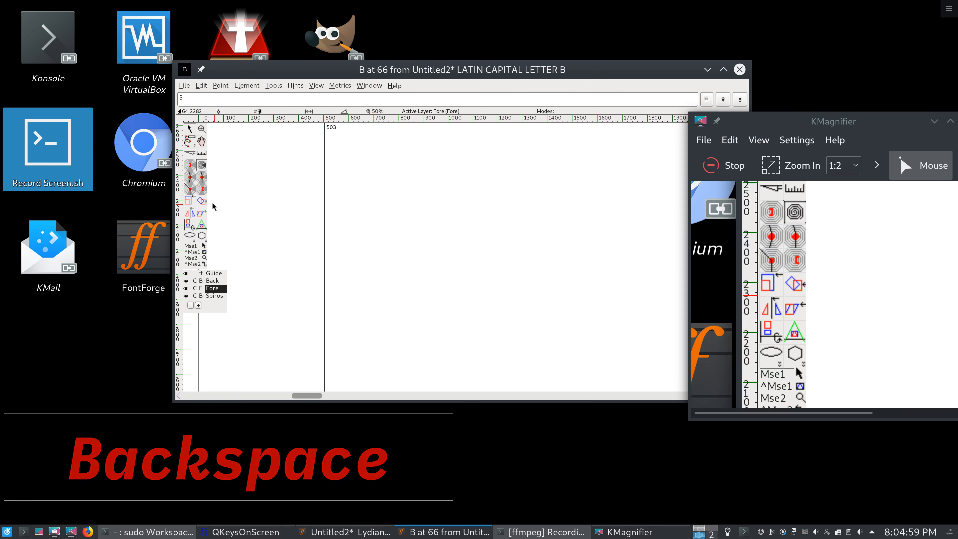
Step: Draw a wide, flat spiro ellipse above the letters and adjust its bottom middle point
{"action": "left_click", "coordinate": [190, 235]}
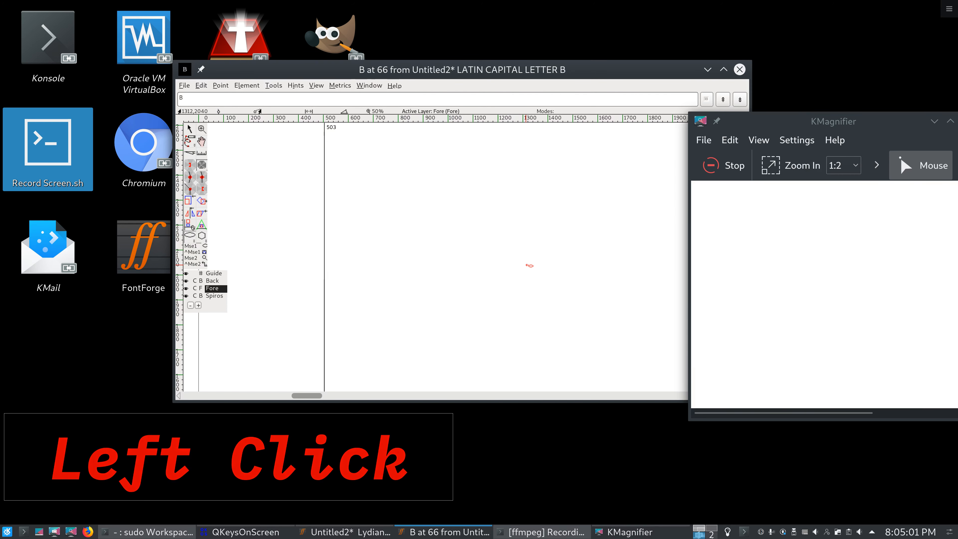
{"action": "left_click_drag", "start_coordinate": [508, 261], "coordinate": [305, 304]}
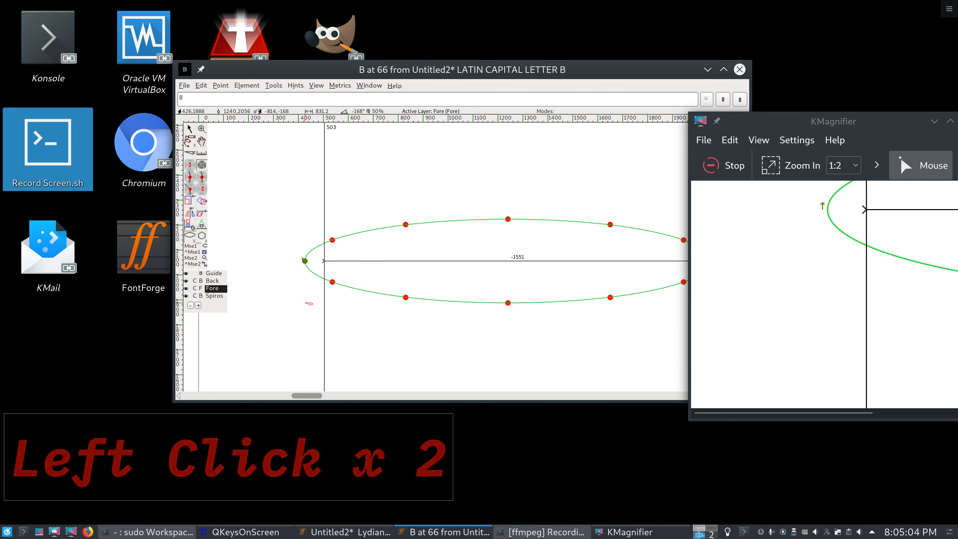
{"action": "left_click", "coordinate": [190, 129]}
{"action": "left_click", "coordinate": [507, 303]}
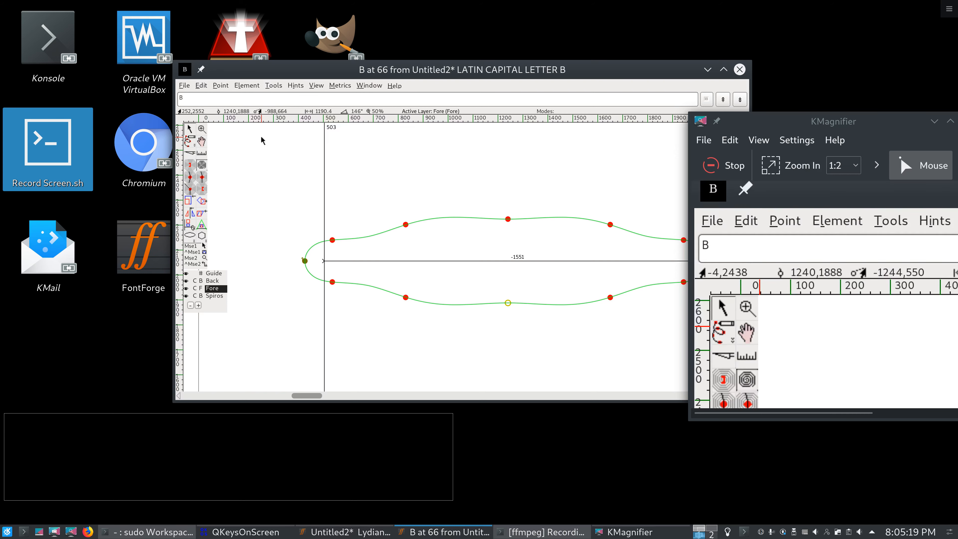
Step: Select the entire contour of the wide, flat ellipse and delete it
{"action": "double_click", "coordinate": [408, 225]}
{"action": "triple_click", "coordinate": [407, 225]}
{"action": "key", "text": "BackSpace"}
{"action": "scroll", "coordinate": [412, 214], "scroll_direction": "down", "scroll_amount": 20}
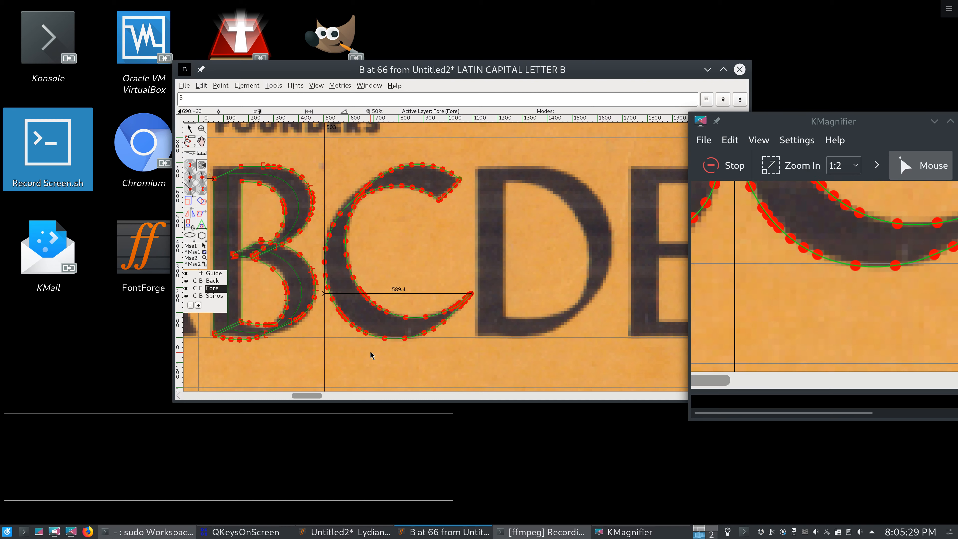
Step: Step back through the edit history until the C in the Fore layer is its unexpanded spiro centreline again
{"action": "left_click", "coordinate": [201, 85]}
{"action": "left_click", "coordinate": [206, 97]}
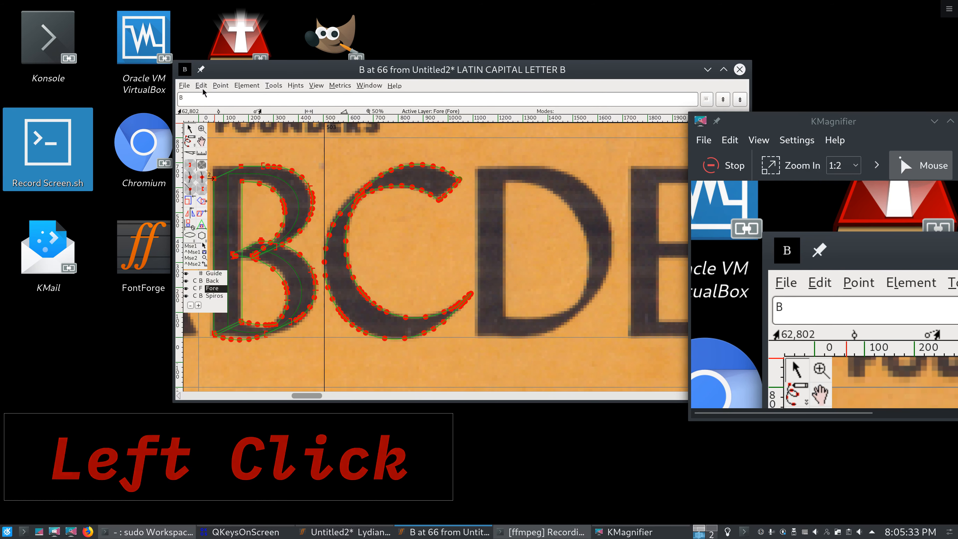
{"action": "left_click", "coordinate": [201, 86]}
{"action": "left_click", "coordinate": [207, 97]}
{"action": "left_click", "coordinate": [201, 85]}
{"action": "left_click", "coordinate": [207, 97]}
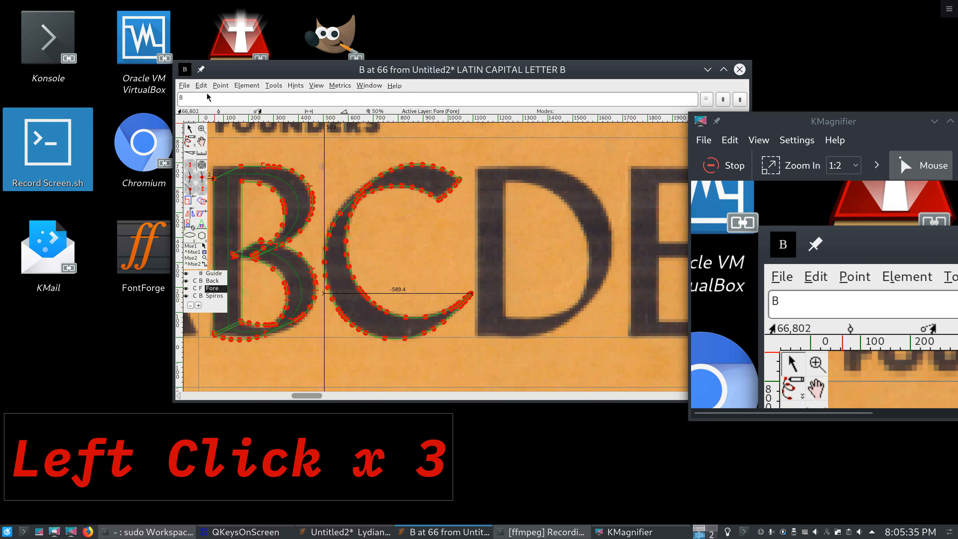
{"action": "left_click", "coordinate": [202, 85]}
{"action": "left_click", "coordinate": [206, 97]}
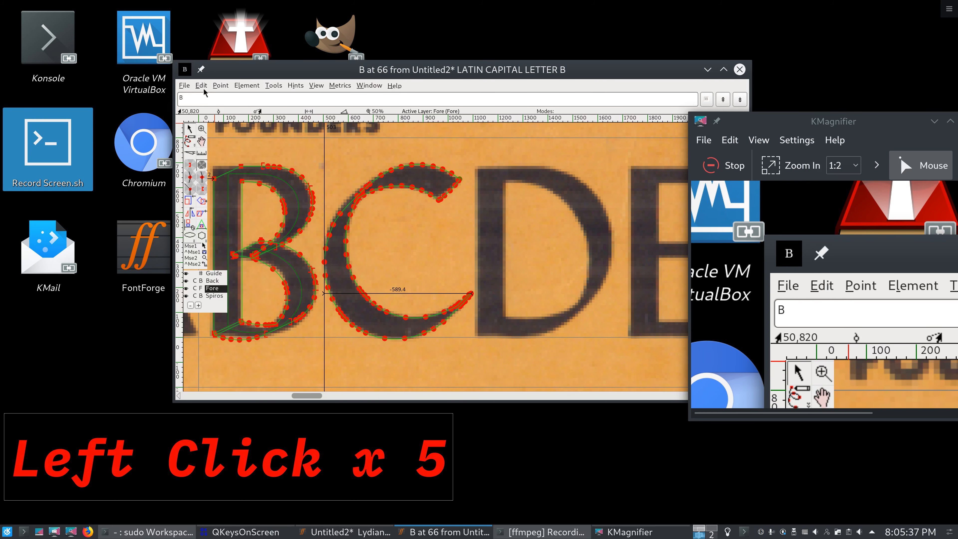
{"action": "key", "text": "Control_R"}
{"action": "key", "text": "ctrl+z"}
{"action": "key", "text": "ctrl+z"}
{"action": "key", "text": "ctrl+z"}
{"action": "key", "text": "ctrl+z"}
{"action": "key", "text": "ctrl+z"}
{"action": "key", "text": "ctrl+z"}
{"action": "key", "text": "ctrl+z"}
{"action": "key", "text": "ctrl+y"}
{"action": "key", "text": "ctrl+y"}
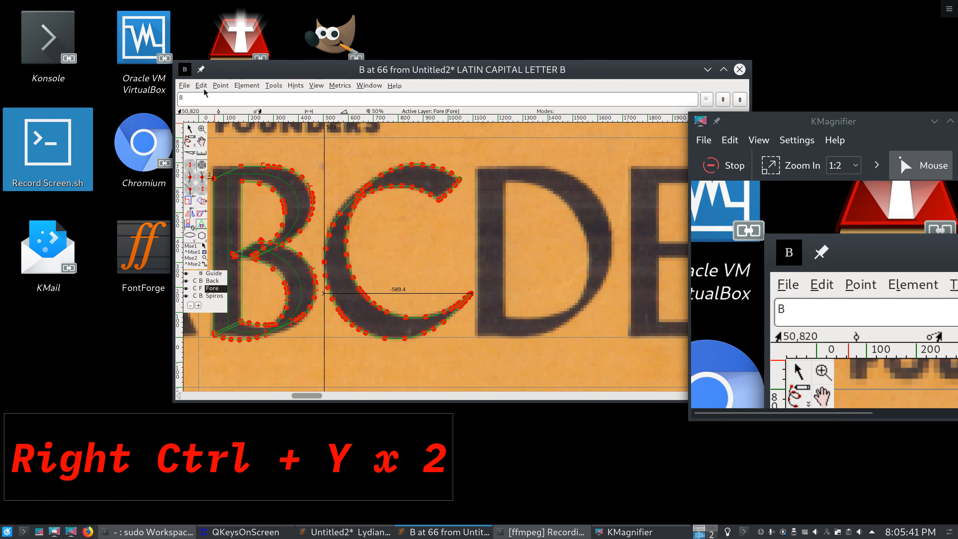
{"action": "key", "text": "ctrl+z"}
Step: Copy the C's spiro centreline into the Spiros layer and redo the stroke expansion in the Fore layer
{"action": "key", "text": "ctrl+c"}
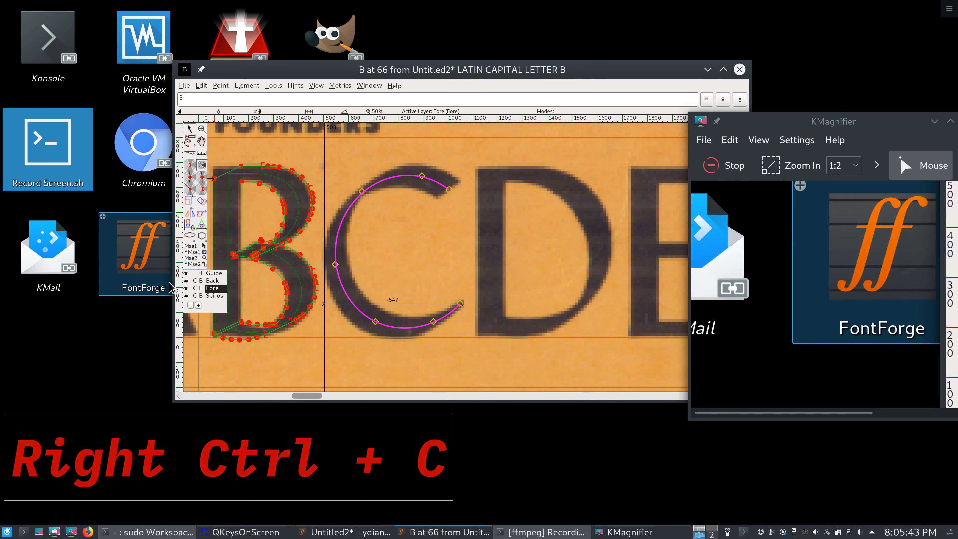
{"action": "left_click", "coordinate": [214, 296]}
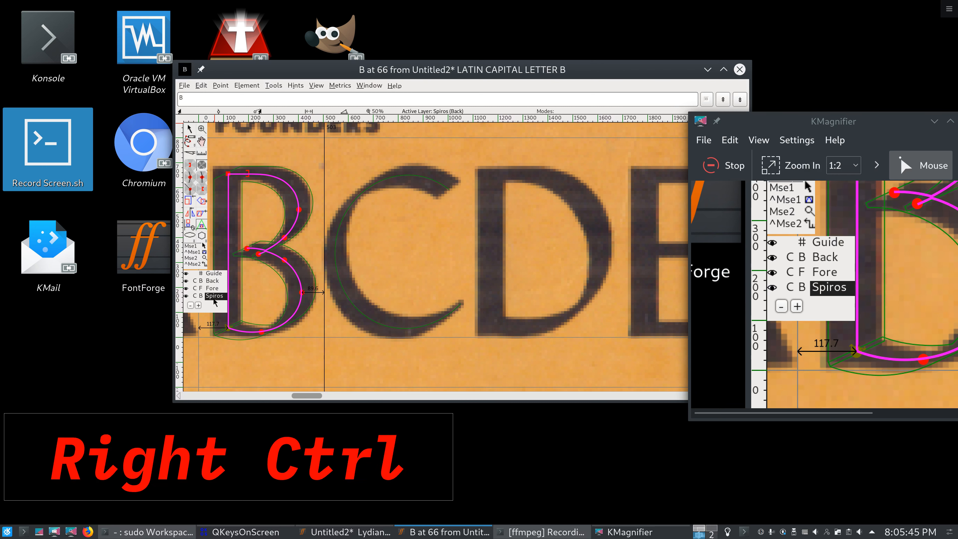
{"action": "key", "text": "ctrl+v"}
{"action": "left_click", "coordinate": [211, 289]}
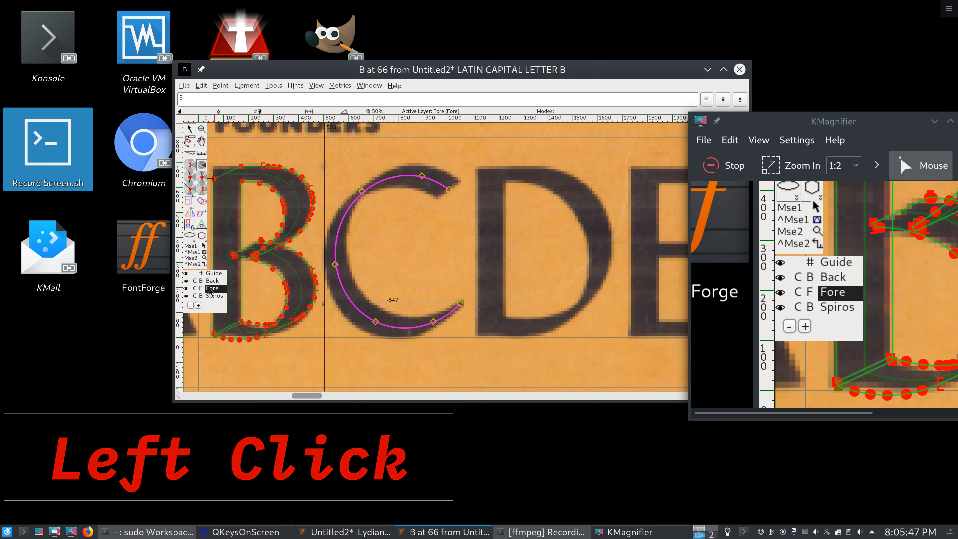
{"action": "key", "text": "ctrl+y"}
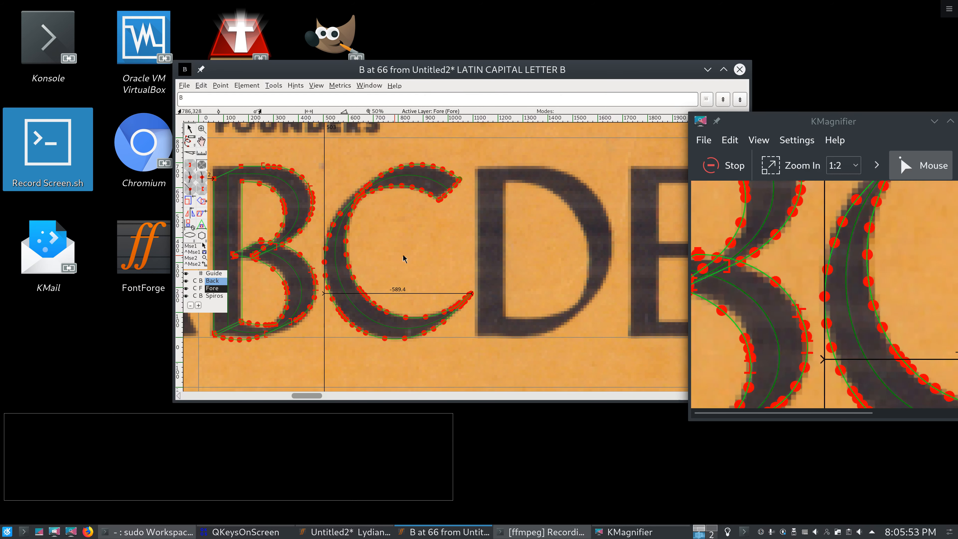
Step: Start the D's centreline with two vertically aligned spiro points, one near the foot and one near the top of its stem
{"action": "left_click", "coordinate": [313, 397]}
{"action": "left_click_drag", "start_coordinate": [313, 400], "coordinate": [318, 400]}
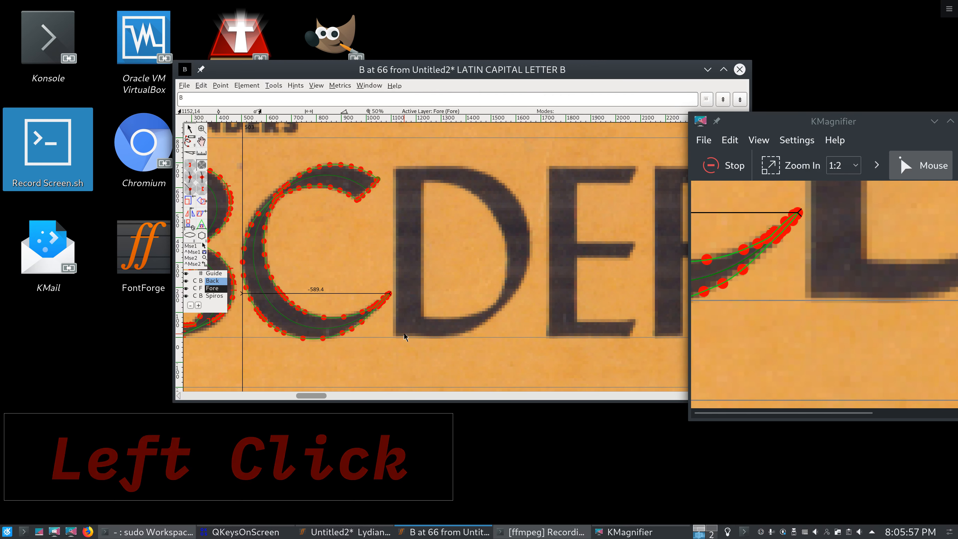
{"action": "double_click", "coordinate": [190, 189]}
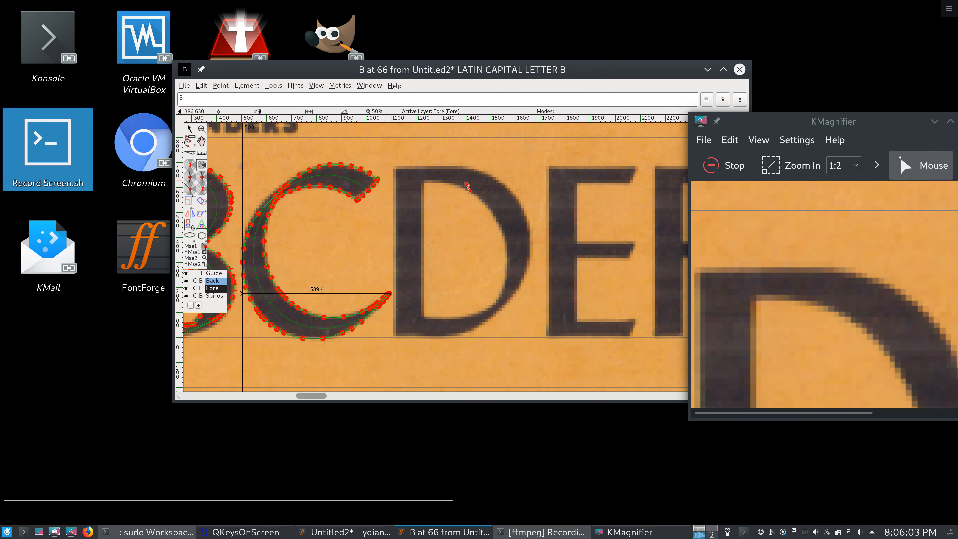
{"action": "triple_click", "coordinate": [409, 322]}
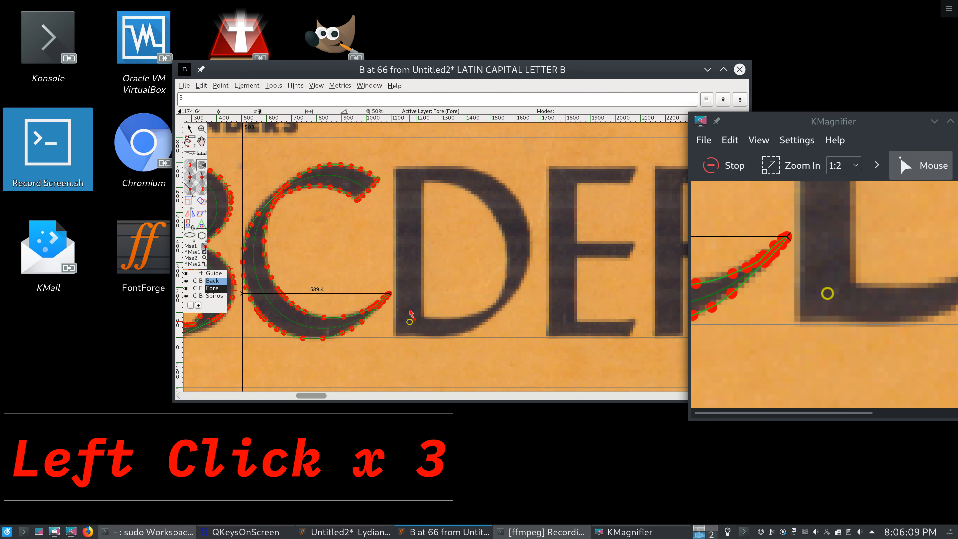
{"action": "left_click", "coordinate": [410, 312], "text": "shift"}
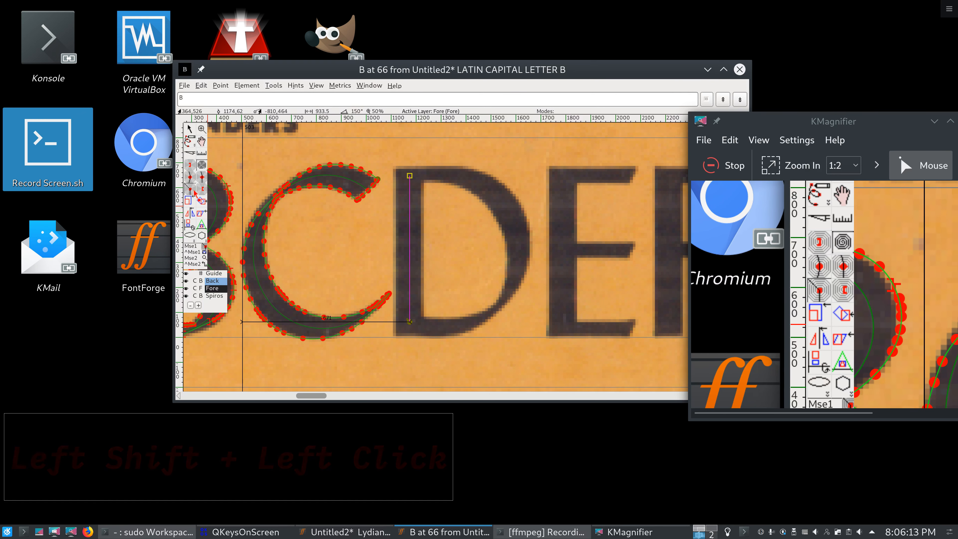
Step: Extend the D's centreline with a constraint point on its top stroke, level with the stem's top, and a curve point at mid-bowl
{"action": "left_click", "coordinate": [190, 166]}
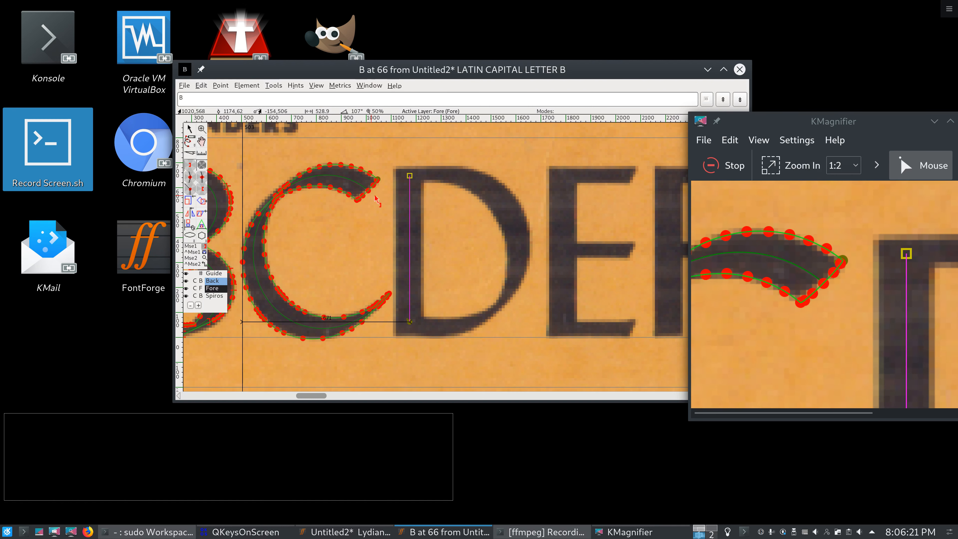
{"action": "key", "text": "shift"}
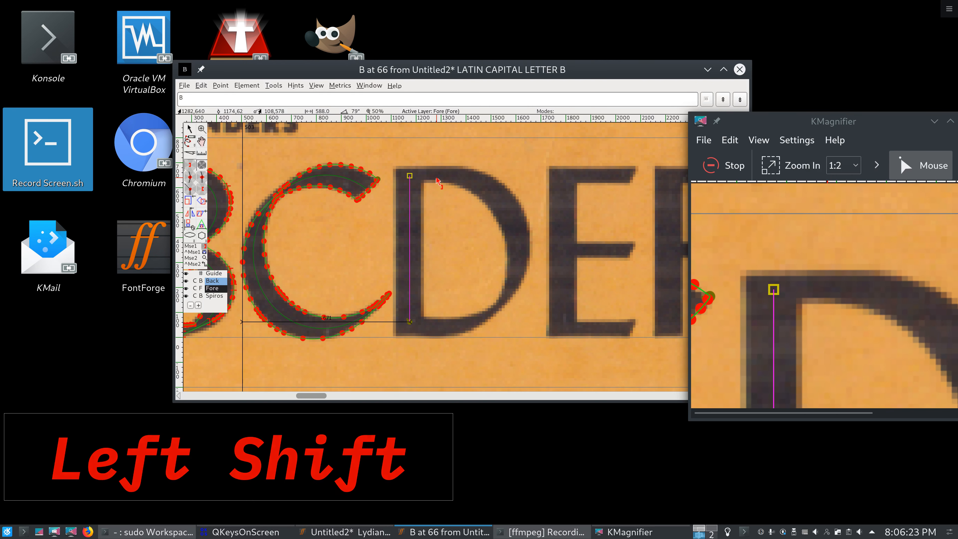
{"action": "left_click", "coordinate": [201, 188]}
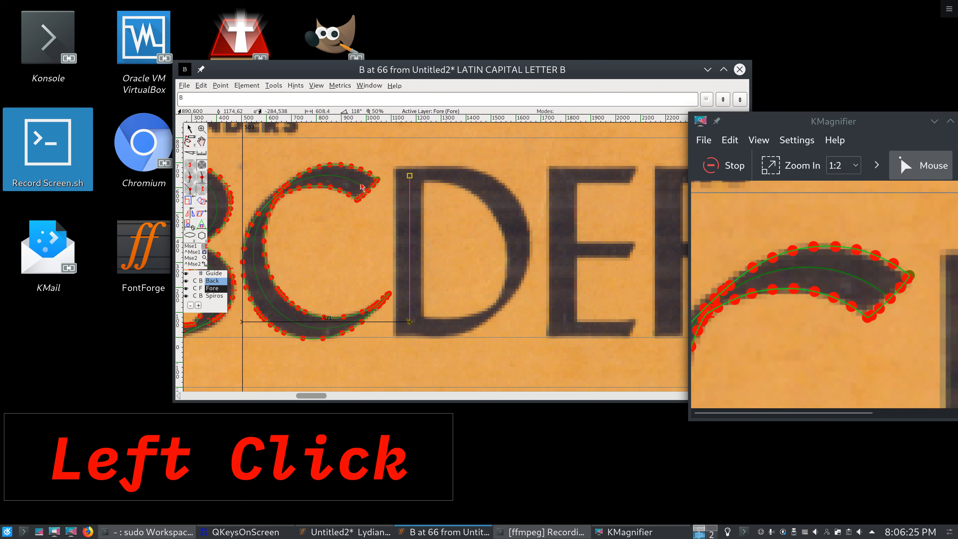
{"action": "left_click", "coordinate": [446, 176], "text": "shift"}
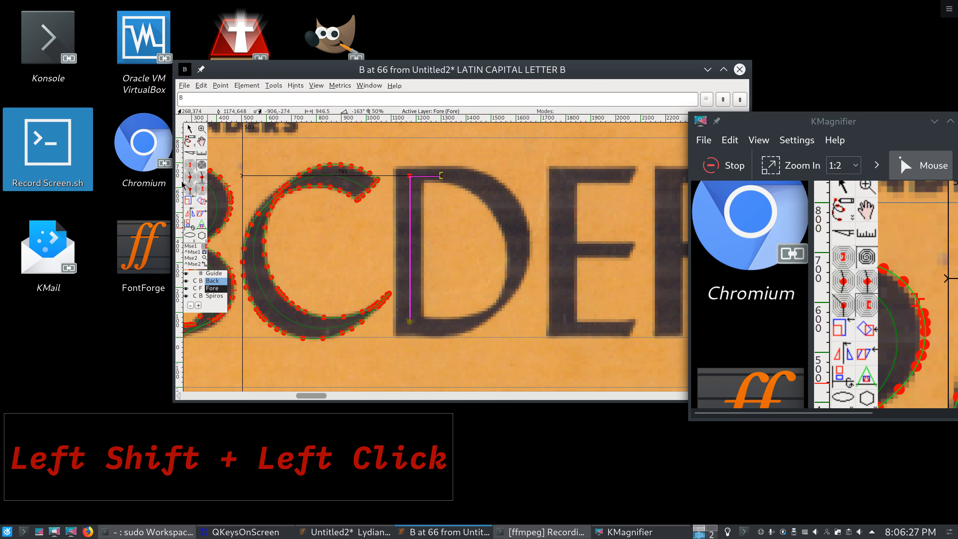
{"action": "left_click", "coordinate": [190, 177]}
{"action": "left_click", "coordinate": [520, 248]}
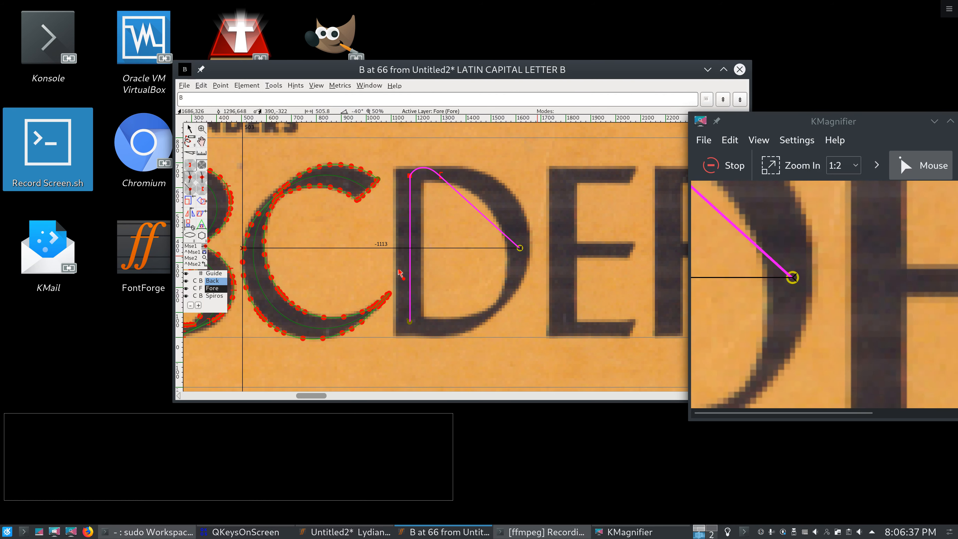
Step: Change the spiro point on the D's top stroke to a Right Constraint
{"action": "left_click", "coordinate": [189, 130]}
{"action": "left_click", "coordinate": [190, 130]}
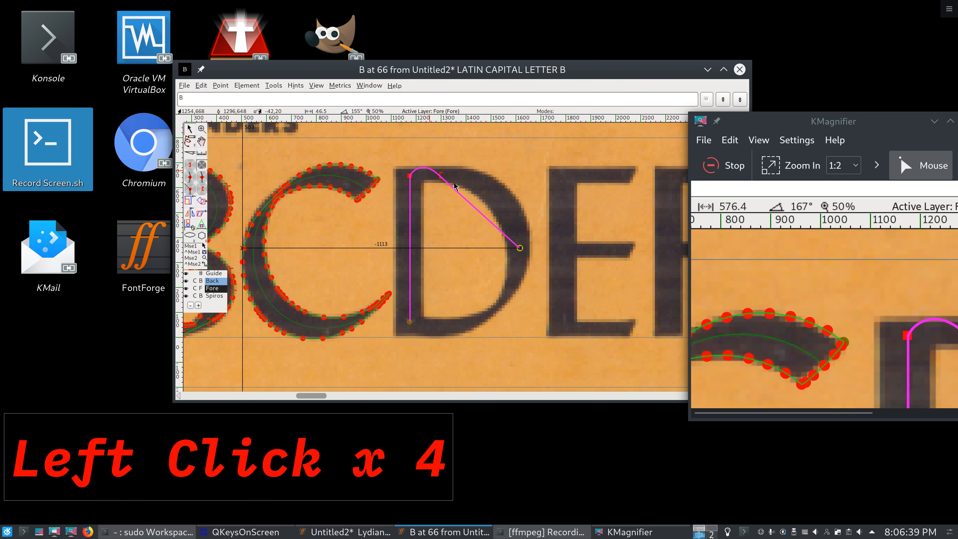
{"action": "left_click", "coordinate": [442, 176]}
{"action": "right_click", "coordinate": [441, 176]}
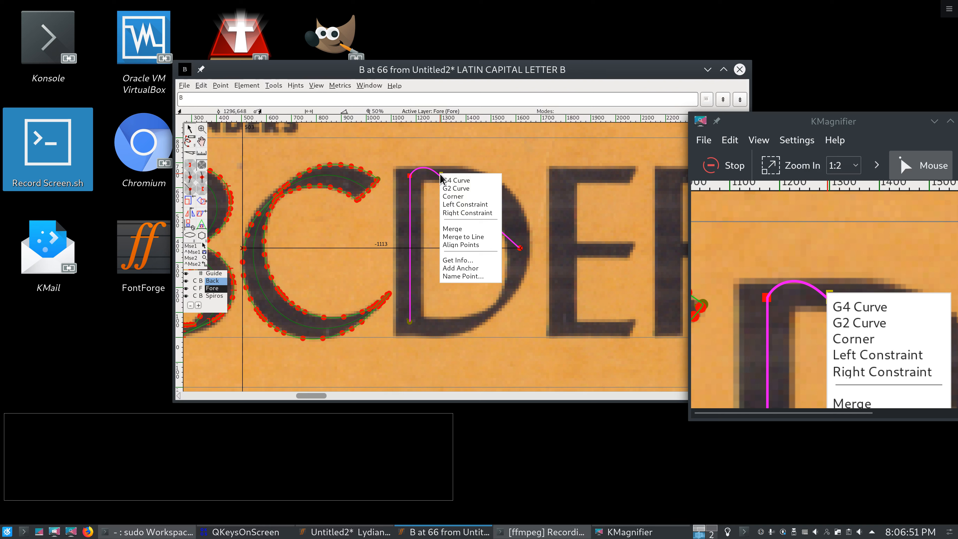
{"action": "left_click", "coordinate": [462, 198]}
{"action": "right_click", "coordinate": [440, 179]}
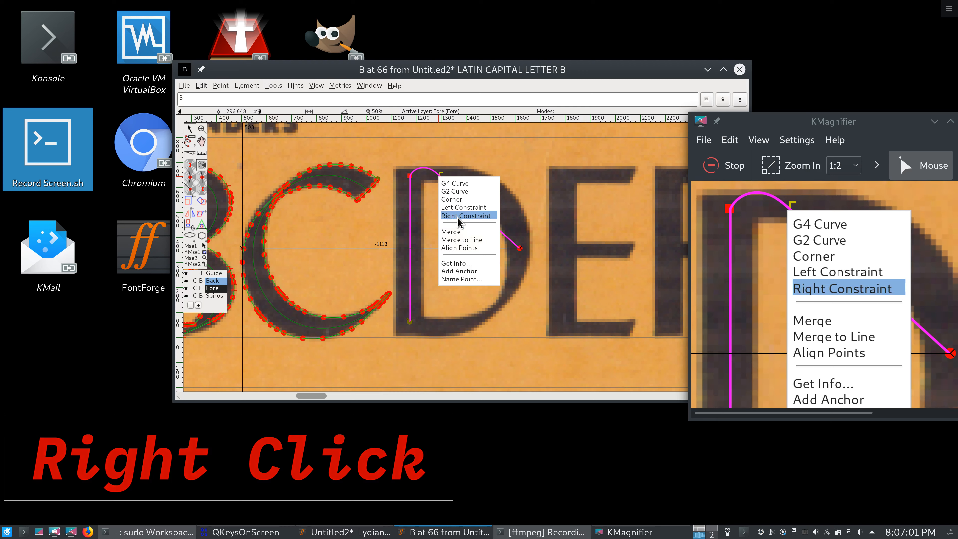
{"action": "left_click", "coordinate": [457, 217]}
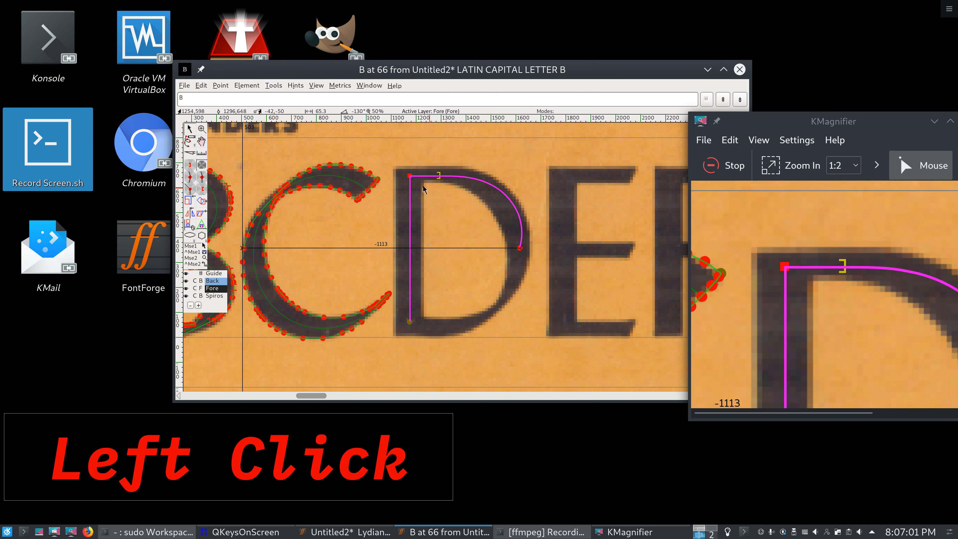
Step: Check the coordinates of the constraint point on the D's top stroke
{"action": "right_click", "coordinate": [438, 179]}
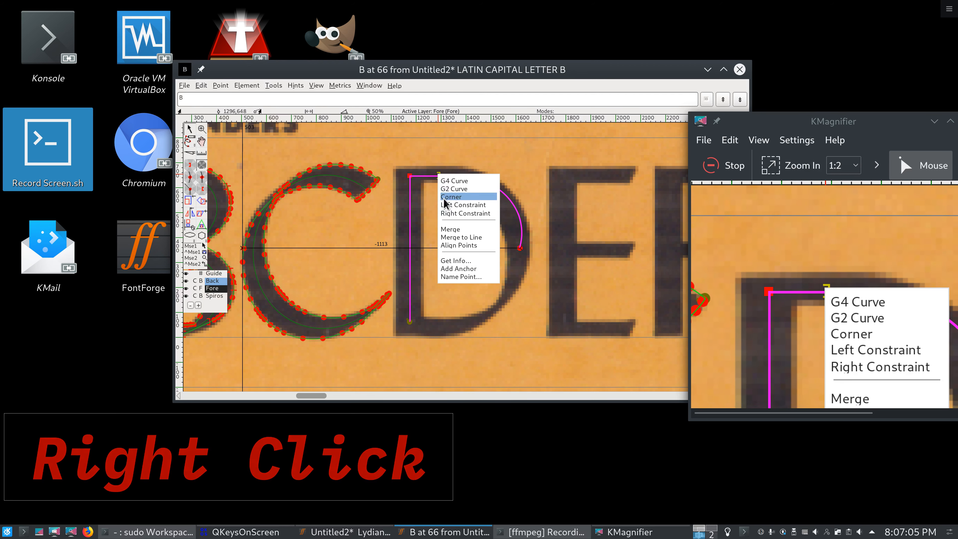
{"action": "left_click", "coordinate": [455, 261]}
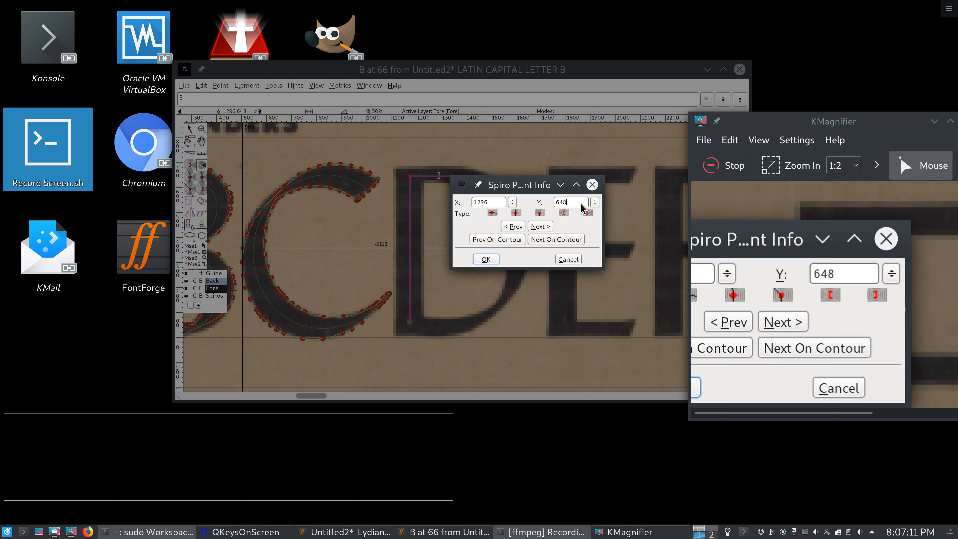
{"action": "left_click", "coordinate": [592, 184]}
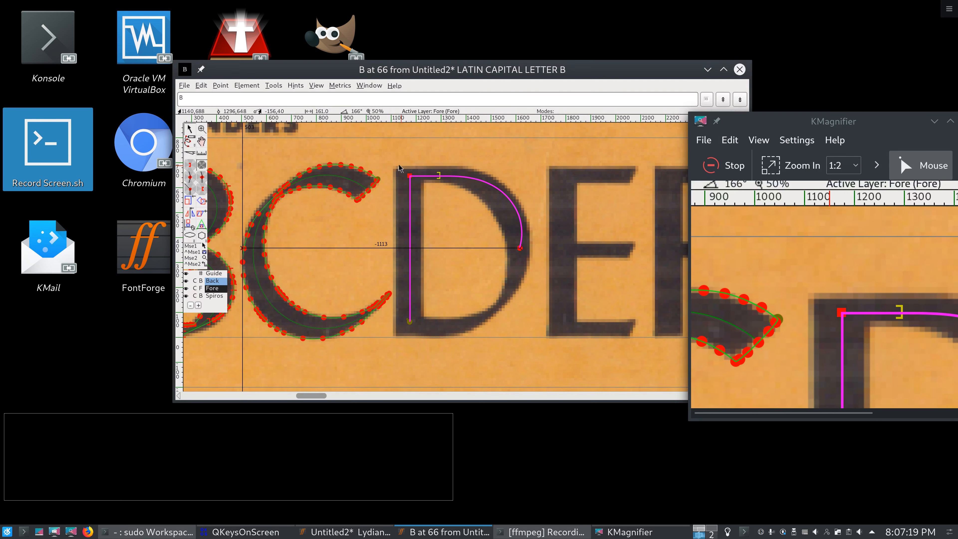
Step: Raise the D's top stem corner and top constraint point to Y 653, and move the constraint point closer to the stem
{"action": "left_click_drag", "start_coordinate": [399, 165], "coordinate": [456, 197]}
{"action": "key", "text": "Up"}
{"action": "key", "text": "Up"}
{"action": "key", "text": "Up"}
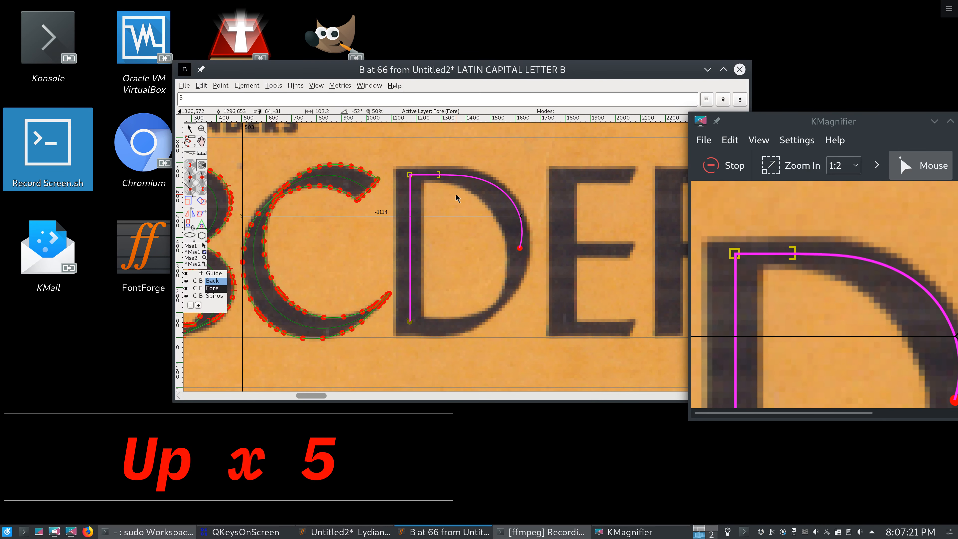
{"action": "left_click", "coordinate": [456, 194]}
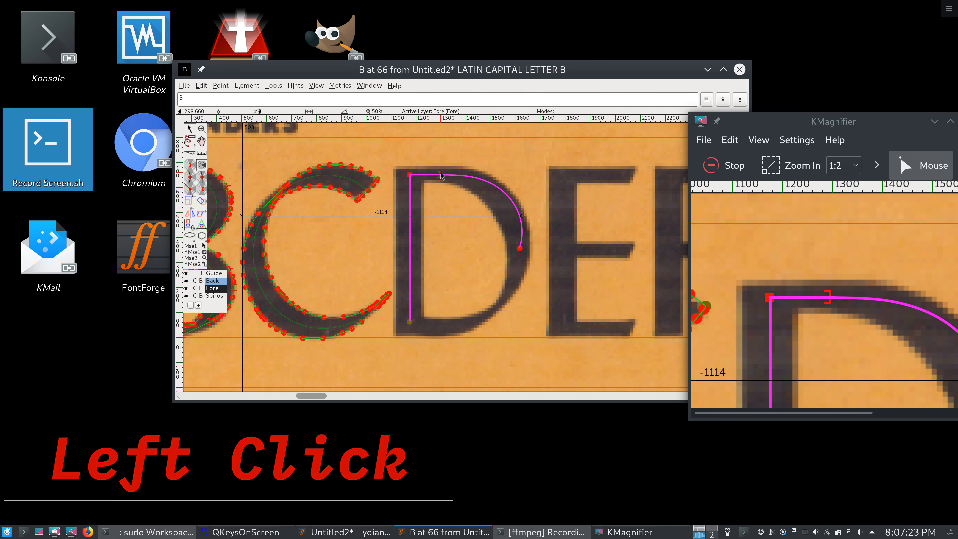
{"action": "left_click", "coordinate": [441, 172]}
{"action": "key", "text": "shift+Left"}
{"action": "key", "text": "shift+Left"}
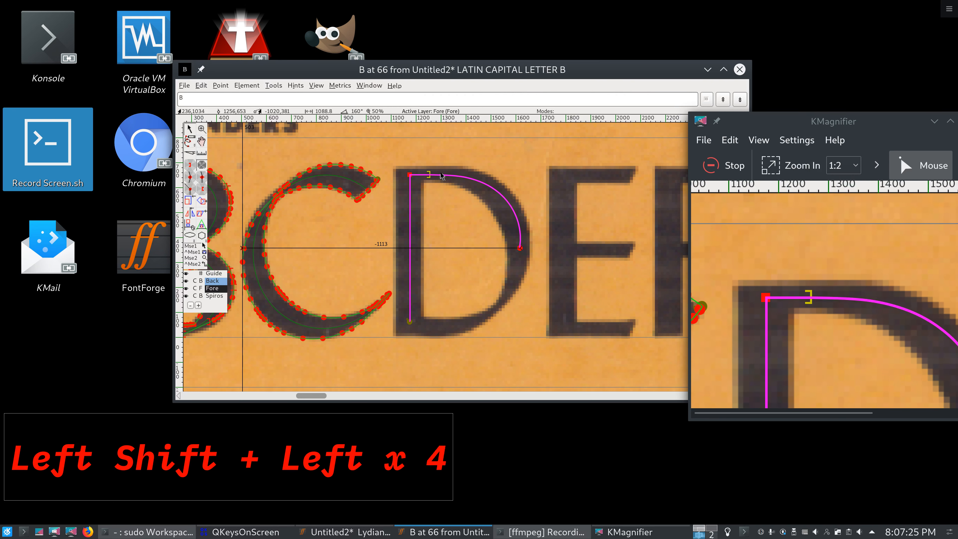
Step: Continue from the mid-bowl point with a constraint point on the D's bottom stroke and close the contour with a corner at the stem's foot
{"action": "left_click", "coordinate": [520, 248]}
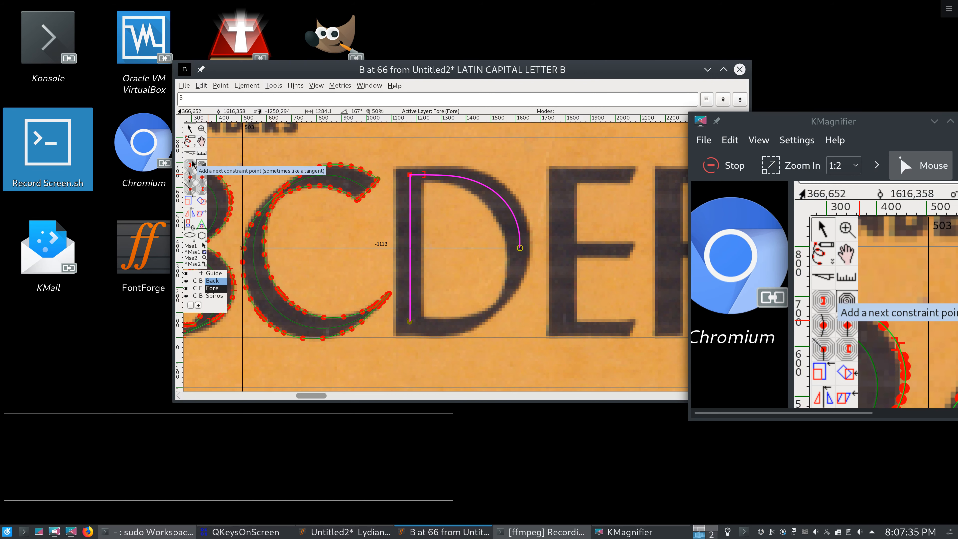
{"action": "double_click", "coordinate": [206, 191]}
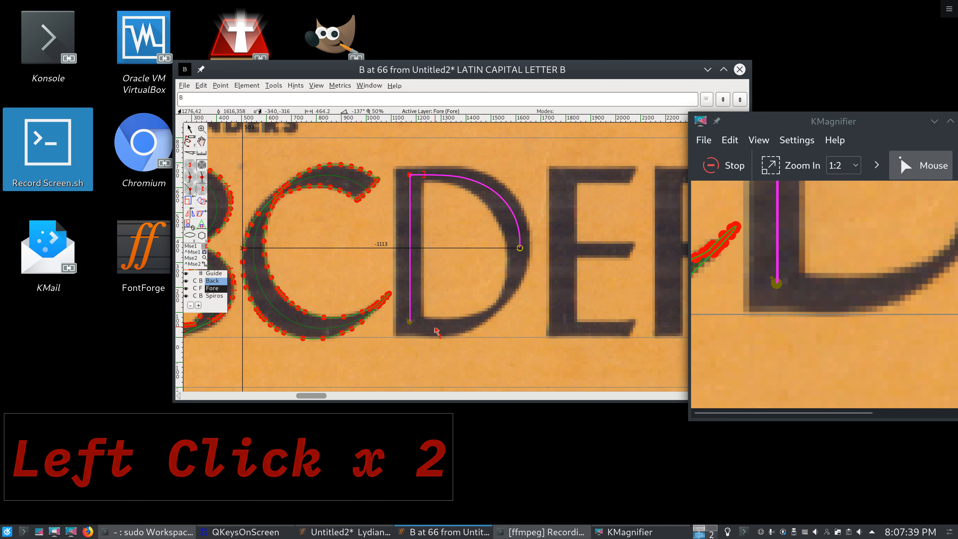
{"action": "left_click", "coordinate": [431, 326]}
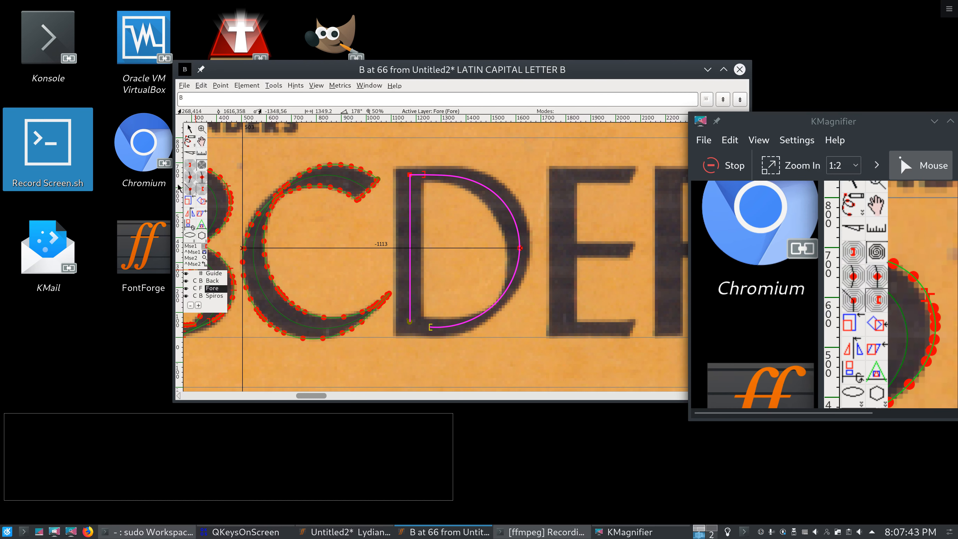
{"action": "left_click", "coordinate": [188, 188]}
{"action": "left_click", "coordinate": [409, 322]}
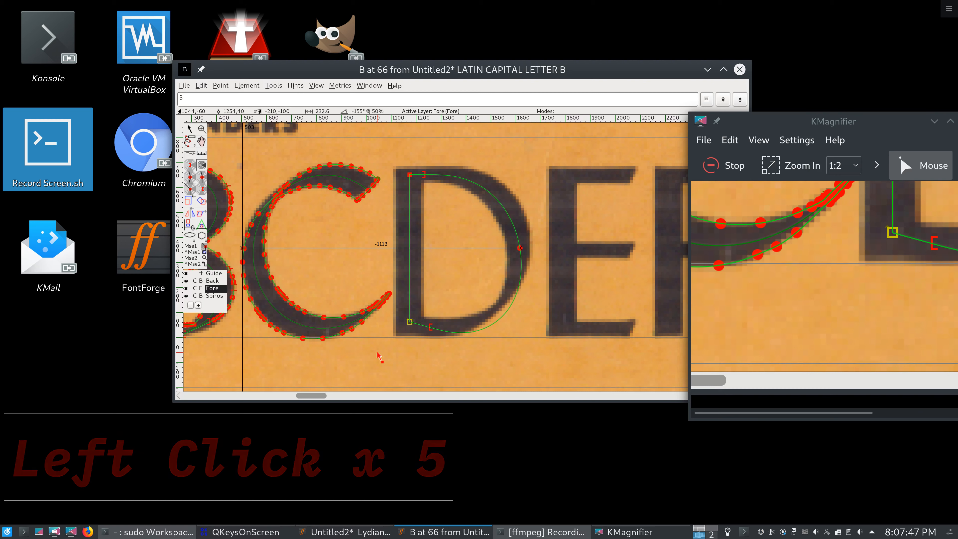
Step: Lower the D's foot corner 20 units, level with the bottom constraint point, and shift that constraint point to X 1224
{"action": "left_click", "coordinate": [186, 124]}
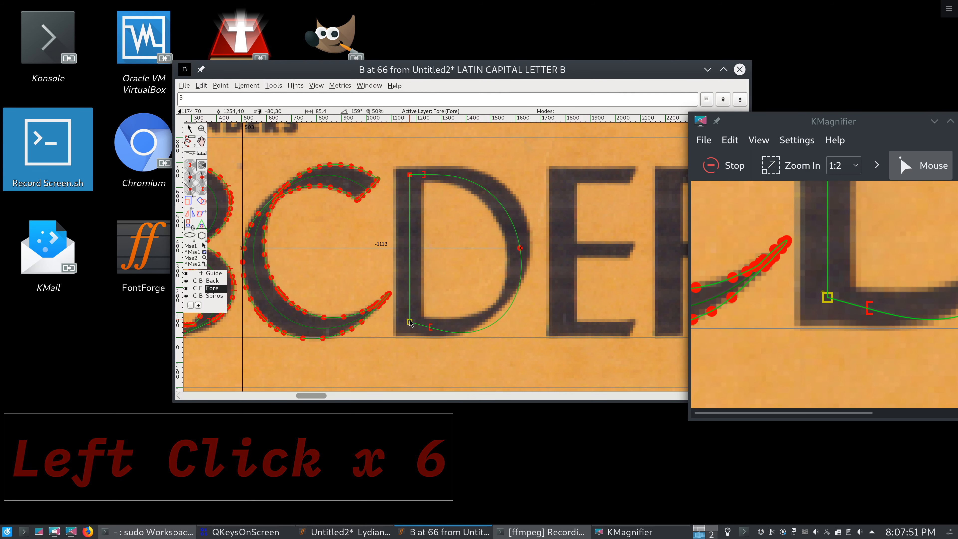
{"action": "key", "text": "shift+Down"}
{"action": "key", "text": "shift+Down"}
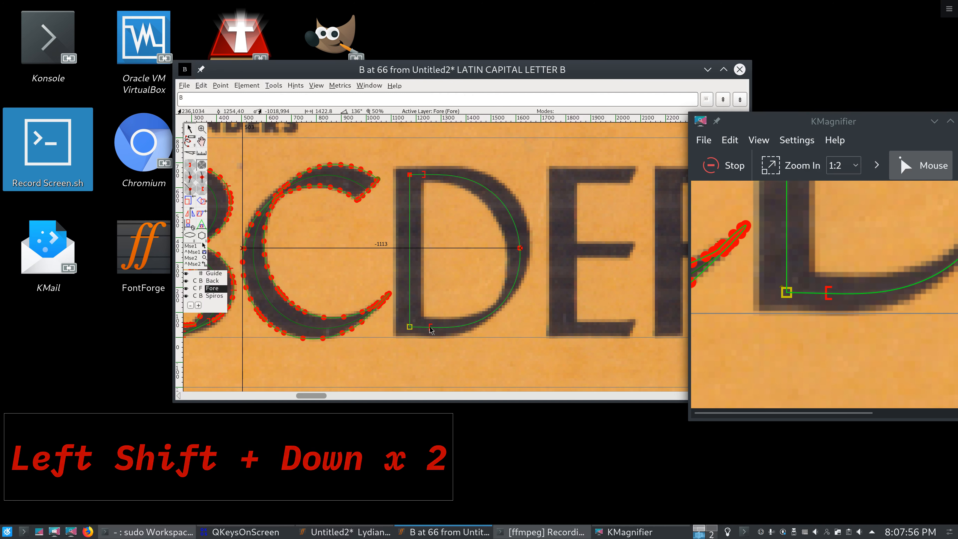
{"action": "left_click", "coordinate": [430, 326]}
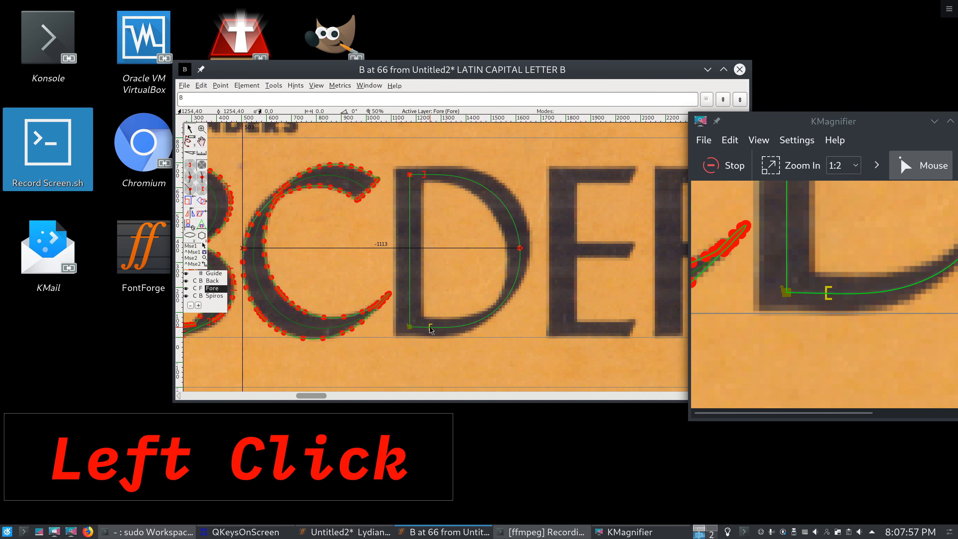
{"action": "key", "text": "shift+Left"}
{"action": "key", "text": "shift+Right"}
{"action": "key", "text": "shift+Right"}
{"action": "key", "text": "shift+Left"}
{"action": "key", "text": "shift+Left"}
{"action": "key", "text": "shift+Left"}
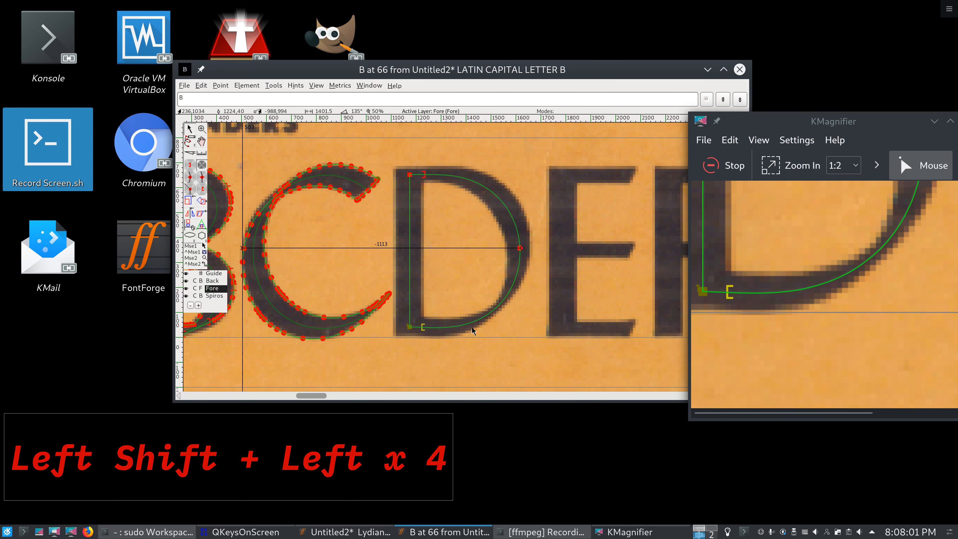
Step: Move the D's mid-bowl point slightly down to about 1614, 338 and convert it to a G2 curve point
{"action": "left_click", "coordinate": [520, 248]}
{"action": "left_click_drag", "start_coordinate": [521, 248], "coordinate": [519, 252]}
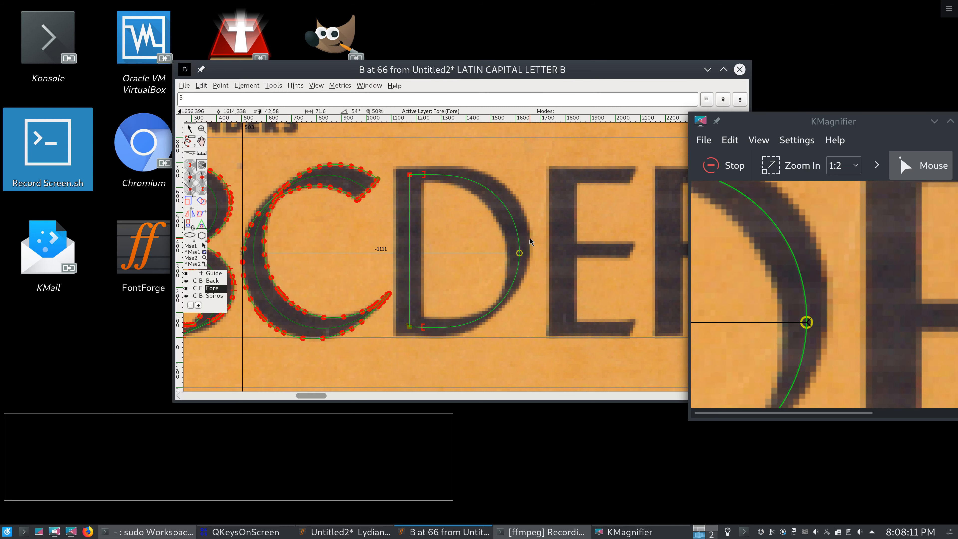
{"action": "double_click", "coordinate": [489, 228]}
{"action": "left_click", "coordinate": [201, 177]}
{"action": "left_click", "coordinate": [189, 129]}
{"action": "left_click", "coordinate": [519, 253]}
{"action": "right_click", "coordinate": [520, 254]}
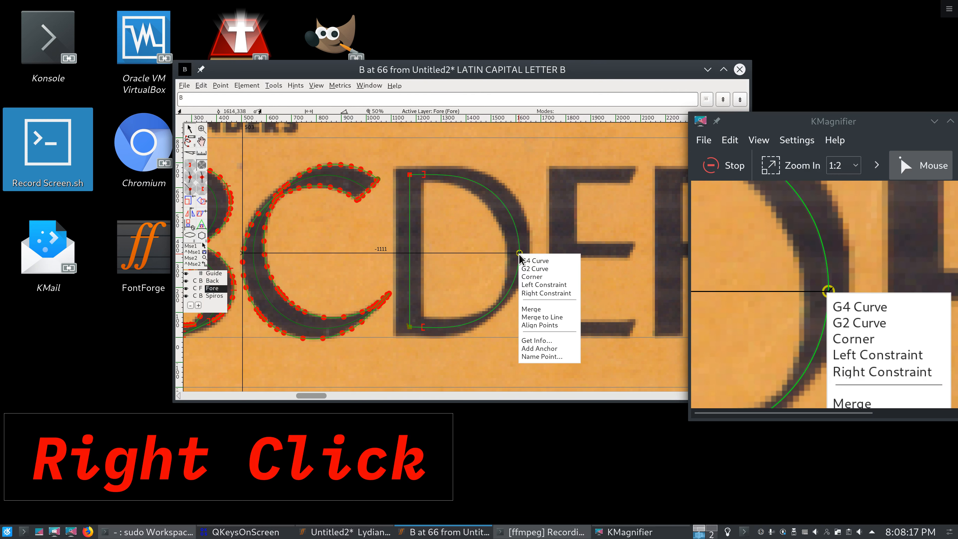
{"action": "left_click", "coordinate": [528, 268]}
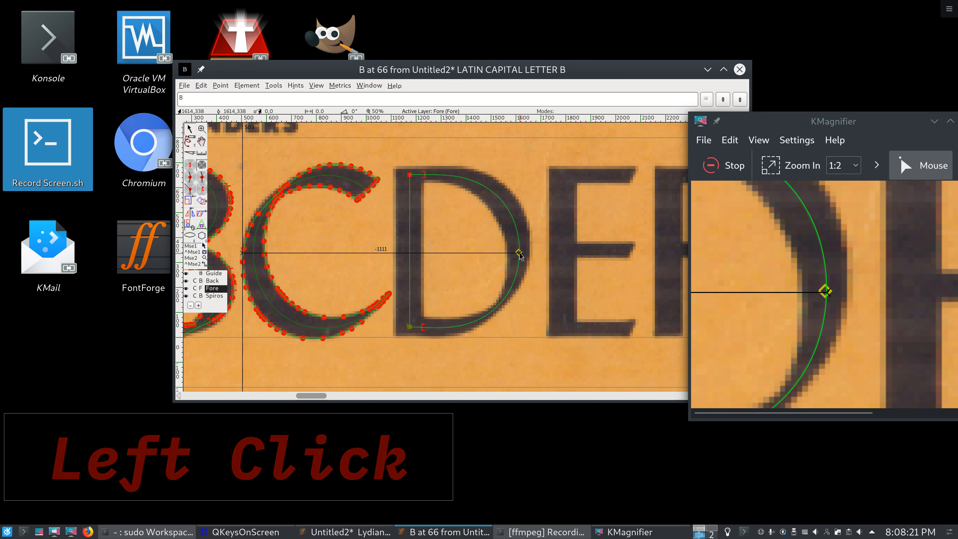
Step: Undo and redo the mid-bowl point's G2 conversion to compare the bowl's shape
{"action": "key", "text": "ctrl"}
{"action": "key", "text": "ctrl+z"}
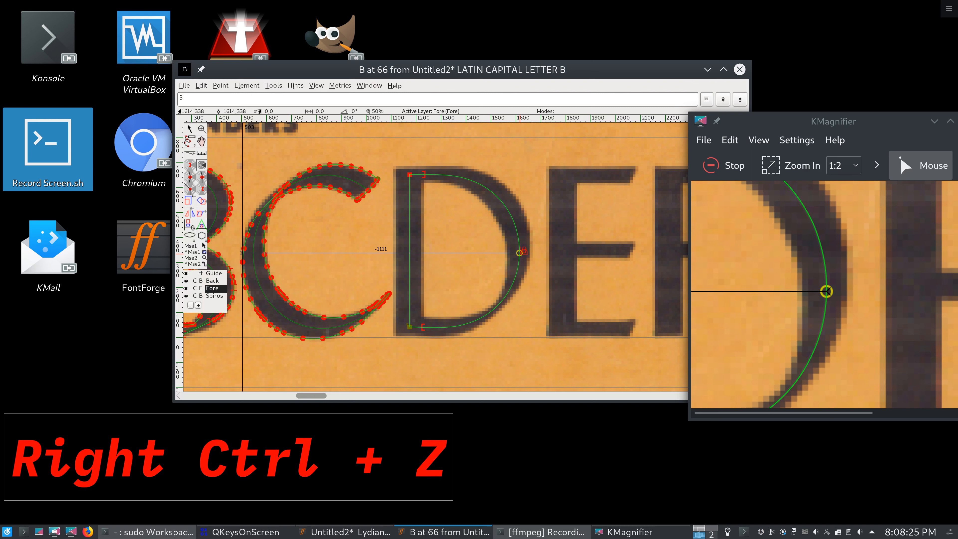
{"action": "key", "text": "ctrl+y"}
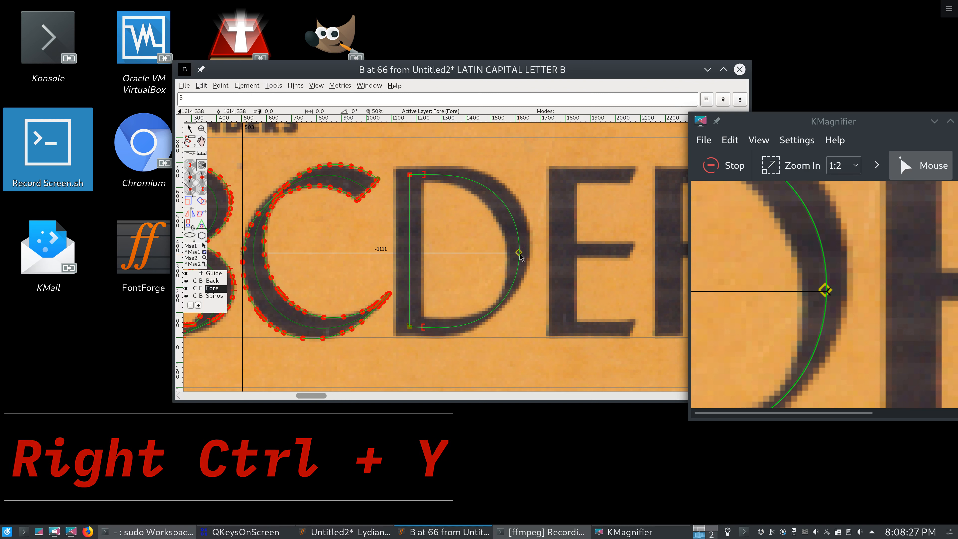
{"action": "left_click", "coordinate": [497, 257]}
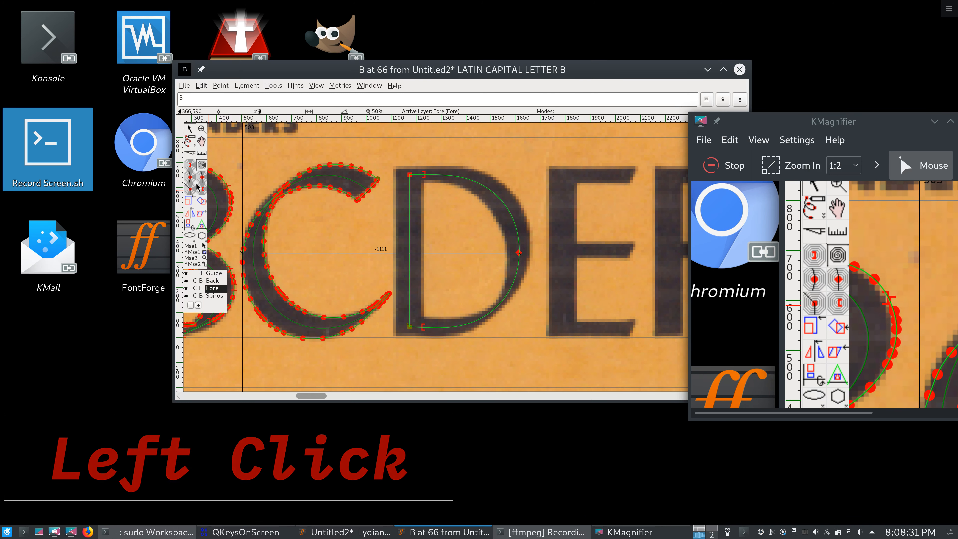
Step: Add a G2 curve point on the D's upper bowl and pull it up along the curve to follow the scan
{"action": "left_click", "coordinate": [199, 183]}
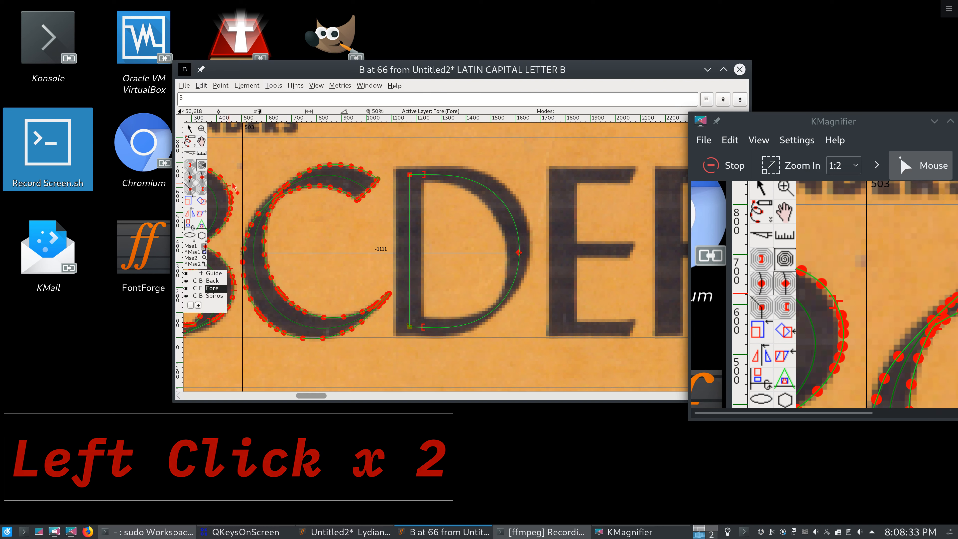
{"action": "left_click", "coordinate": [497, 194]}
{"action": "left_click_drag", "start_coordinate": [496, 193], "coordinate": [486, 185]}
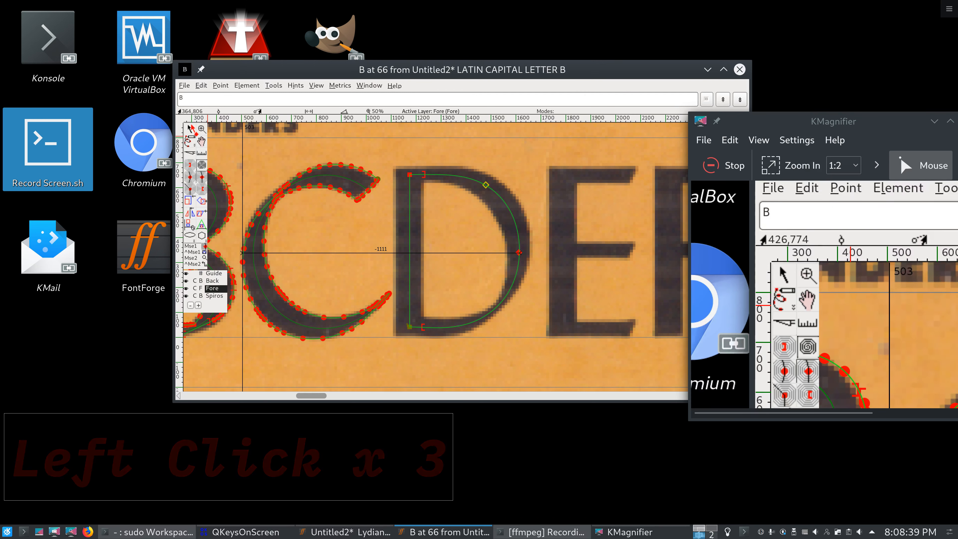
Step: Copy the D's whole spiro centreline into the Spiros layer and return to the Fore layer
{"action": "left_click", "coordinate": [191, 126]}
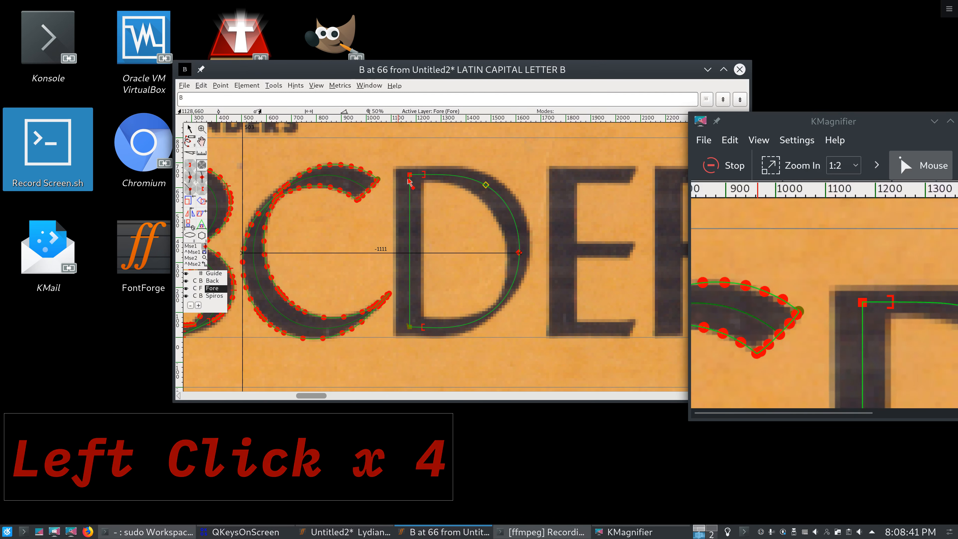
{"action": "left_click_drag", "start_coordinate": [540, 154], "coordinate": [400, 352]}
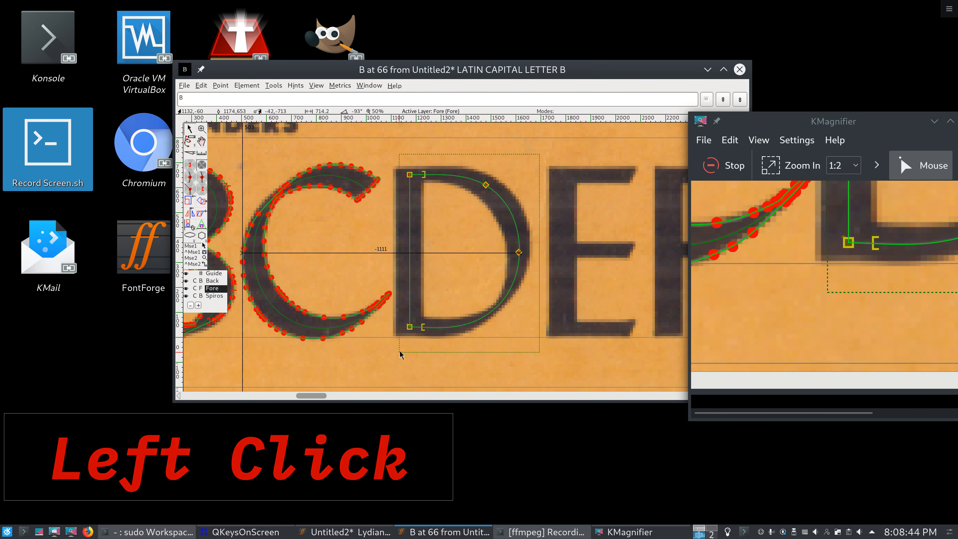
{"action": "key", "text": "ctrl+c"}
{"action": "left_click", "coordinate": [218, 304]}
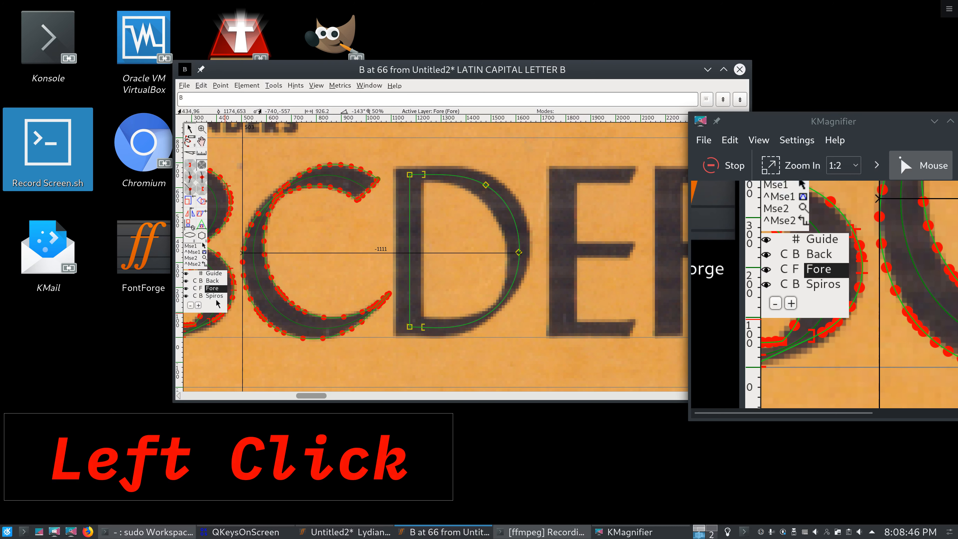
{"action": "double_click", "coordinate": [215, 296]}
{"action": "key", "text": "ctrl+v"}
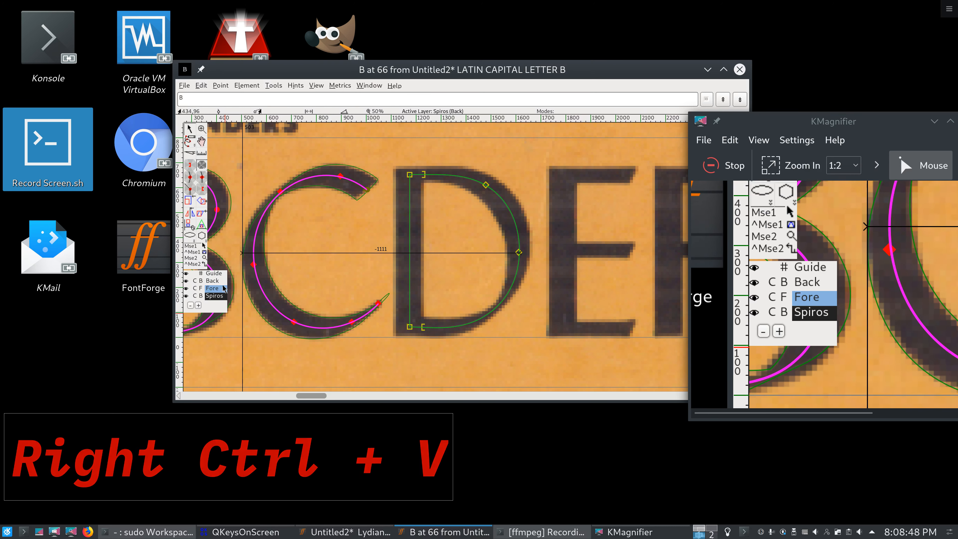
{"action": "left_click", "coordinate": [223, 288]}
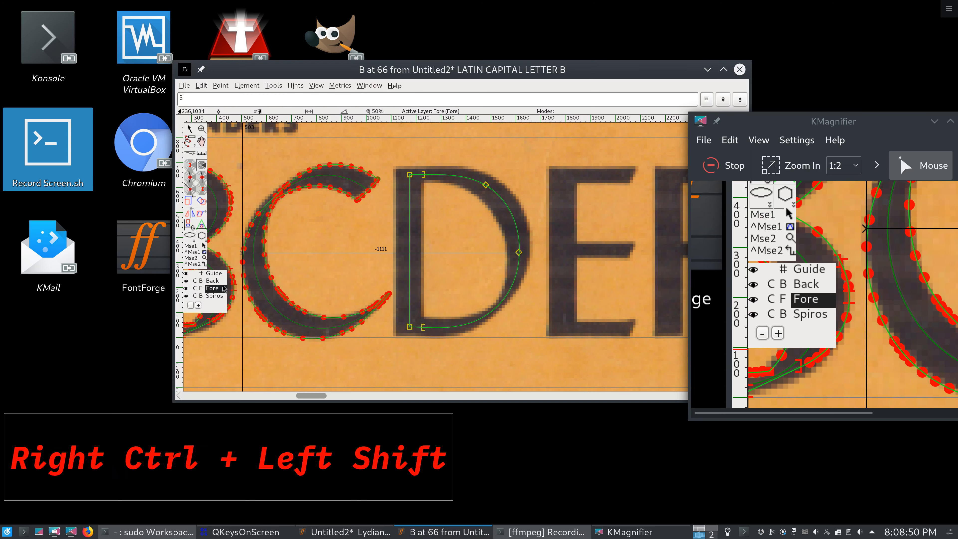
Step: Expand the D's centreline in the Fore layer with stroke width 120, height 10 and nib angle 25, and inspect its top corner
{"action": "key", "text": "ctrl+shift+e"}
{"action": "left_click", "coordinate": [583, 416]}
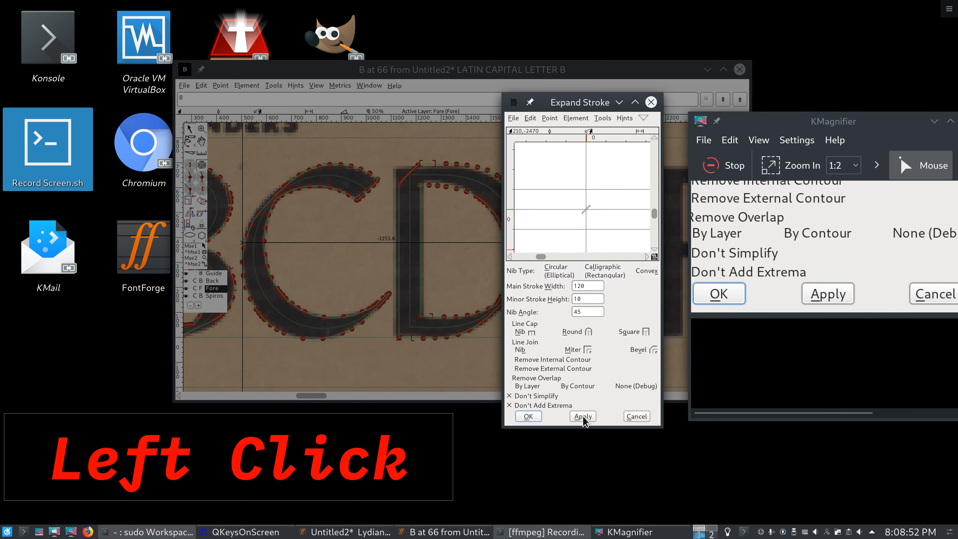
{"action": "left_click_drag", "start_coordinate": [582, 103], "coordinate": [618, 98]}
{"action": "left_click", "coordinate": [612, 313]}
{"action": "key", "text": "BackSpace"}
{"action": "left_click", "coordinate": [611, 309]}
{"action": "type", "text": "2"}
{"action": "left_click", "coordinate": [620, 412]}
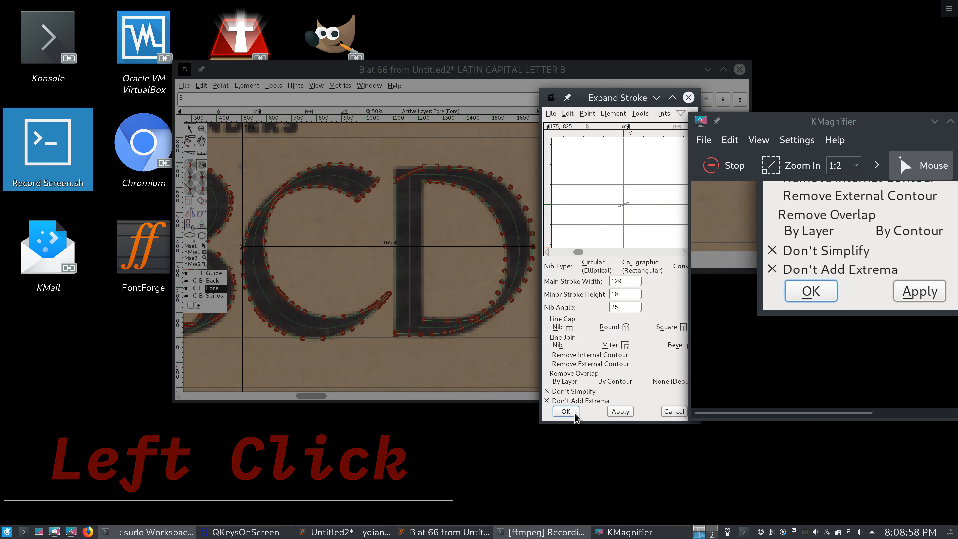
{"action": "left_click", "coordinate": [566, 411]}
{"action": "scroll", "coordinate": [374, 146], "scroll_direction": "down", "scroll_amount": 1}
{"action": "scroll", "coordinate": [374, 146], "scroll_direction": "up", "scroll_amount": 1}
{"action": "scroll", "coordinate": [375, 146], "scroll_direction": "up", "scroll_amount": 5}
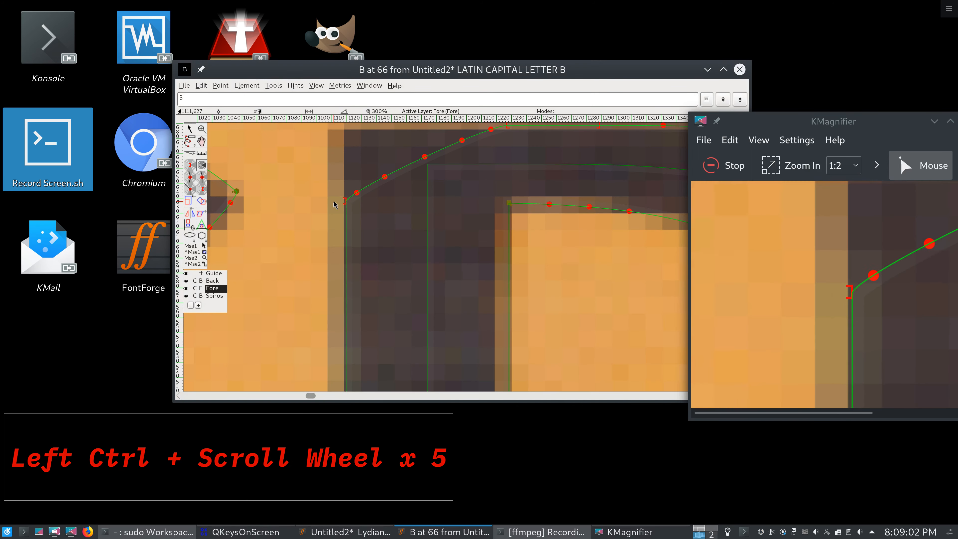
{"action": "scroll", "coordinate": [438, 156], "scroll_direction": "down", "scroll_amount": 4}
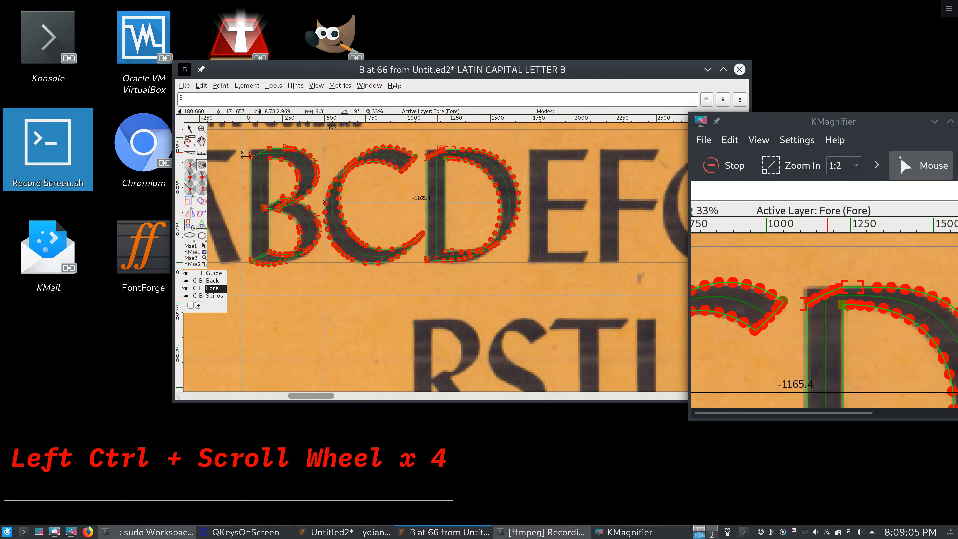
Step: Preview the filled B, C and D with the Back layer's scan hidden, and restore the Back layer
{"action": "key", "text": "space"}
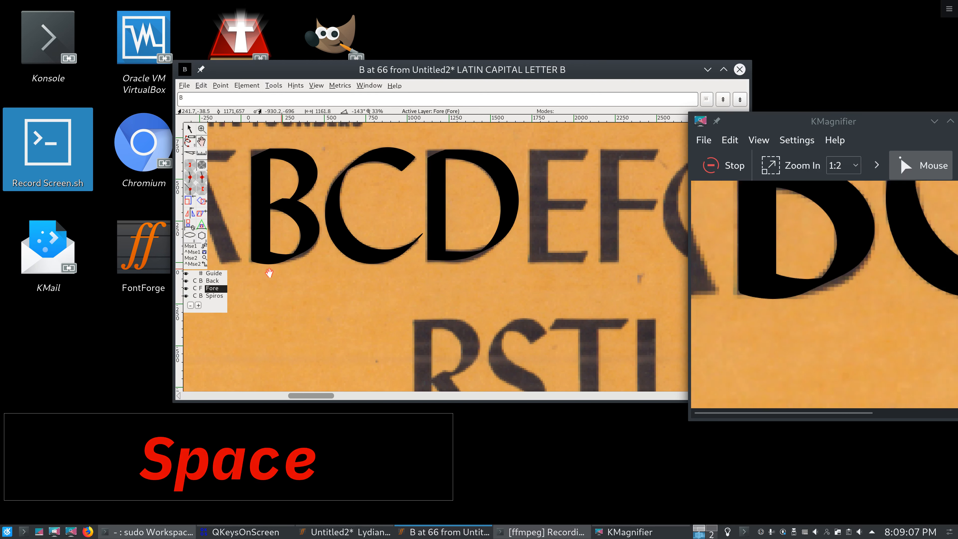
{"action": "left_click", "coordinate": [187, 284]}
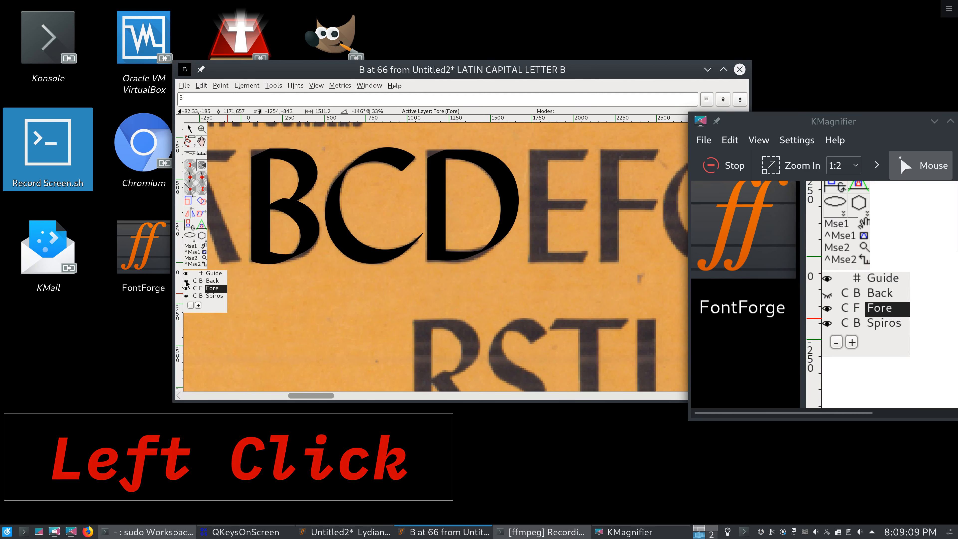
{"action": "left_click", "coordinate": [188, 281]}
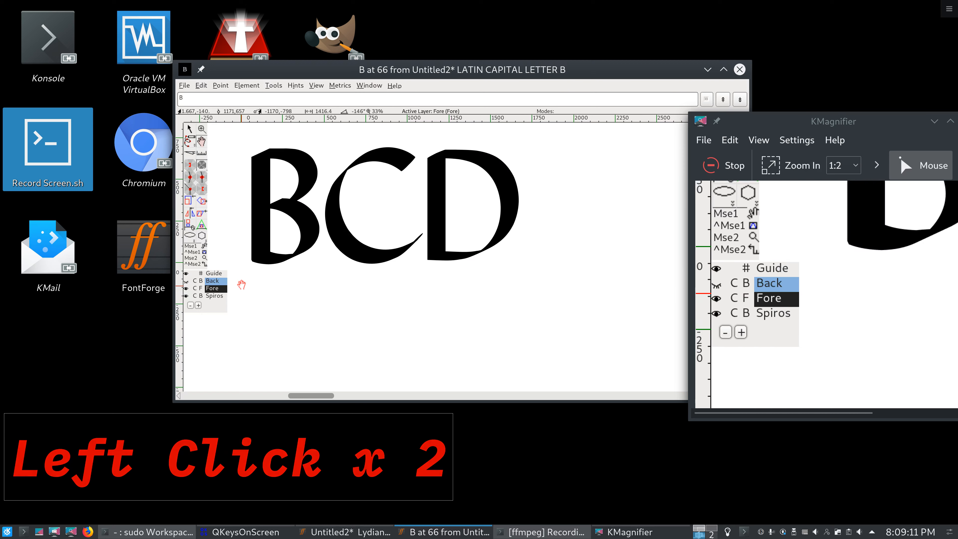
{"action": "scroll", "coordinate": [270, 272], "scroll_direction": "up", "scroll_amount": 2}
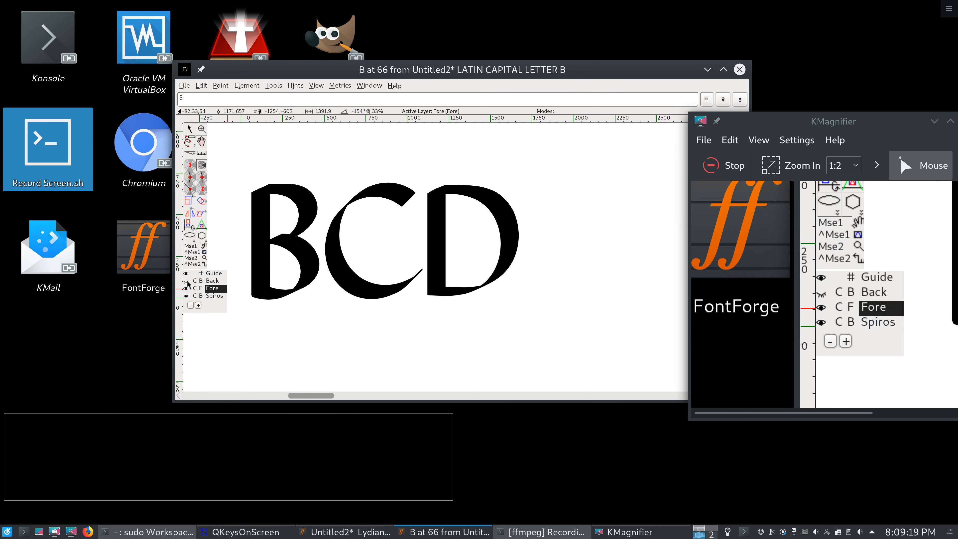
{"action": "left_click", "coordinate": [187, 281]}
{"action": "left_click", "coordinate": [219, 290]}
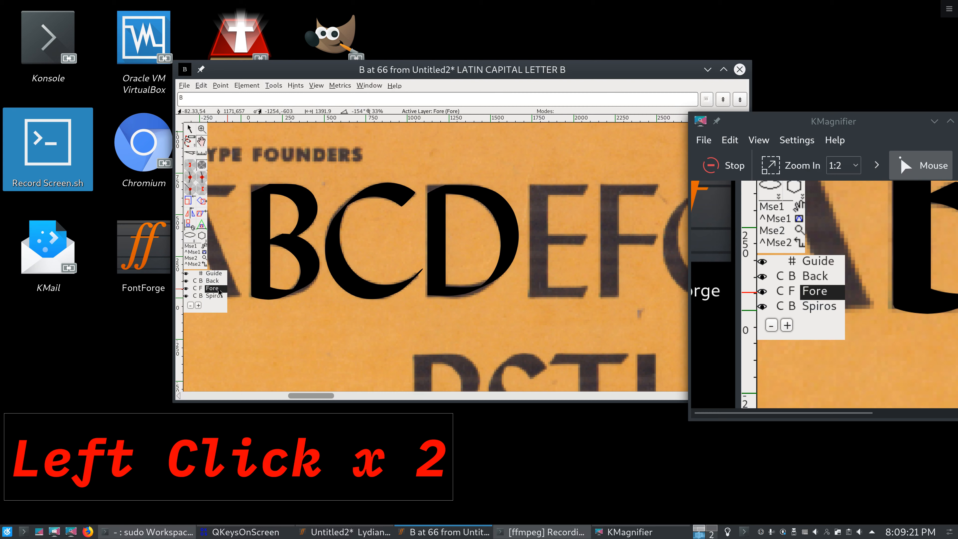
Step: Check the B, C and D centrelines in the Spiros layer with the fill preview toggled, and return to the Fore layer
{"action": "left_click", "coordinate": [215, 296]}
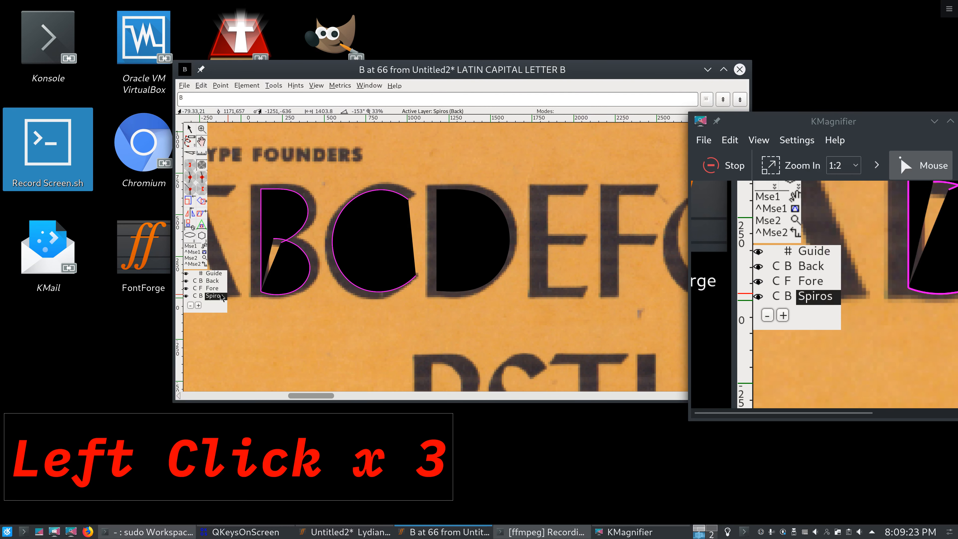
{"action": "key", "text": "grave"}
{"action": "key", "text": "grave"}
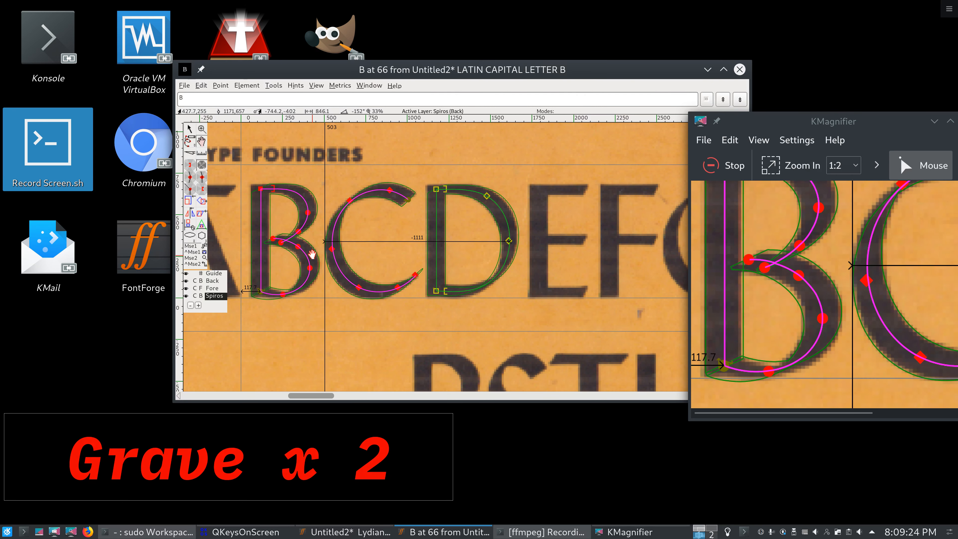
{"action": "left_click", "coordinate": [212, 290]}
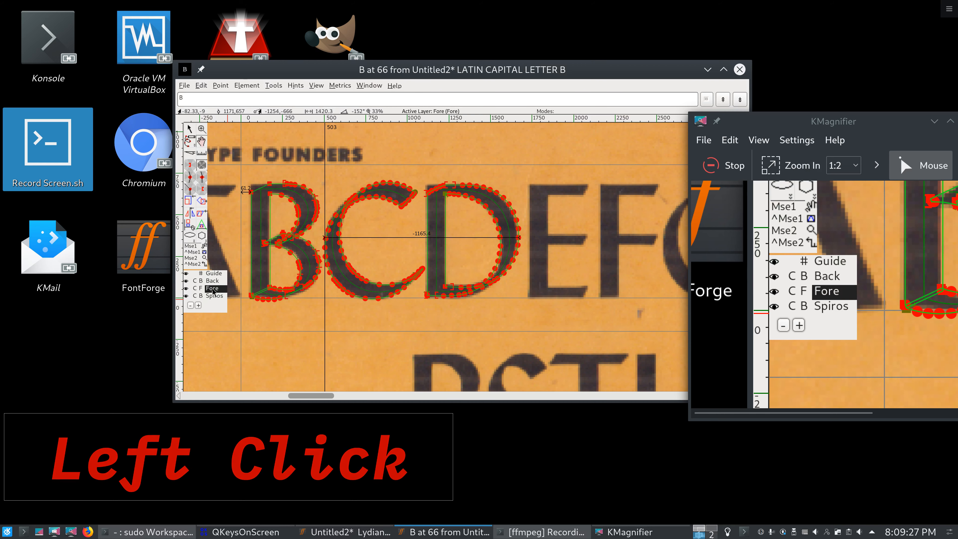
Step: Survey the scanned type specimen for the next letter to trace and frame the capital S closely
{"action": "scroll", "coordinate": [432, 298], "scroll_direction": "down", "scroll_amount": 2, "text": "ctrl"}
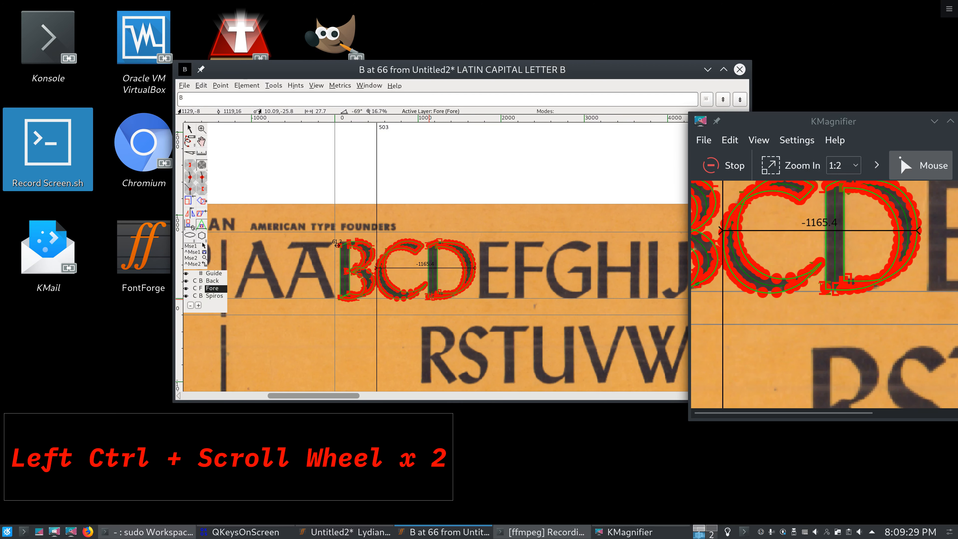
{"action": "scroll", "coordinate": [439, 303], "scroll_direction": "down", "scroll_amount": 2, "text": "ctrl"}
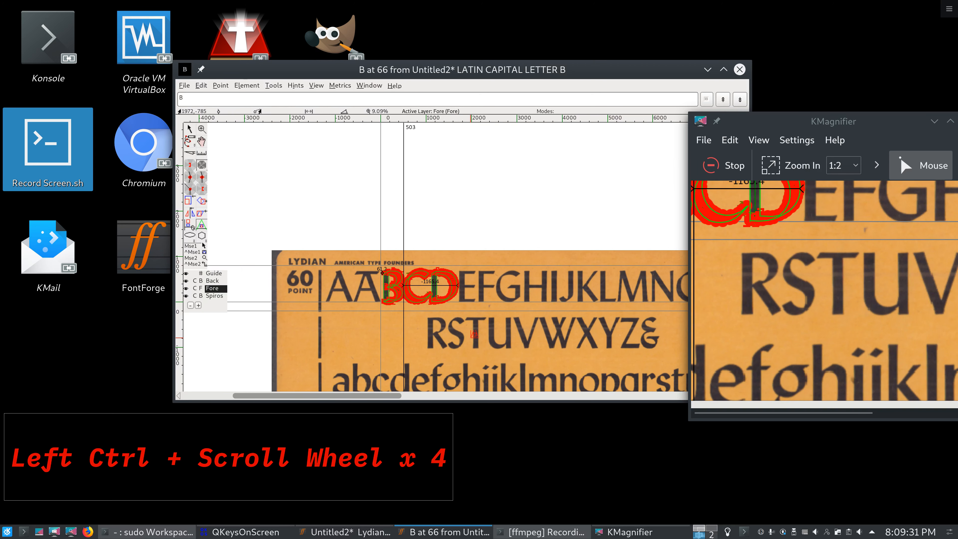
{"action": "scroll", "coordinate": [473, 340], "scroll_direction": "down", "scroll_amount": 1, "text": "ctrl"}
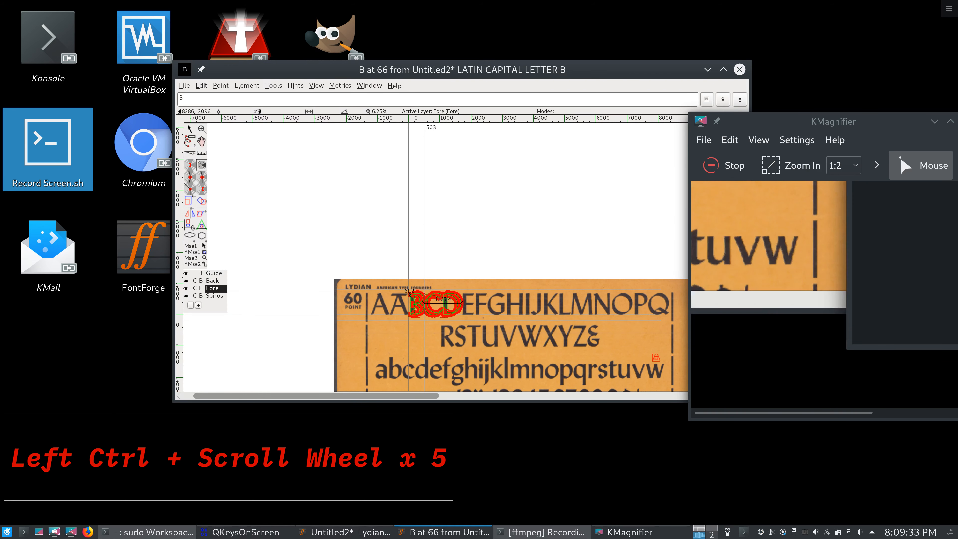
{"action": "scroll", "coordinate": [641, 351], "scroll_direction": "up", "scroll_amount": 2, "text": "ctrl"}
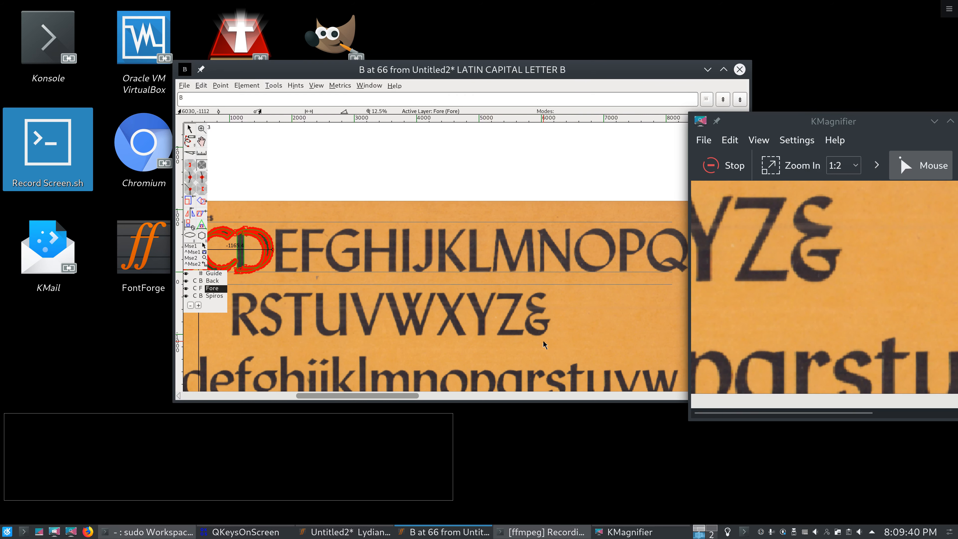
{"action": "scroll", "coordinate": [542, 340], "scroll_direction": "down", "scroll_amount": 1, "text": "ctrl"}
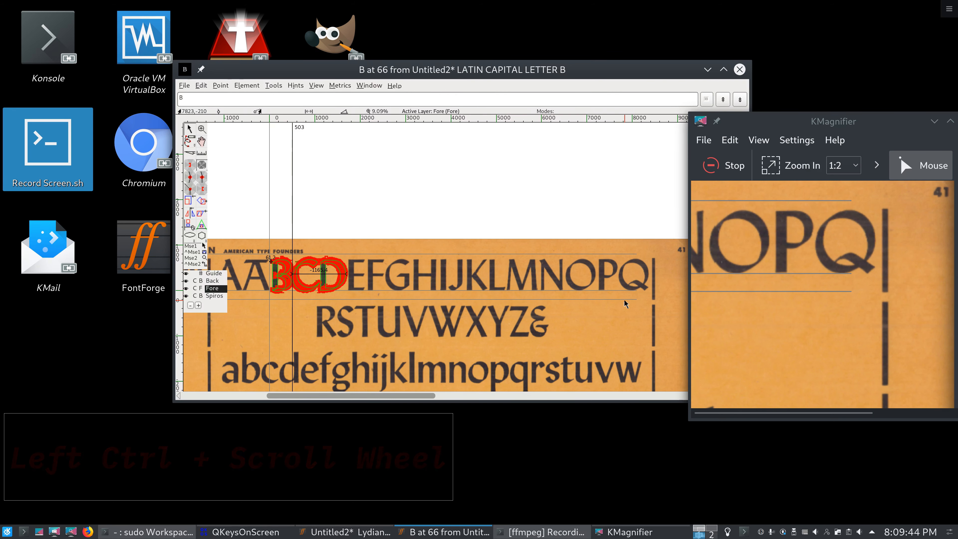
{"action": "scroll", "coordinate": [348, 331], "scroll_direction": "up", "scroll_amount": 2, "text": "ctrl"}
{"action": "scroll", "coordinate": [348, 331], "scroll_direction": "up", "scroll_amount": 2, "text": "ctrl"}
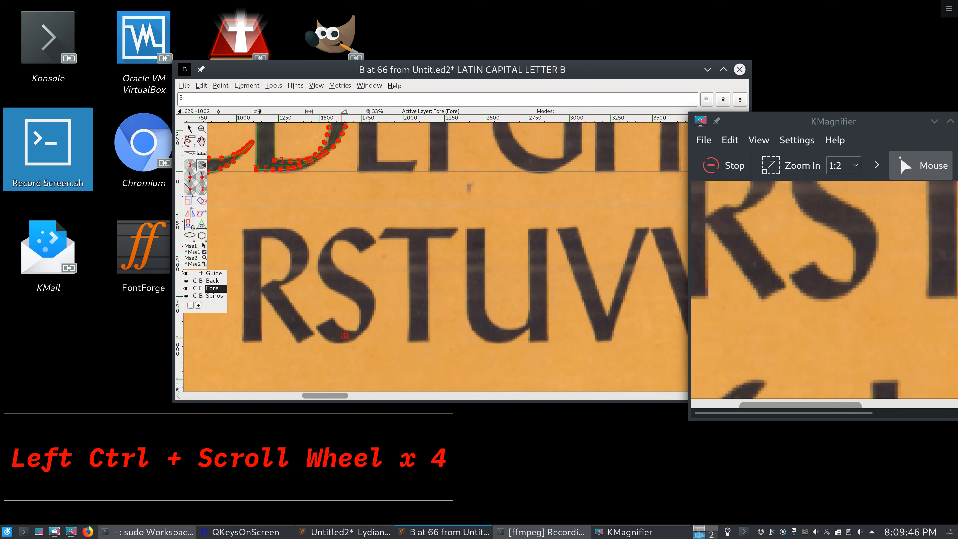
{"action": "scroll", "coordinate": [345, 335], "scroll_direction": "up", "scroll_amount": 1, "text": "ctrl"}
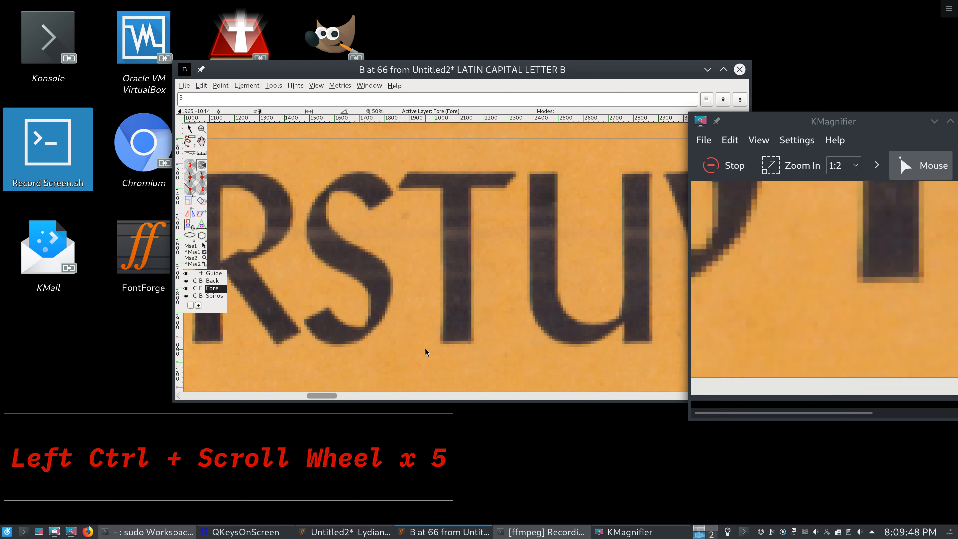
Step: Start the S's spiro centreline at its upper terminal and add G2 curve points along the top arc and its left shoulder
{"action": "left_click", "coordinate": [341, 186]}
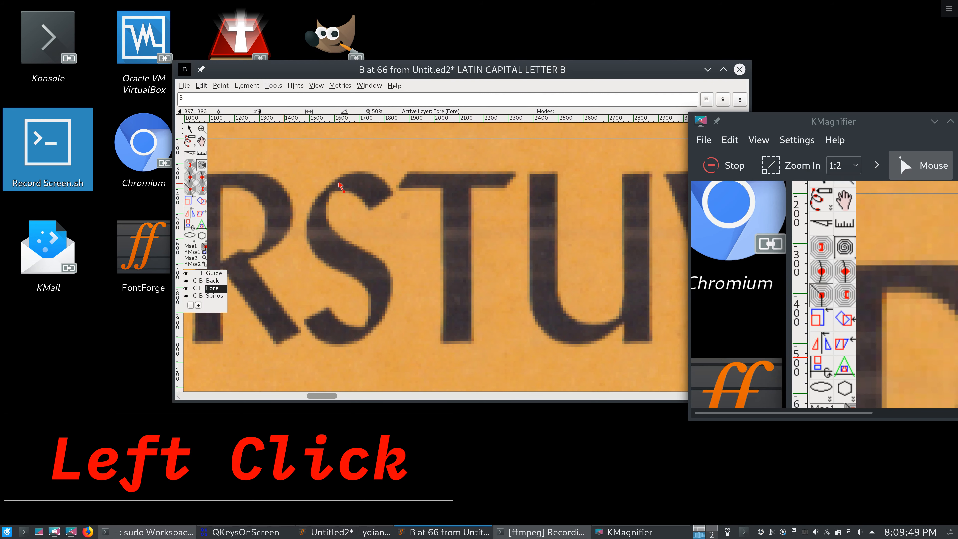
{"action": "left_click", "coordinate": [382, 202]}
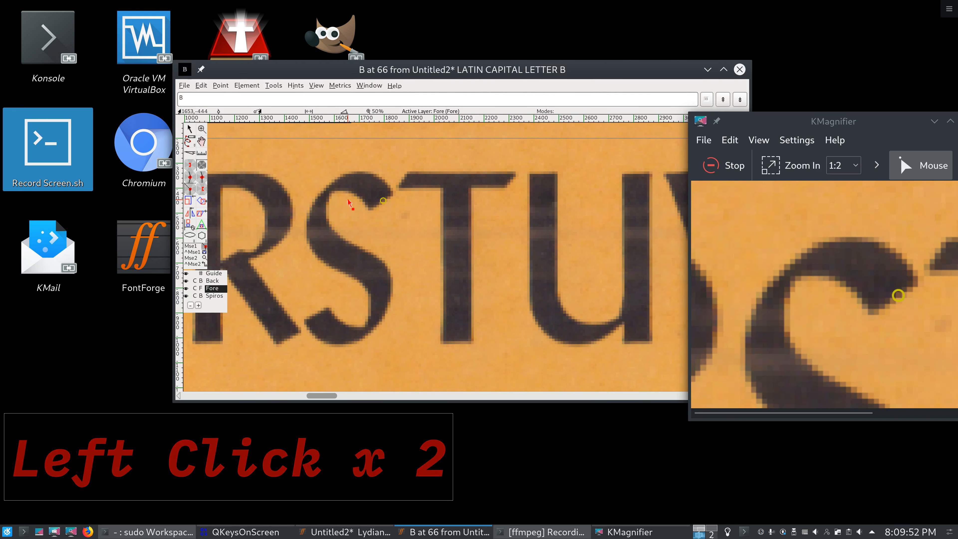
{"action": "left_click", "coordinate": [201, 176]}
{"action": "left_click_drag", "start_coordinate": [382, 200], "coordinate": [352, 183]}
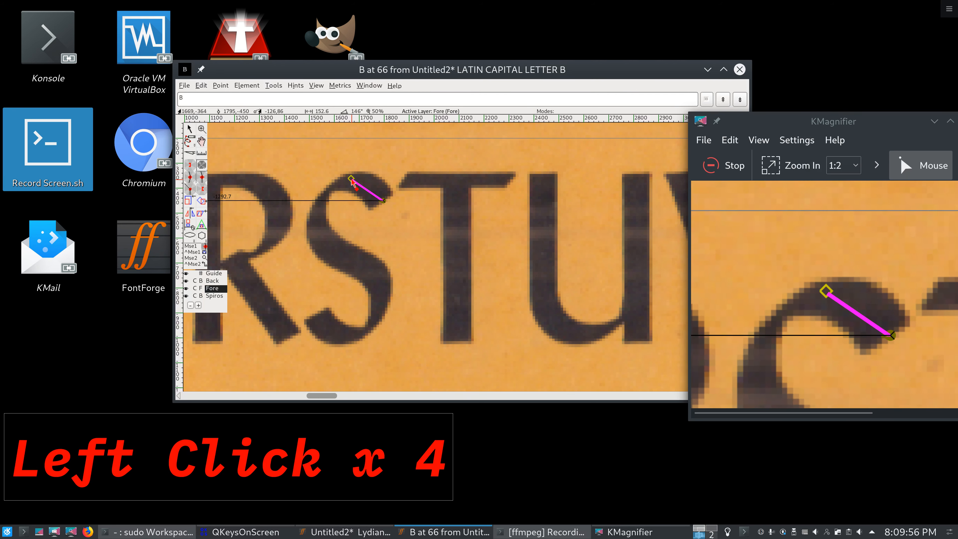
{"action": "left_click", "coordinate": [322, 196]}
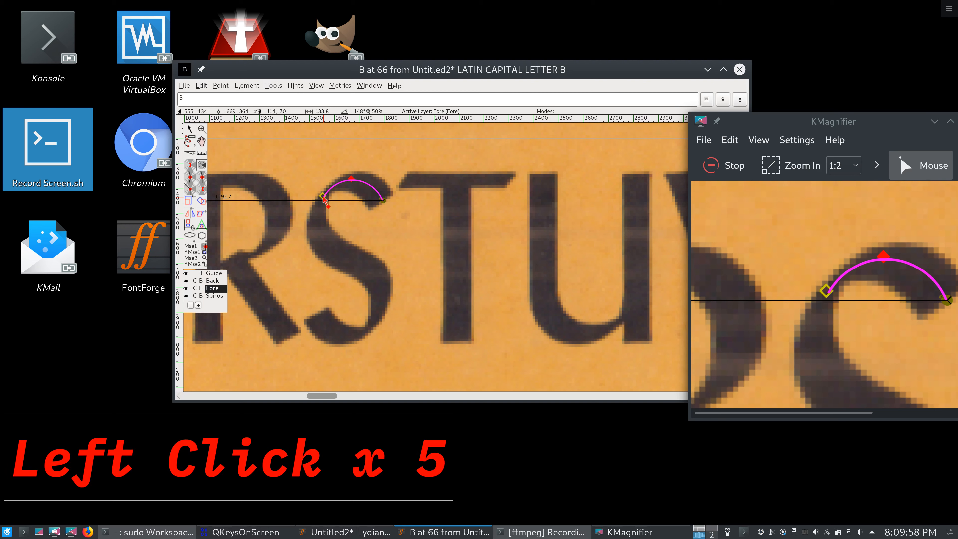
Step: Continue the S's centreline through its diagonal spine with two opposite constraint points, one at each end of the spine
{"action": "left_click", "coordinate": [189, 165]}
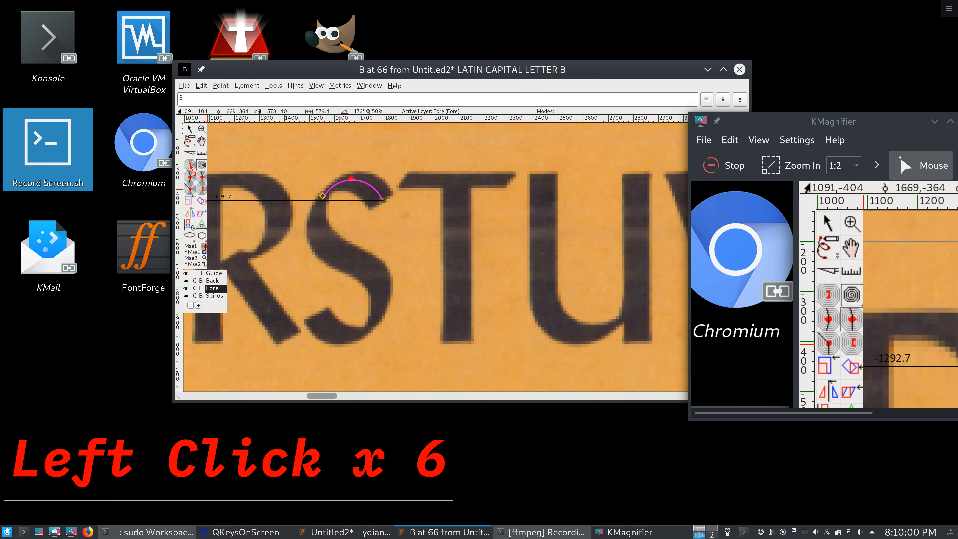
{"action": "left_click", "coordinate": [329, 244]}
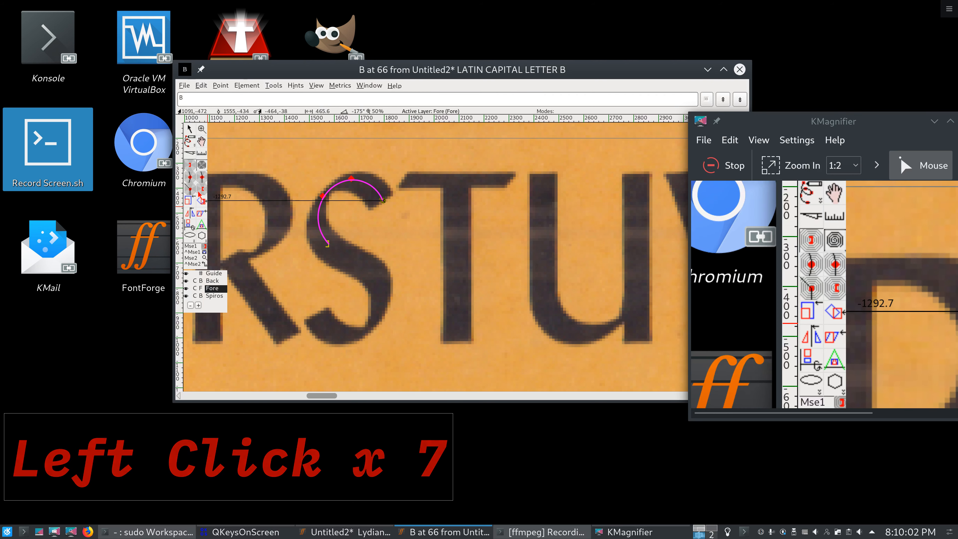
{"action": "left_click", "coordinate": [202, 189]}
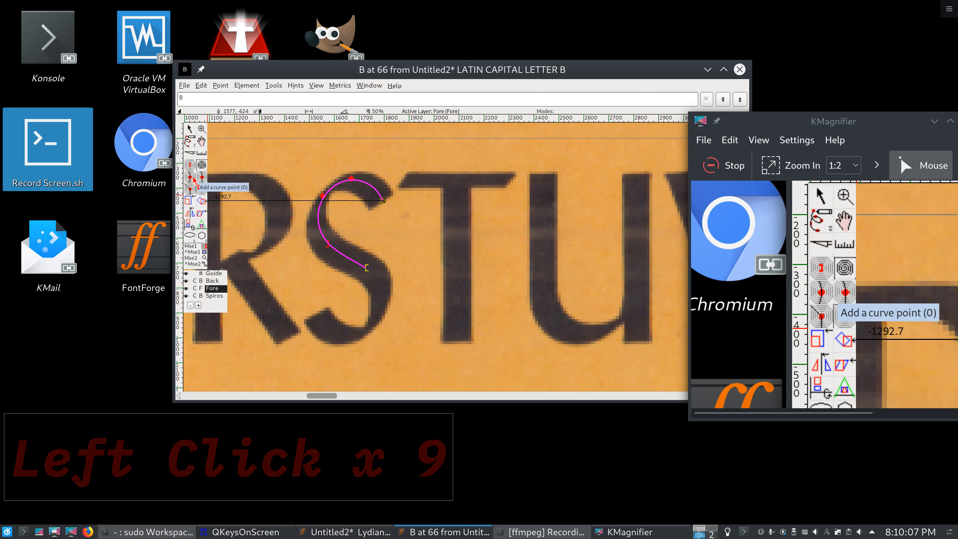
Step: Complete the S's centreline with G2 curve points around the lower bowl, adjusting the bottom point and ending at the lower terminal
{"action": "left_click", "coordinate": [203, 178]}
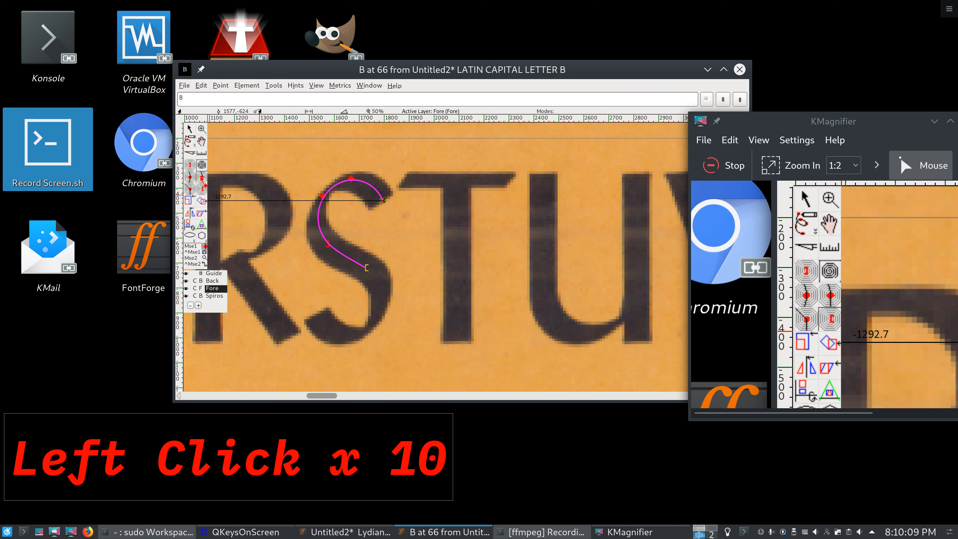
{"action": "left_click", "coordinate": [382, 300]}
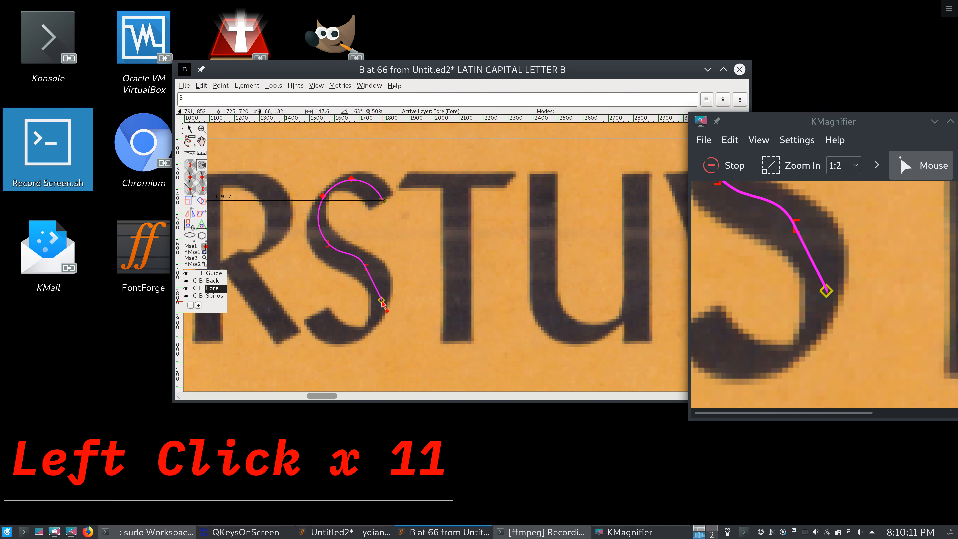
{"action": "left_click", "coordinate": [352, 338]}
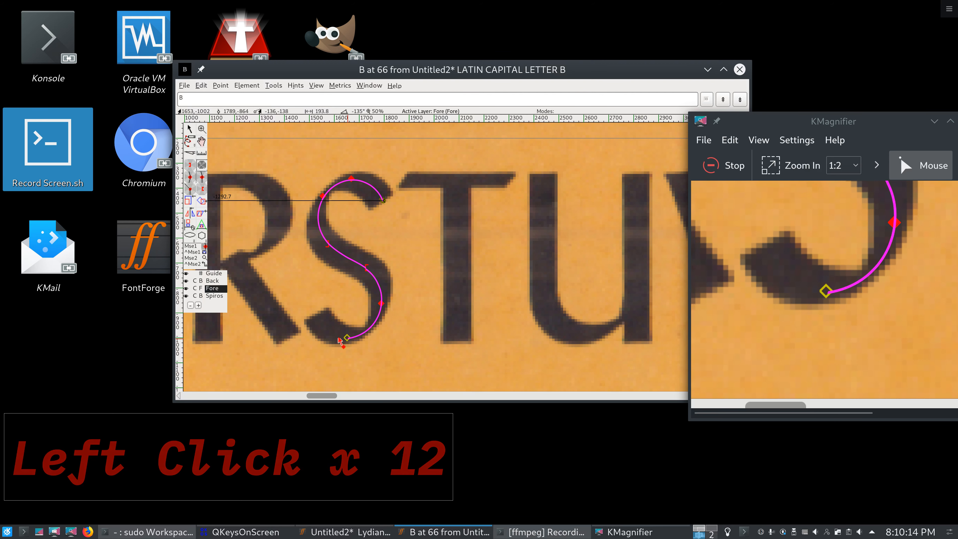
{"action": "left_click_drag", "start_coordinate": [339, 340], "coordinate": [343, 338]}
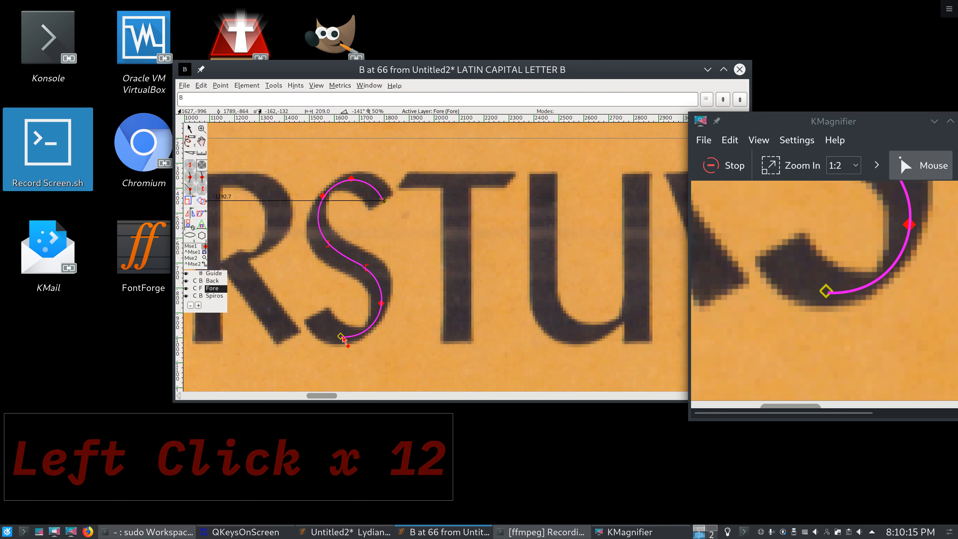
{"action": "left_click", "coordinate": [316, 313]}
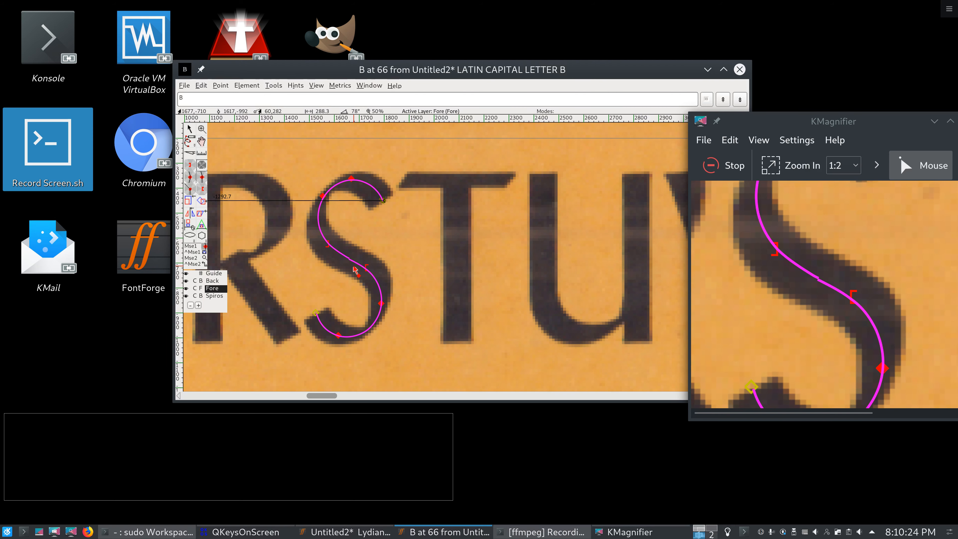
Step: Inspect the join in the S's spine and move its upper constraint point to about (1592, -640)
{"action": "left_click", "coordinate": [190, 129]}
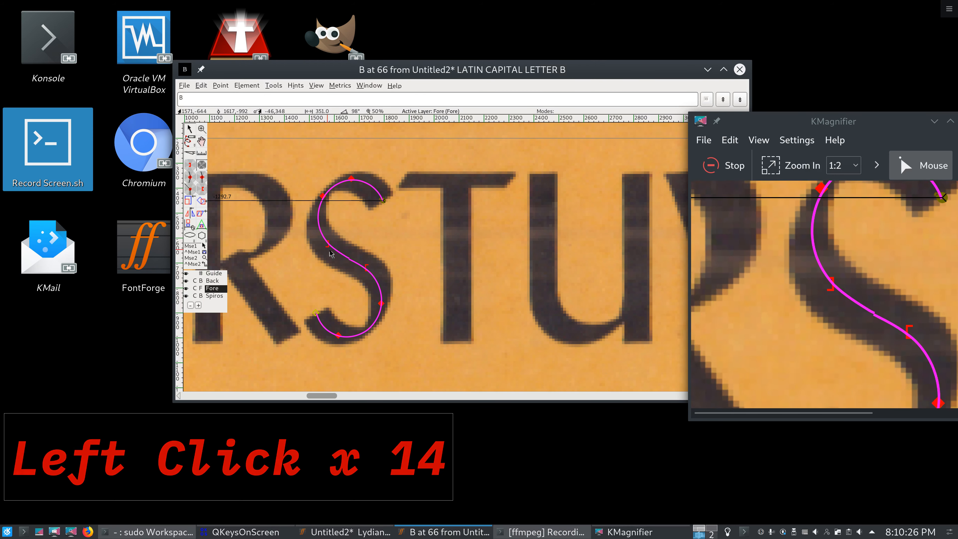
{"action": "scroll", "coordinate": [331, 254], "scroll_direction": "up", "scroll_amount": 3}
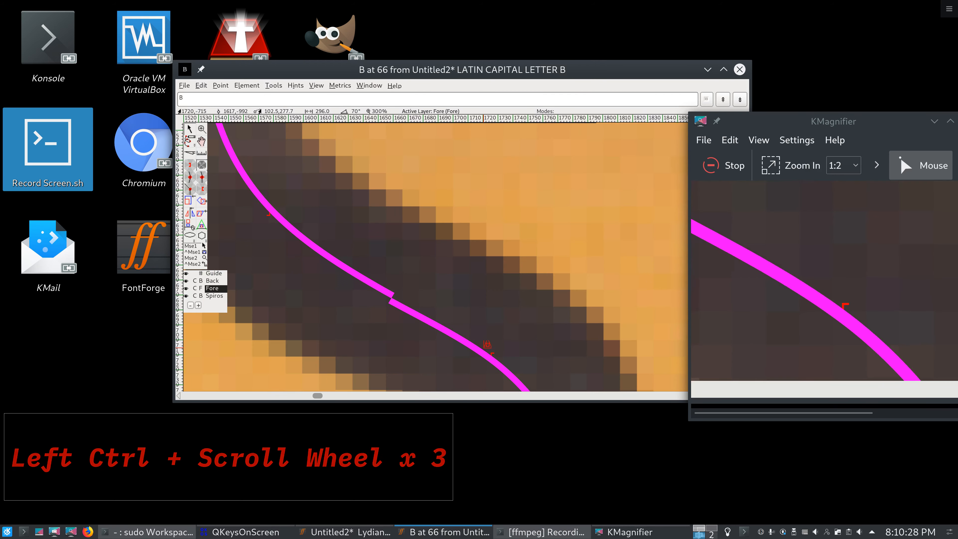
{"action": "scroll", "coordinate": [331, 253], "scroll_direction": "down", "scroll_amount": 3, "text": "ctrl"}
{"action": "scroll", "coordinate": [484, 351], "scroll_direction": "up", "scroll_amount": 3}
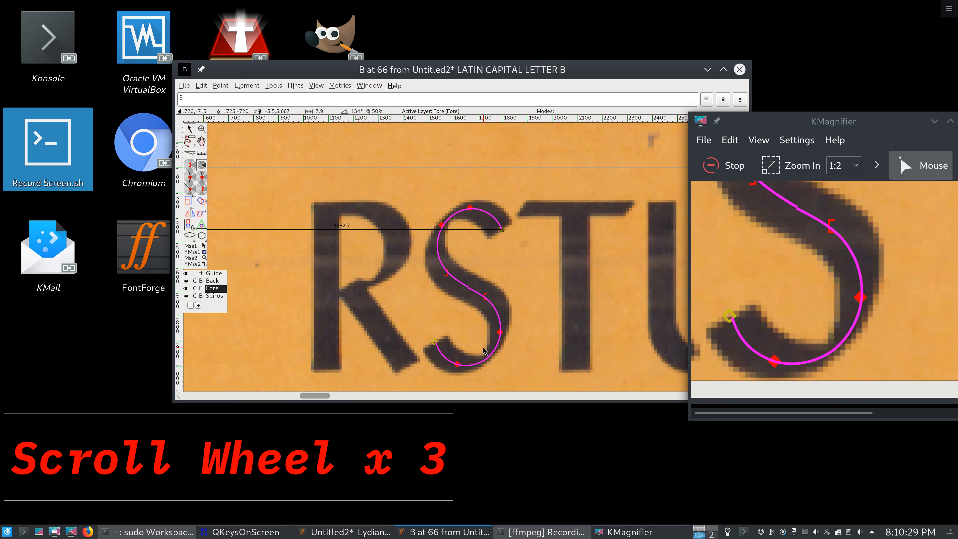
{"action": "left_click", "coordinate": [451, 278]}
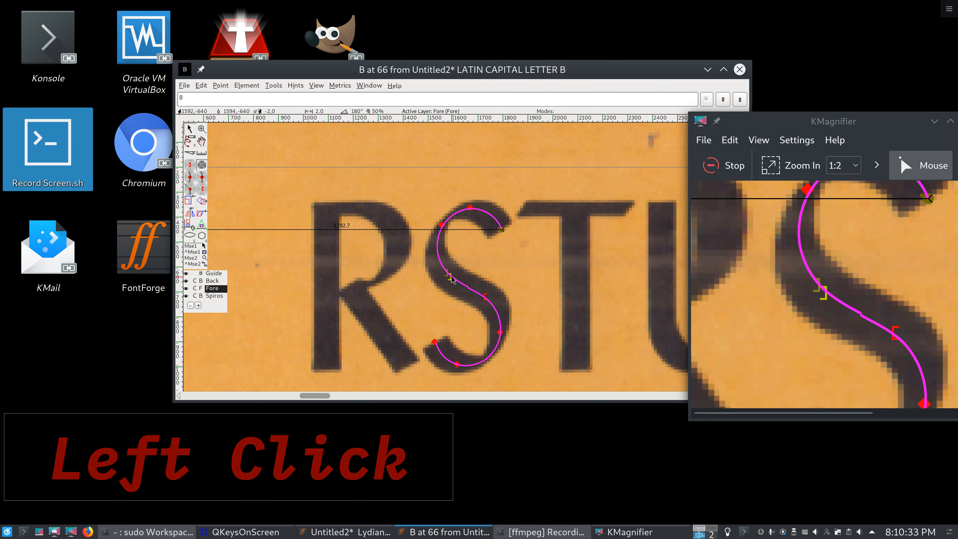
Step: Copy the S's whole spiro centreline into the Spiros layer and return to the Fore layer
{"action": "triple_click", "coordinate": [452, 279]}
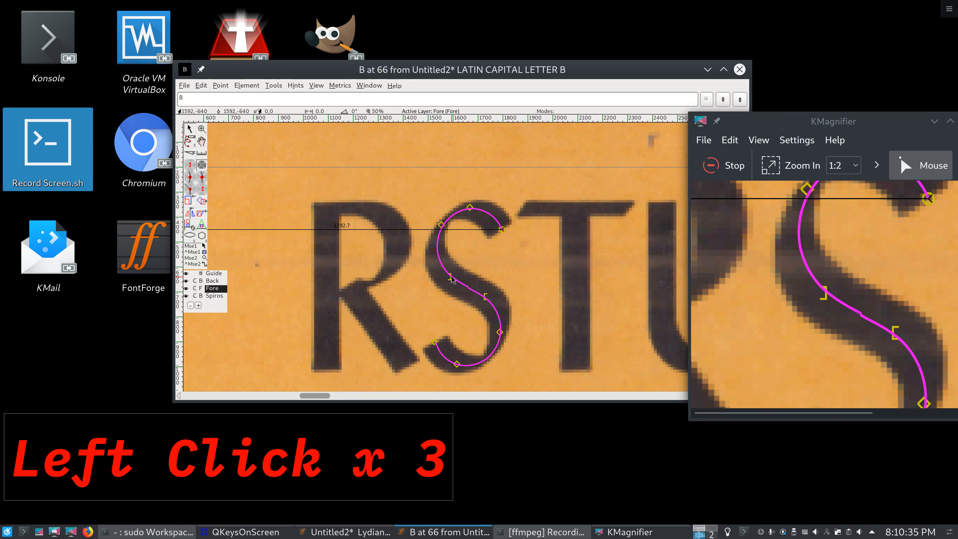
{"action": "key", "text": "ctrl+c"}
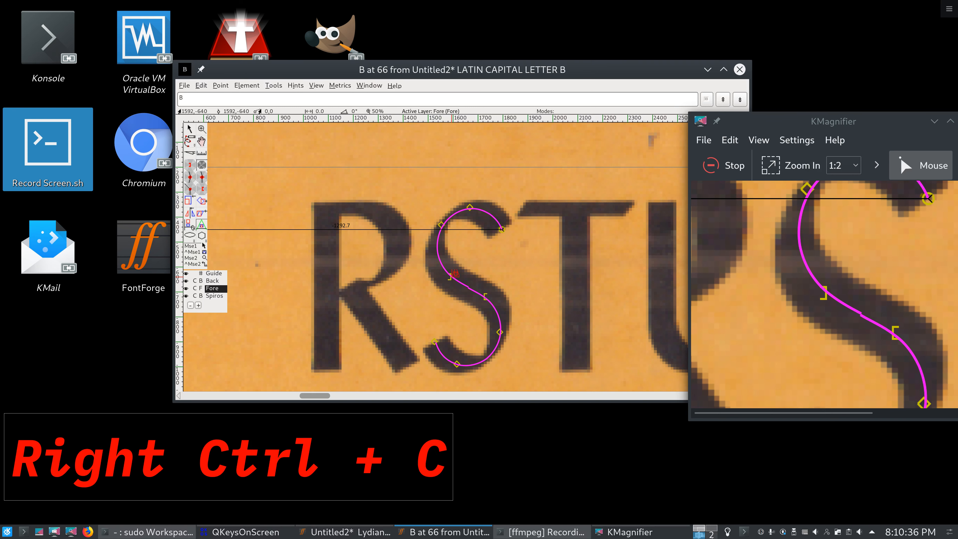
{"action": "left_click", "coordinate": [215, 296]}
{"action": "key", "text": "ctrl+v"}
{"action": "left_click", "coordinate": [213, 289]}
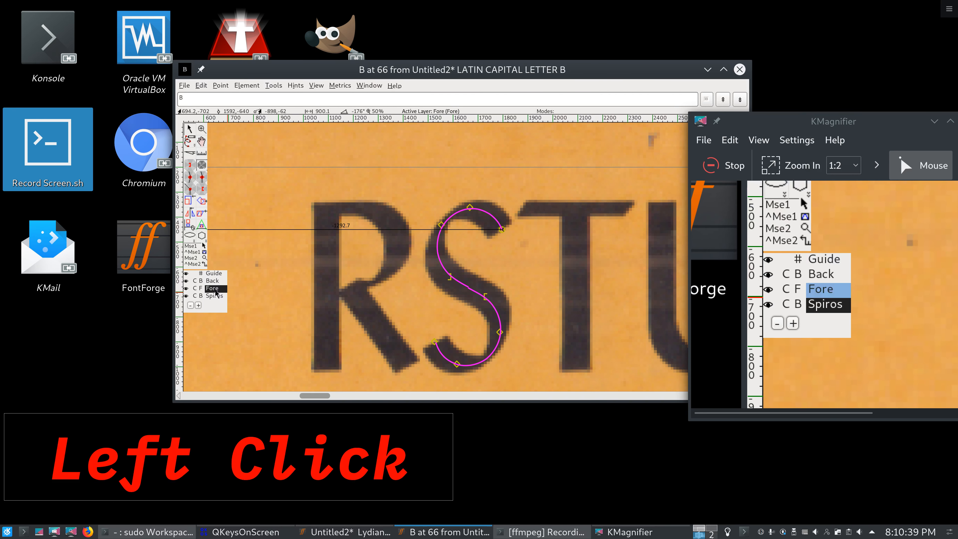
Step: Expand the S's centreline with a 120-wide, 10-high calligraphic nib, trying 25° before settling on 45°, and save the font
{"action": "key", "text": "ctrl+shift+e"}
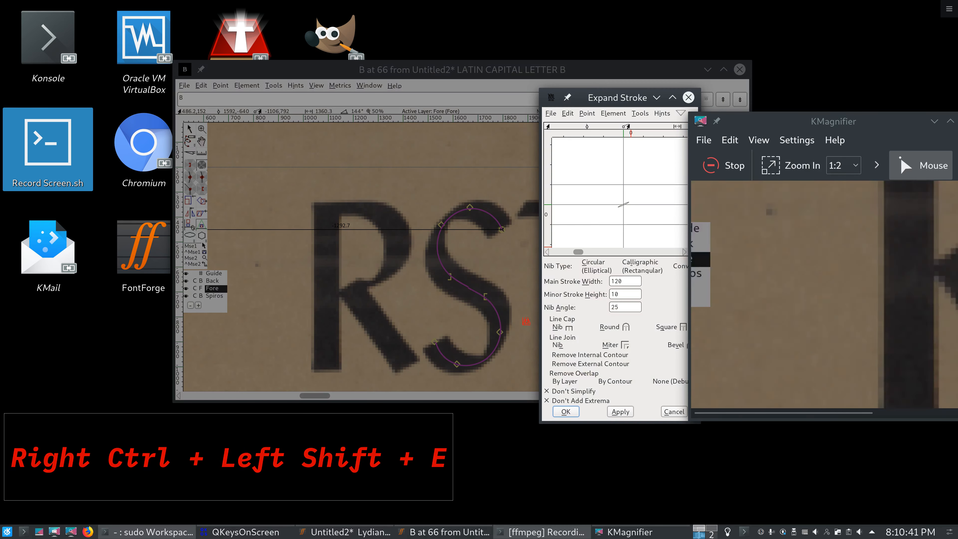
{"action": "left_click", "coordinate": [618, 412]}
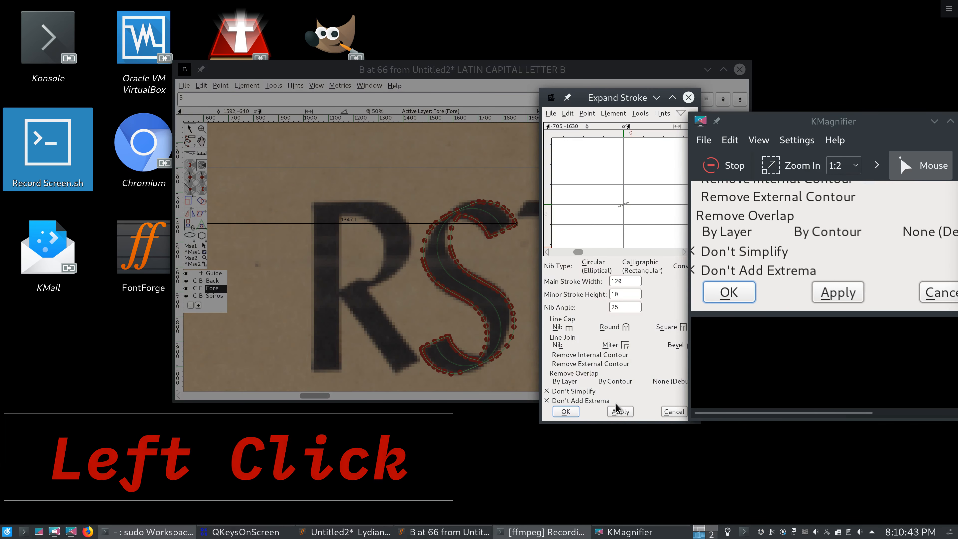
{"action": "double_click", "coordinate": [611, 309]}
{"action": "type", "text": "4"}
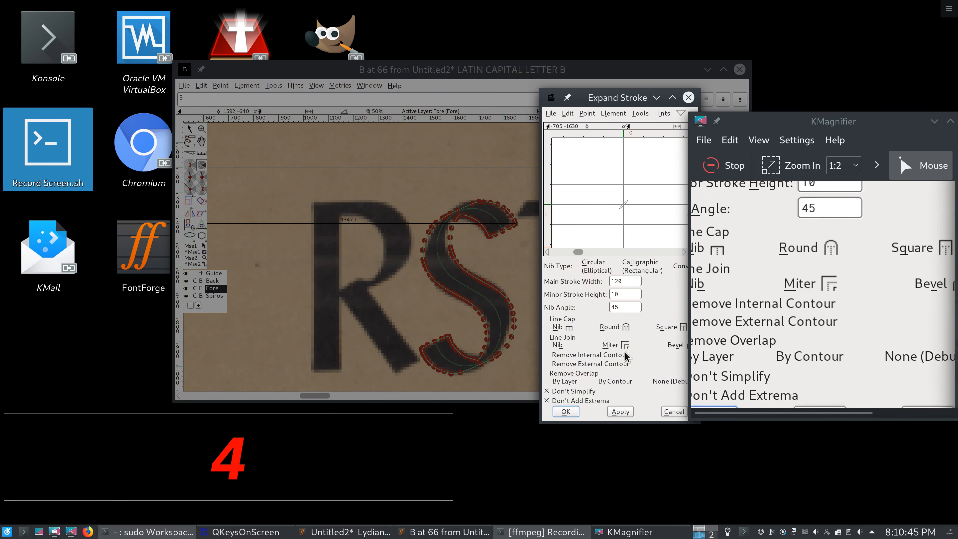
{"action": "left_click", "coordinate": [628, 412]}
{"action": "left_click", "coordinate": [566, 411]}
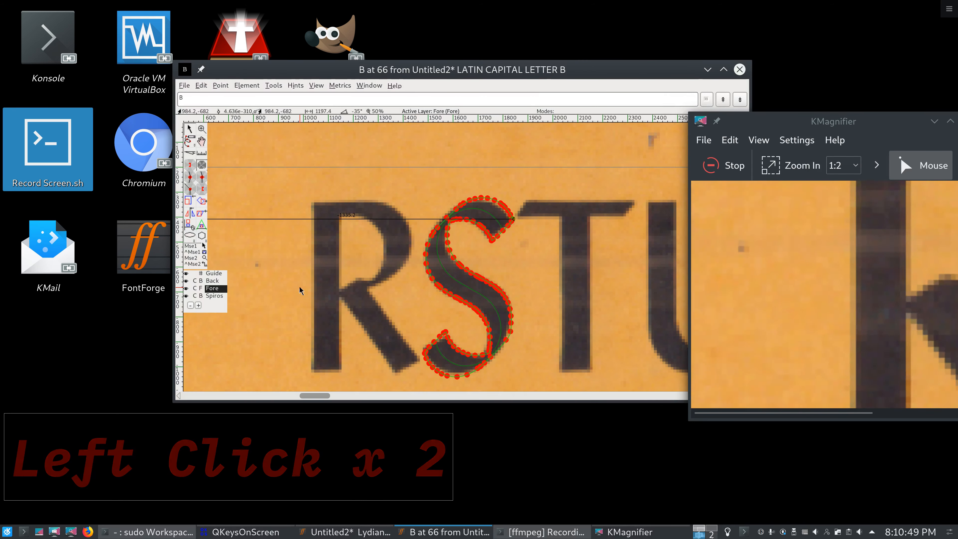
{"action": "key", "text": "ctrl+s"}
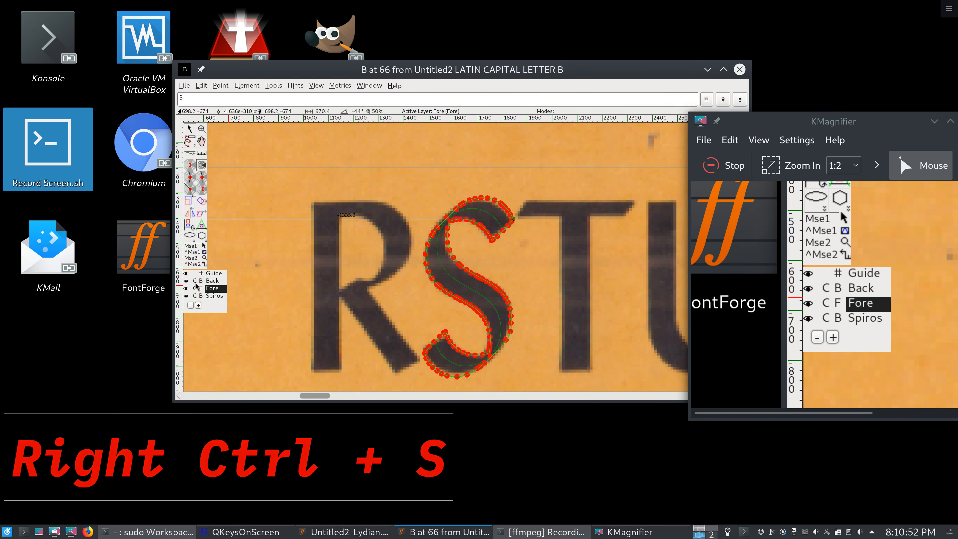
Step: Hide the Back layer and examine the S's expanded outline along its spine and lower bowl, comparing points with the filled preview
{"action": "left_click", "coordinate": [185, 281]}
{"action": "key", "text": "grave"}
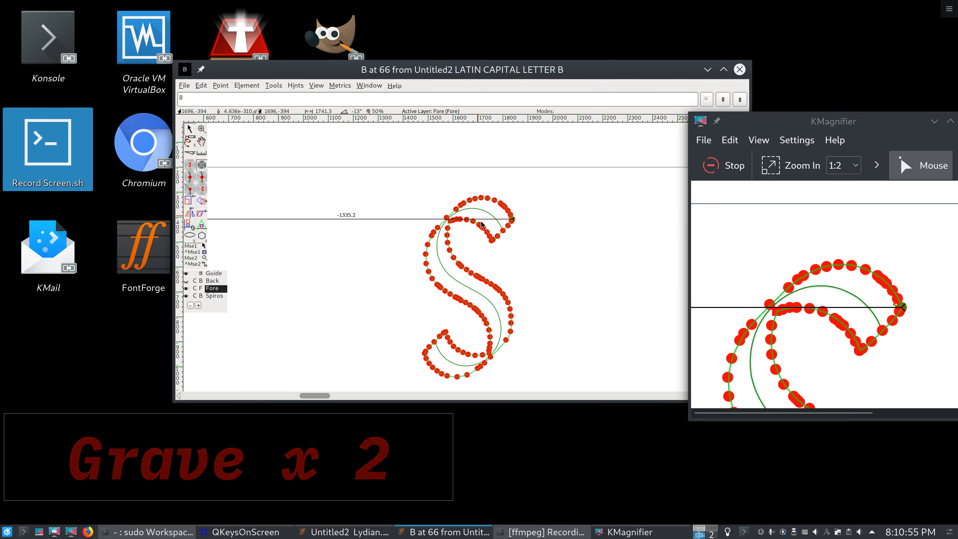
{"action": "scroll", "coordinate": [486, 225], "scroll_direction": "up", "scroll_amount": 2, "text": "ctrl"}
{"action": "key", "text": "grave"}
{"action": "scroll", "coordinate": [482, 225], "scroll_direction": "down", "scroll_amount": 14}
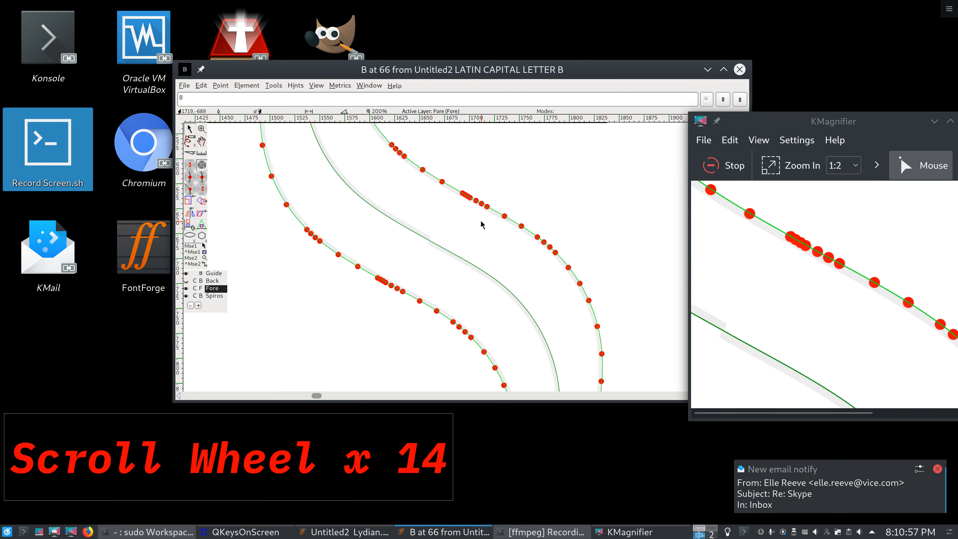
{"action": "key", "text": "grave"}
{"action": "scroll", "coordinate": [482, 222], "scroll_direction": "down", "scroll_amount": 5}
{"action": "key", "text": "grave"}
{"action": "key", "text": "grave"}
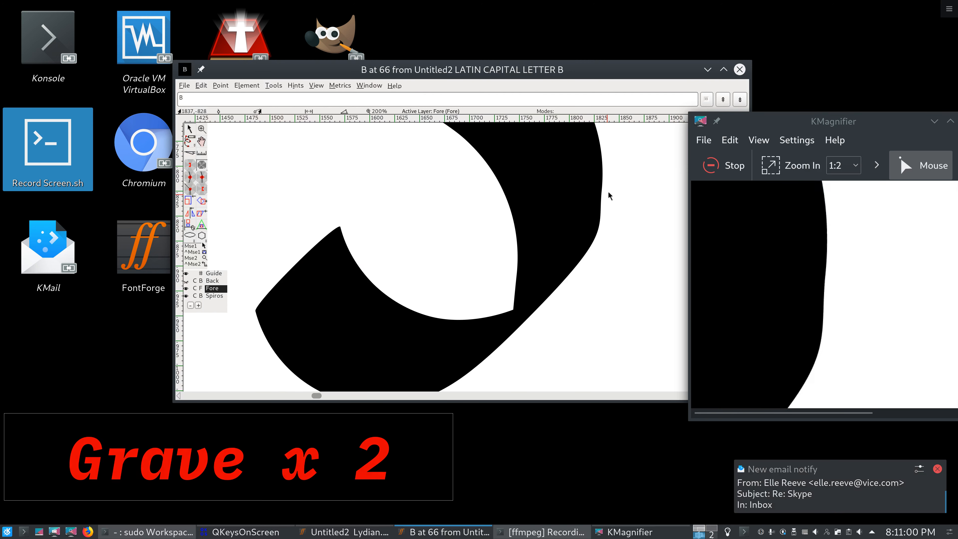
{"action": "key", "text": "grave"}
{"action": "key", "text": "grave"}
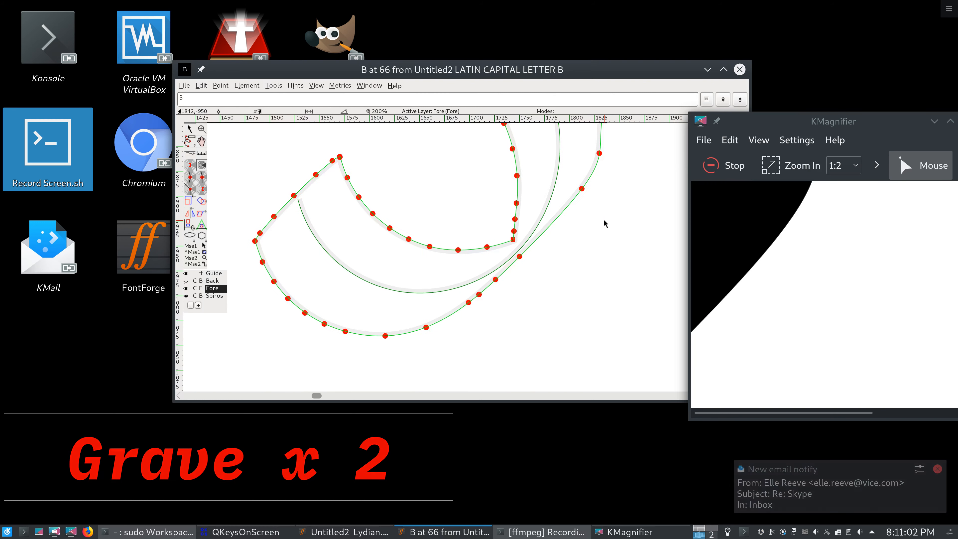
{"action": "scroll", "coordinate": [603, 219], "scroll_direction": "up", "scroll_amount": 6}
{"action": "scroll", "coordinate": [604, 218], "scroll_direction": "down", "scroll_amount": 1, "text": "ctrl"}
{"action": "scroll", "coordinate": [606, 217], "scroll_direction": "down", "scroll_amount": 3, "text": "ctrl"}
{"action": "key", "text": "grave"}
{"action": "key", "text": "grave"}
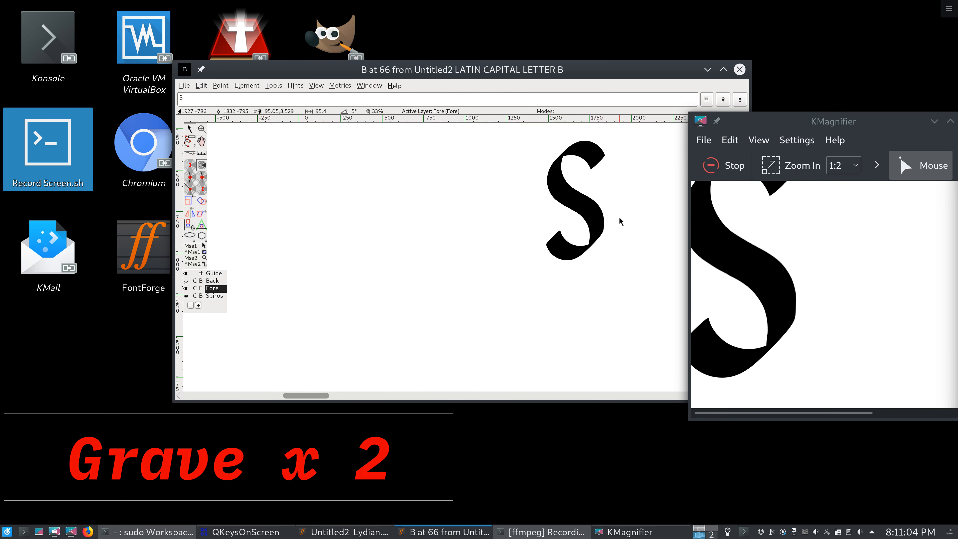
{"action": "scroll", "coordinate": [619, 217], "scroll_direction": "up", "scroll_amount": 4}
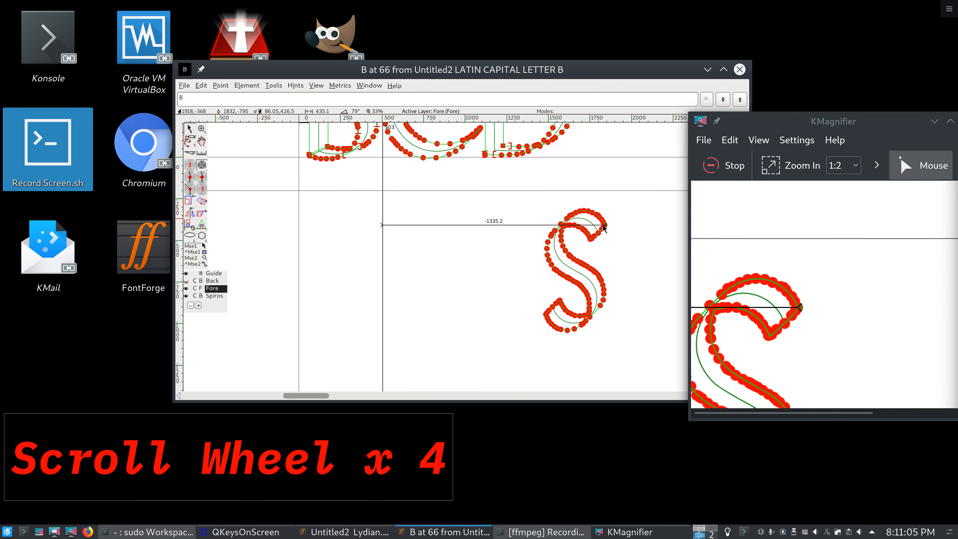
Step: Compare the B, C, D and S with the scan, preview them filled with the Back layer hidden, and show that layer again
{"action": "left_click", "coordinate": [186, 280]}
{"action": "scroll", "coordinate": [370, 318], "scroll_direction": "up", "scroll_amount": 3}
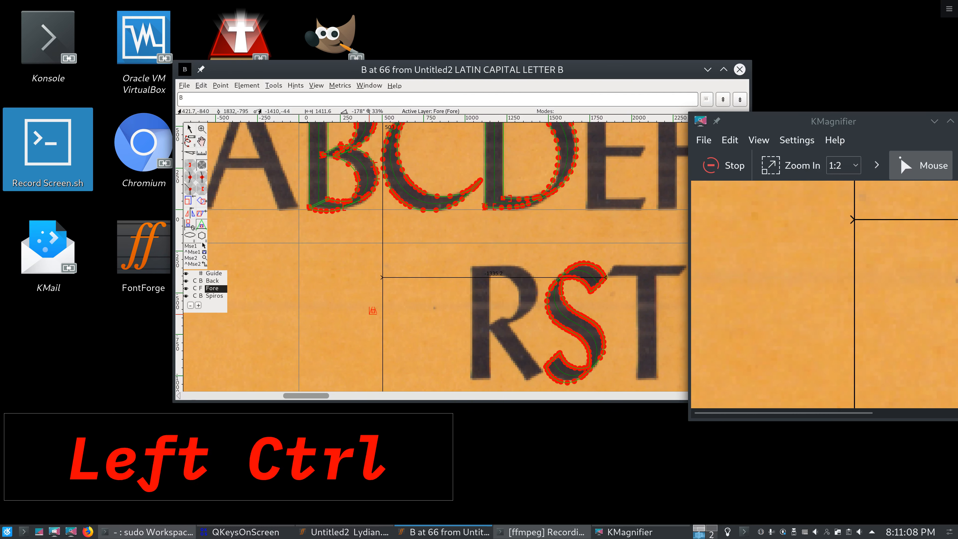
{"action": "scroll", "coordinate": [369, 317], "scroll_direction": "down", "scroll_amount": 1, "text": "ctrl"}
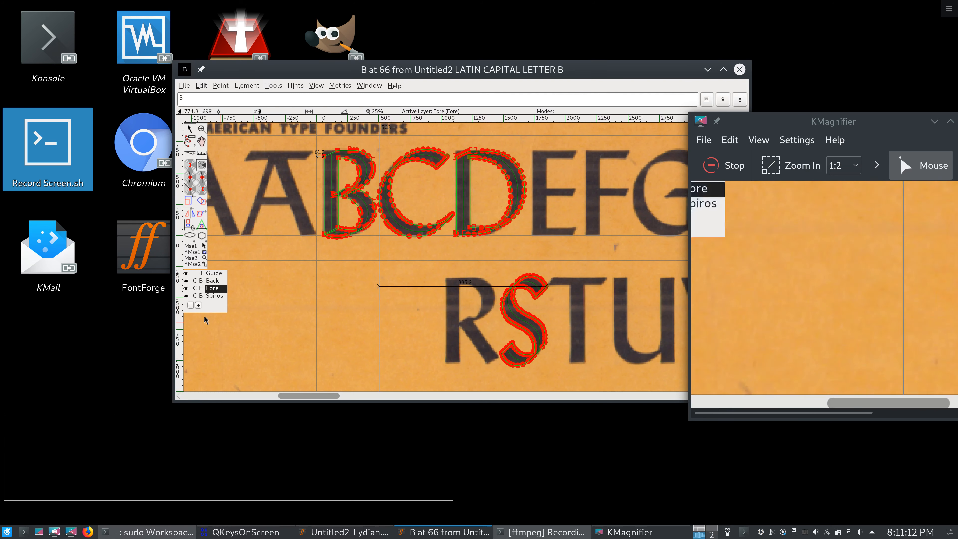
{"action": "left_click", "coordinate": [187, 280]}
{"action": "key", "text": "grave"}
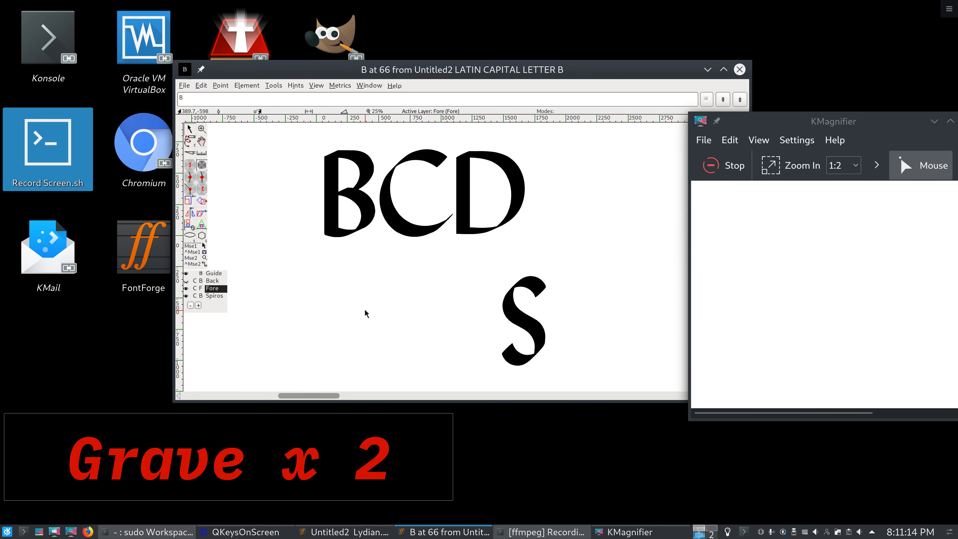
{"action": "left_click", "coordinate": [186, 281]}
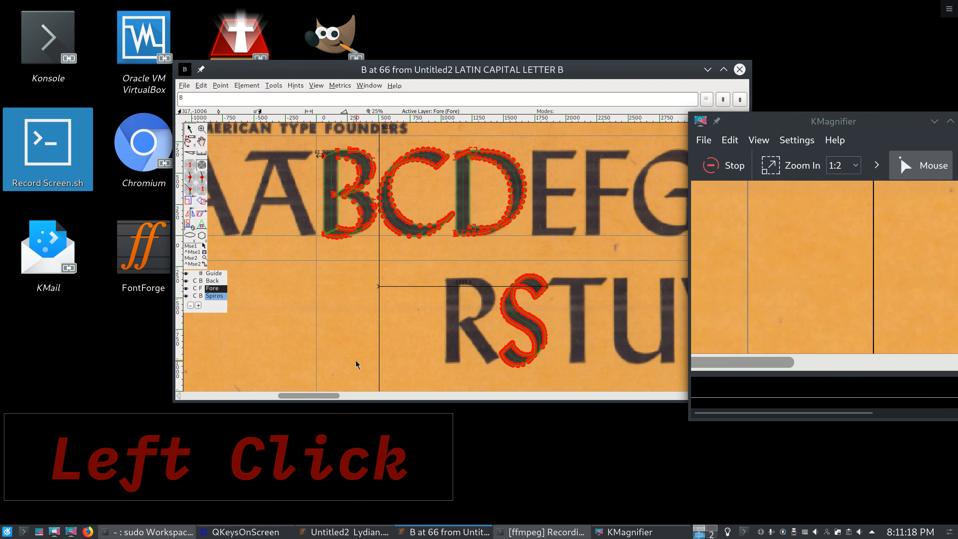
Step: Start the scanned ampersand's centreline with a corner point at its upper terminal and three G2 curve points around the upper bowl
{"action": "left_click_drag", "start_coordinate": [332, 394], "coordinate": [345, 395]}
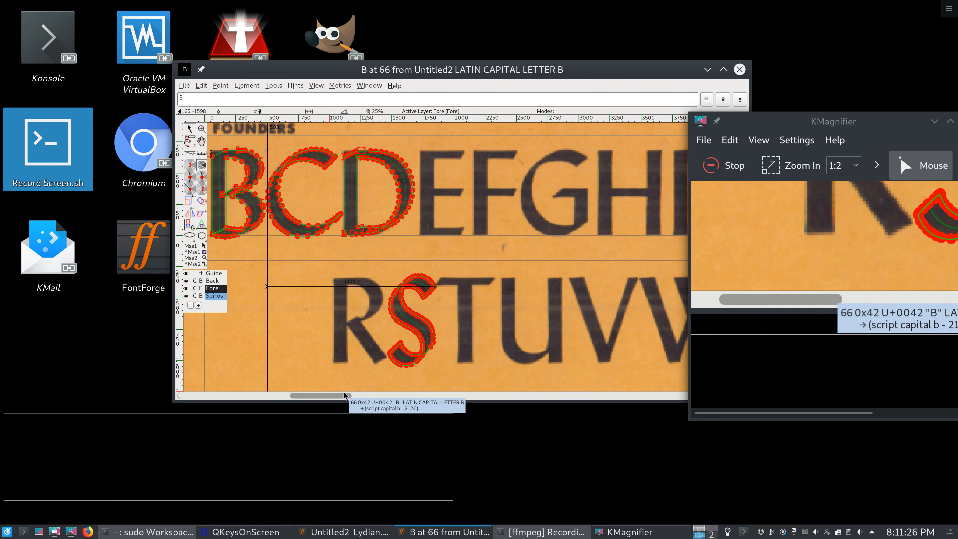
{"action": "left_click_drag", "start_coordinate": [344, 396], "coordinate": [403, 394]}
{"action": "scroll", "coordinate": [413, 372], "scroll_direction": "down", "scroll_amount": 3}
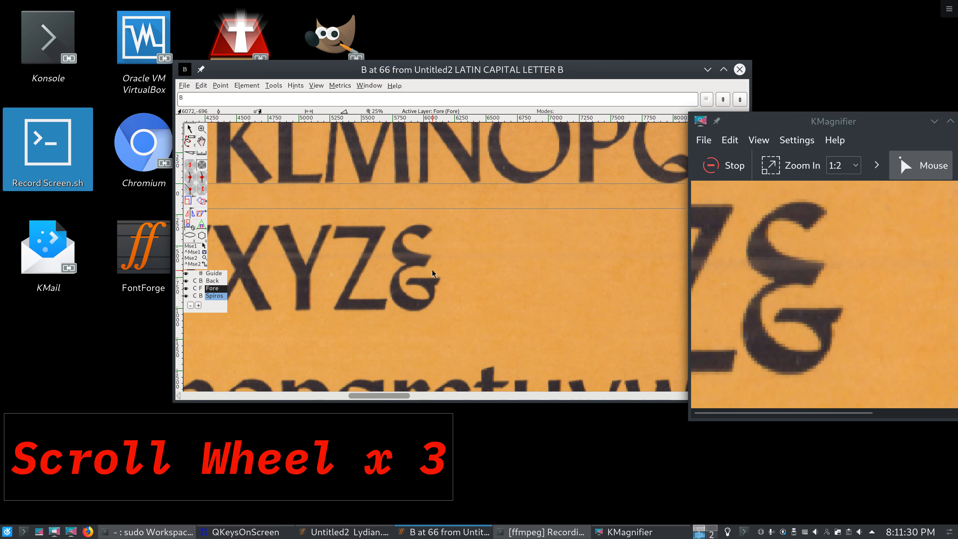
{"action": "scroll", "coordinate": [431, 259], "scroll_direction": "up", "scroll_amount": 1, "text": "ctrl"}
{"action": "scroll", "coordinate": [431, 259], "scroll_direction": "up", "scroll_amount": 1, "text": "ctrl"}
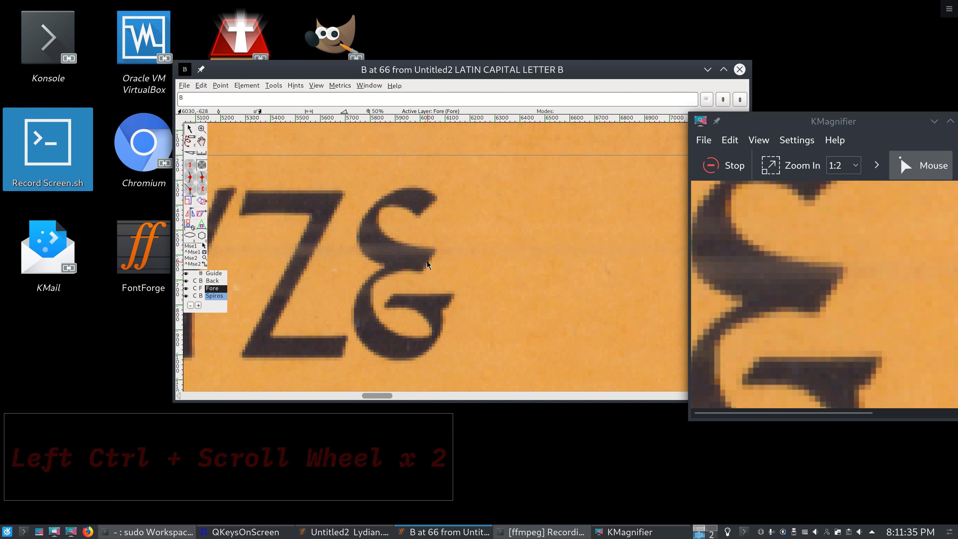
{"action": "scroll", "coordinate": [427, 260], "scroll_direction": "down", "scroll_amount": 1}
{"action": "scroll", "coordinate": [430, 259], "scroll_direction": "up", "scroll_amount": 1, "text": "ctrl"}
{"action": "scroll", "coordinate": [431, 259], "scroll_direction": "down", "scroll_amount": 1, "text": "ctrl"}
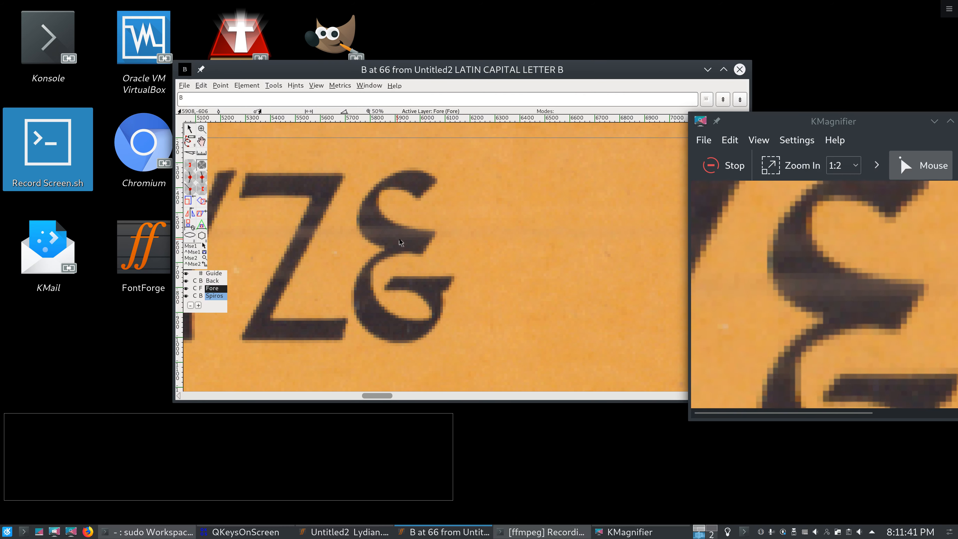
{"action": "scroll", "coordinate": [372, 213], "scroll_direction": "up", "scroll_amount": 1, "text": "ctrl"}
{"action": "scroll", "coordinate": [374, 214], "scroll_direction": "down", "scroll_amount": 1}
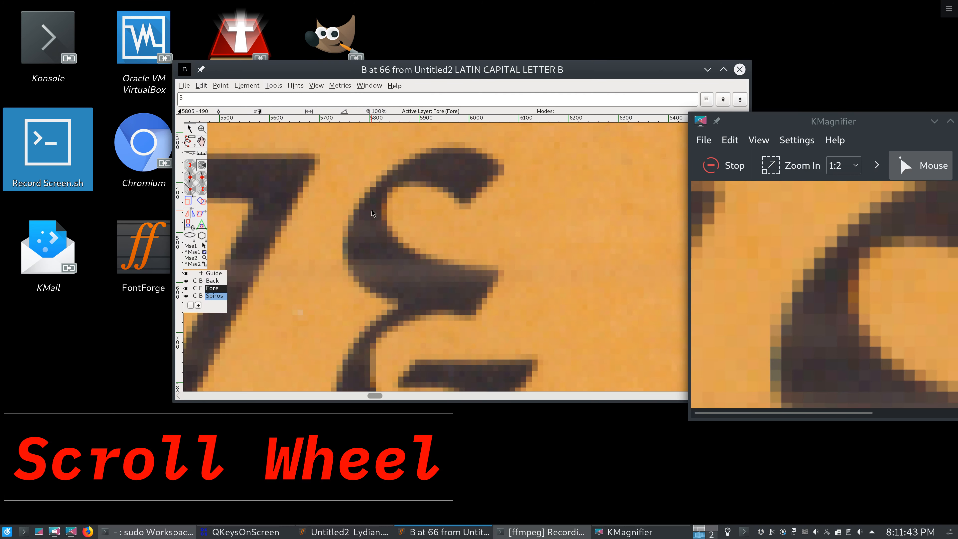
{"action": "left_click", "coordinate": [190, 189]}
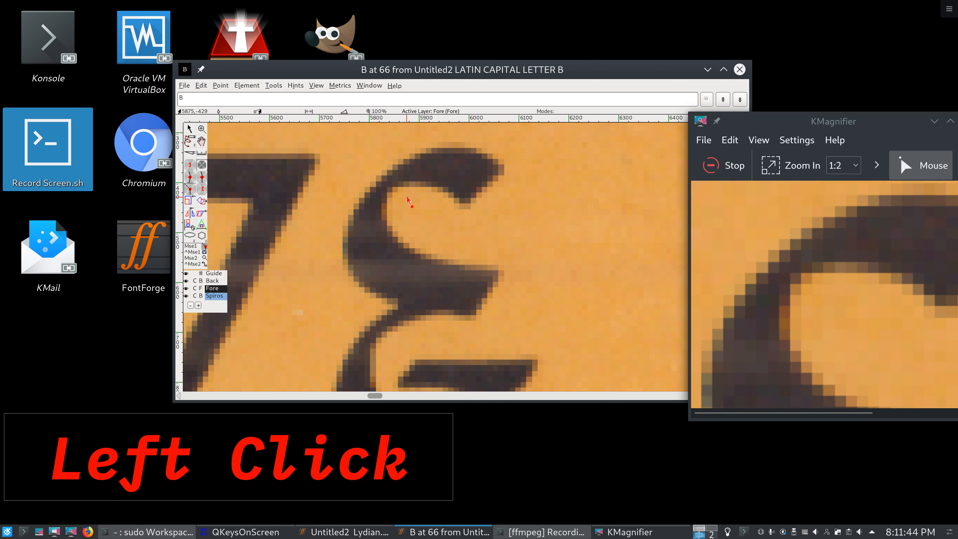
{"action": "left_click", "coordinate": [487, 186]}
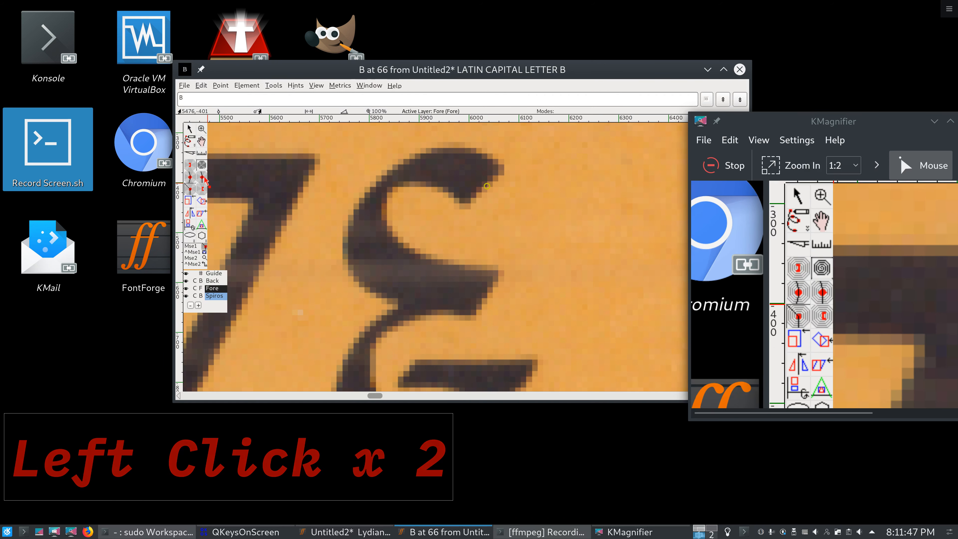
{"action": "left_click", "coordinate": [202, 176]}
{"action": "left_click", "coordinate": [437, 161]}
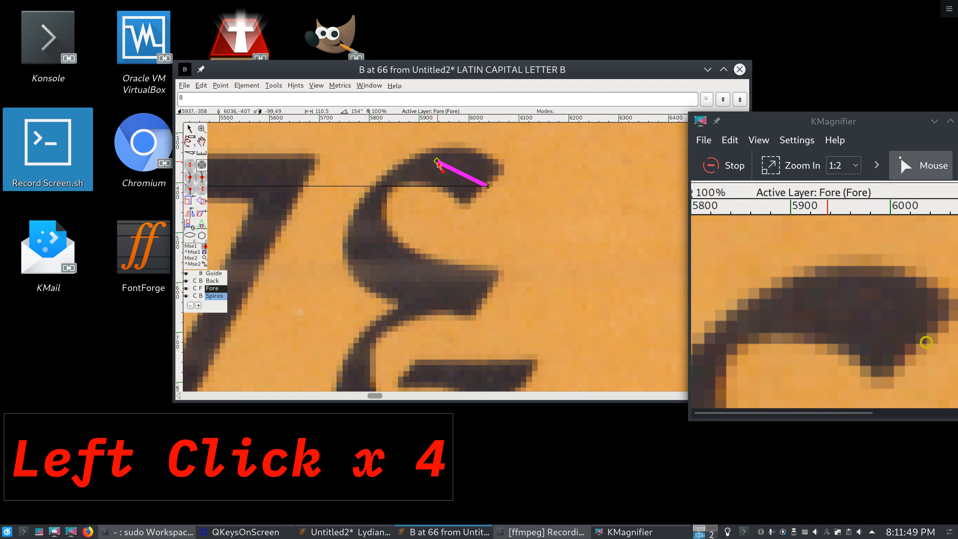
{"action": "left_click", "coordinate": [384, 184]}
{"action": "left_click", "coordinate": [366, 249]}
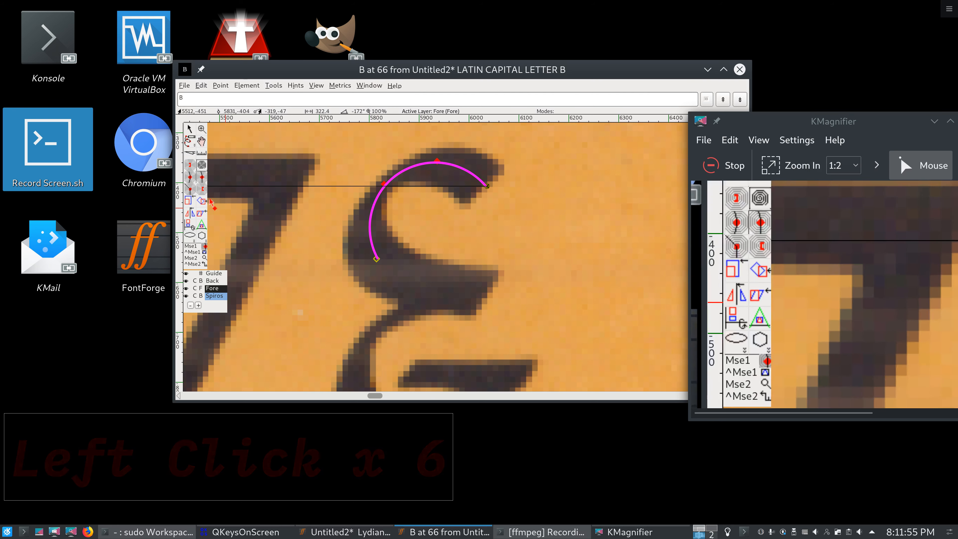
Step: Extend the ampersand's centreline with a constraint point at about (5922, -608) and a corner point at the middle arm's end
{"action": "left_click", "coordinate": [202, 189]}
{"action": "left_click", "coordinate": [431, 282]}
{"action": "left_click_drag", "start_coordinate": [432, 281], "coordinate": [431, 287]}
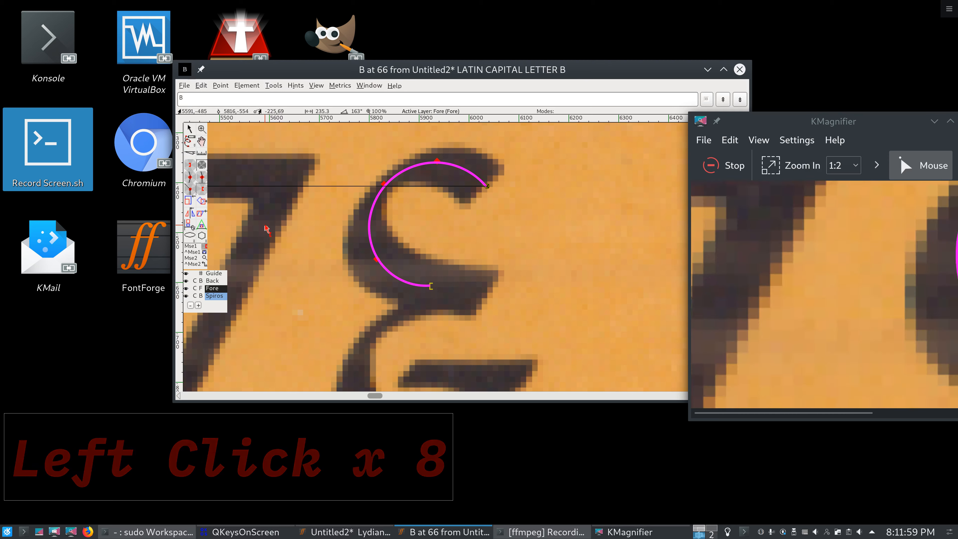
{"action": "left_click", "coordinate": [190, 189]}
{"action": "left_click", "coordinate": [487, 294]}
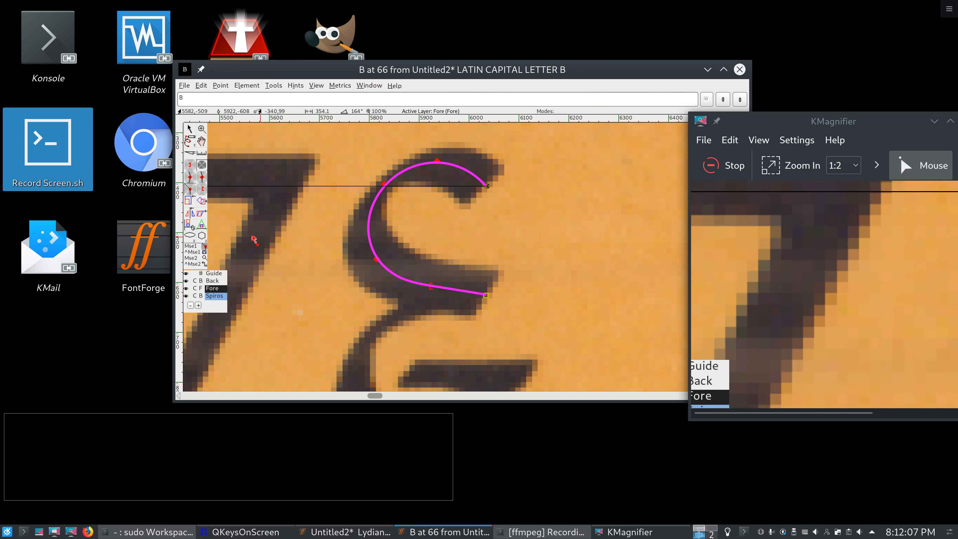
Step: Draw a test circle with a radius of about 94 units beside the ampersand and delete it
{"action": "left_click", "coordinate": [190, 235]}
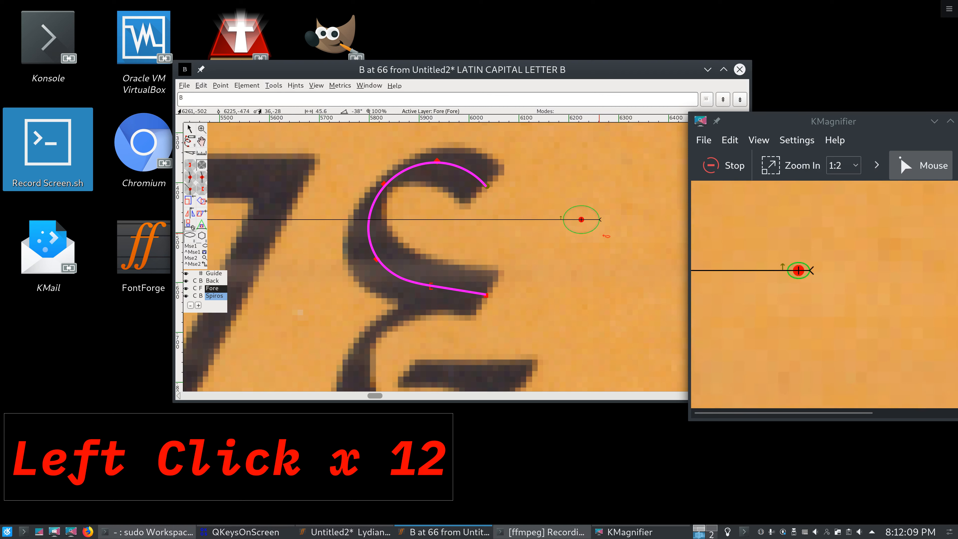
{"action": "left_click_drag", "start_coordinate": [621, 260], "coordinate": [631, 267]}
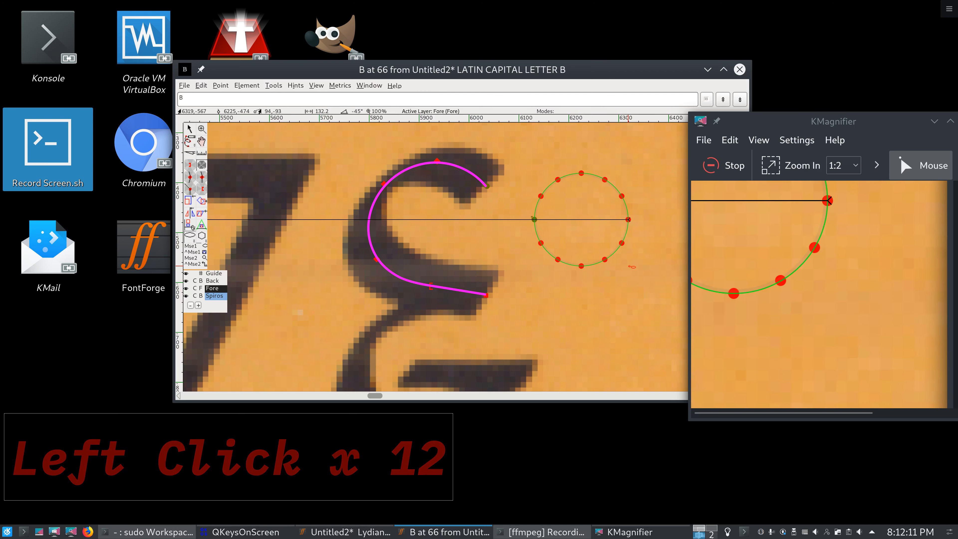
{"action": "left_click", "coordinate": [190, 129]}
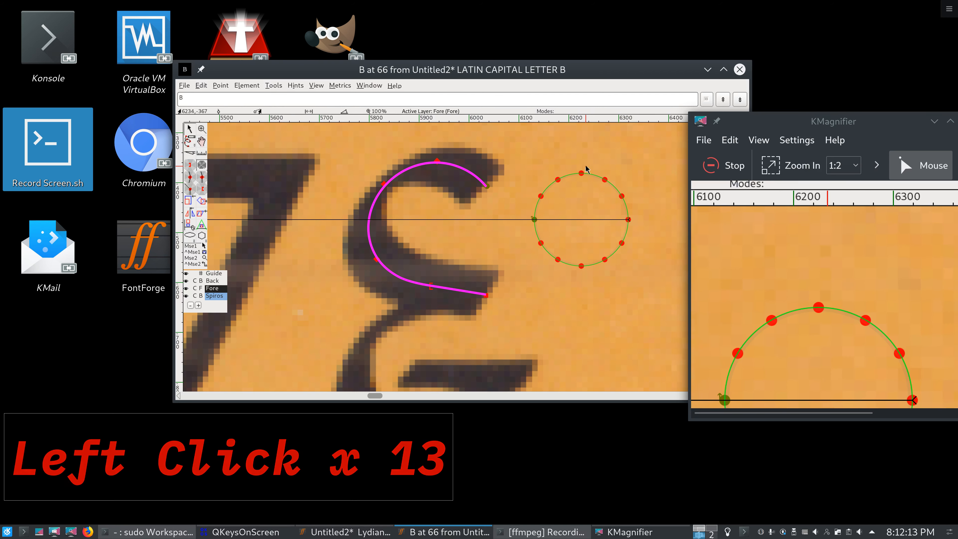
{"action": "key", "text": "BackSpace"}
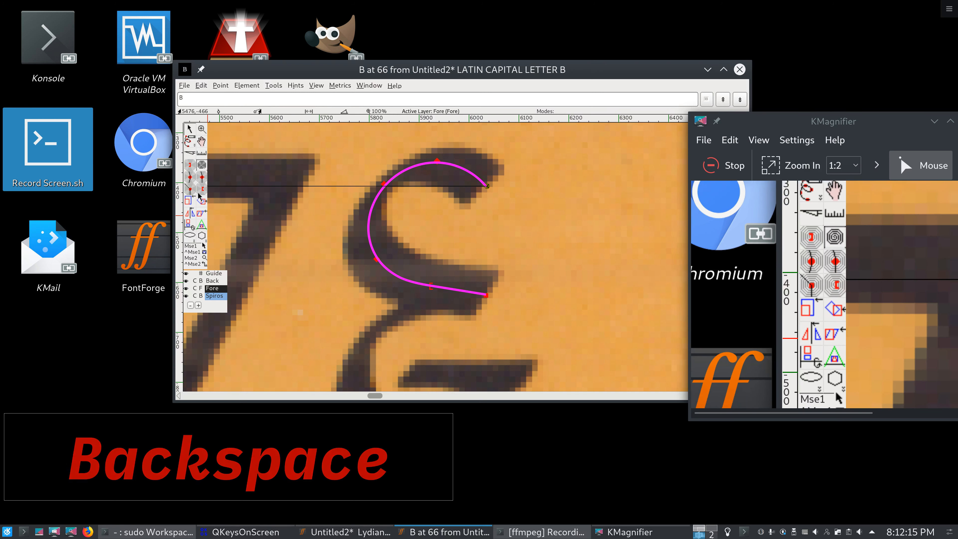
Step: Draw a closed, roughly circular loop about 190 units wide beside the ampersand from six spiro curve points
{"action": "left_click", "coordinate": [199, 193]}
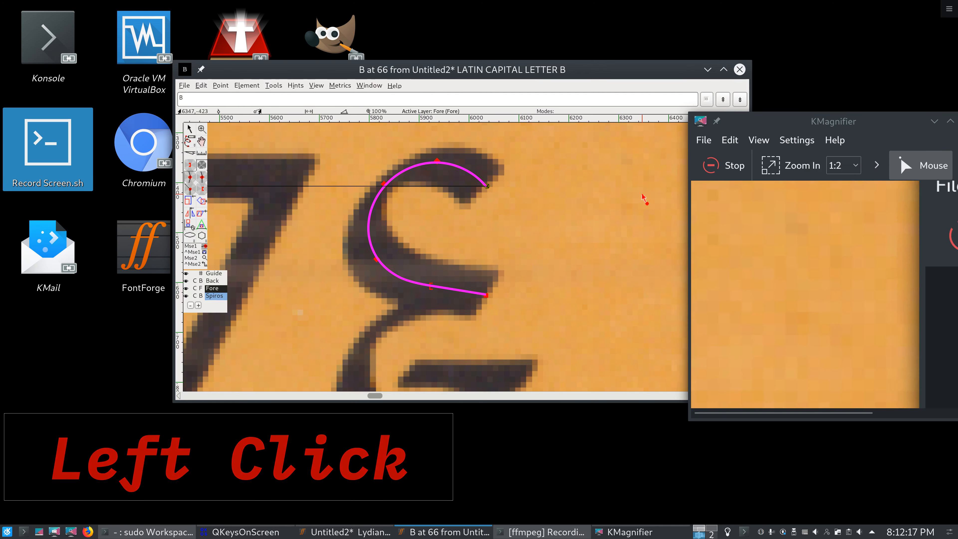
{"action": "left_click", "coordinate": [643, 194]}
{"action": "left_click", "coordinate": [599, 161]}
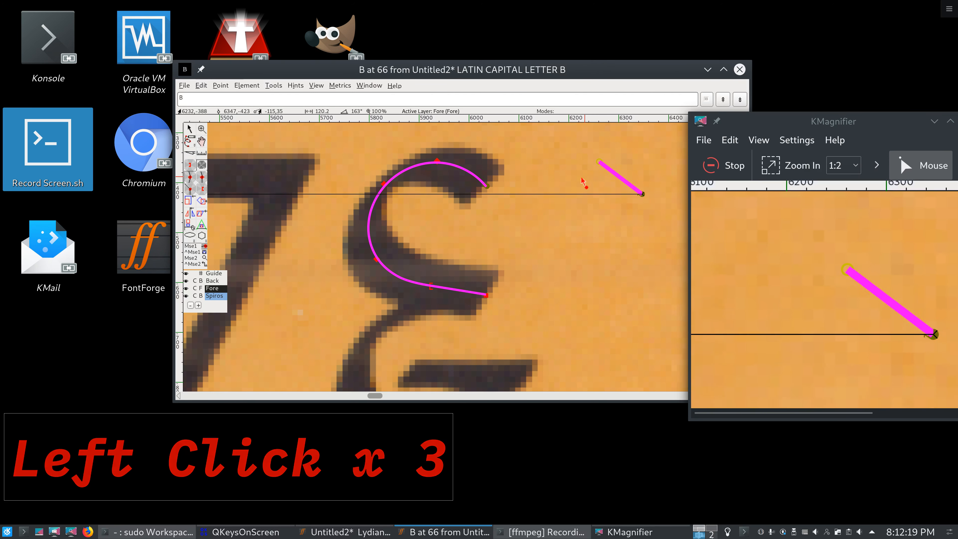
{"action": "left_click", "coordinate": [561, 188]}
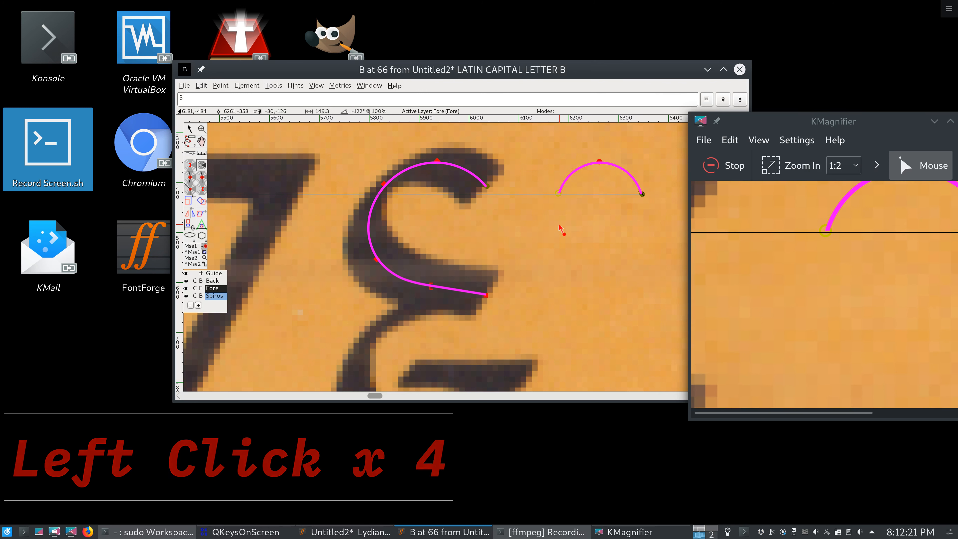
{"action": "left_click", "coordinate": [571, 249]}
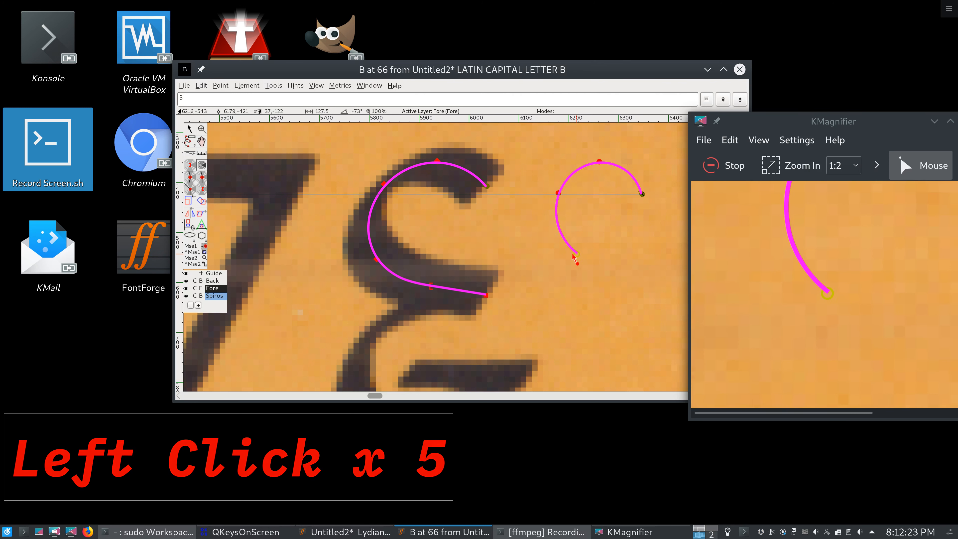
{"action": "left_click", "coordinate": [599, 256]}
{"action": "left_click", "coordinate": [641, 243]}
{"action": "left_click", "coordinate": [642, 194]}
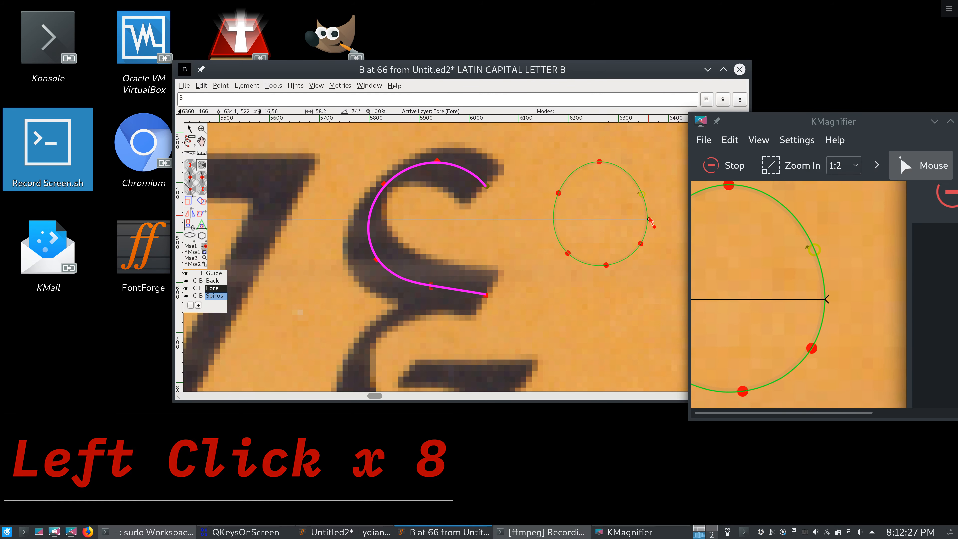
Step: Reshape the test loop beside the ampersand by moving its upper, lower-left and bottom curve points, and delete the whole loop
{"action": "left_click", "coordinate": [190, 129]}
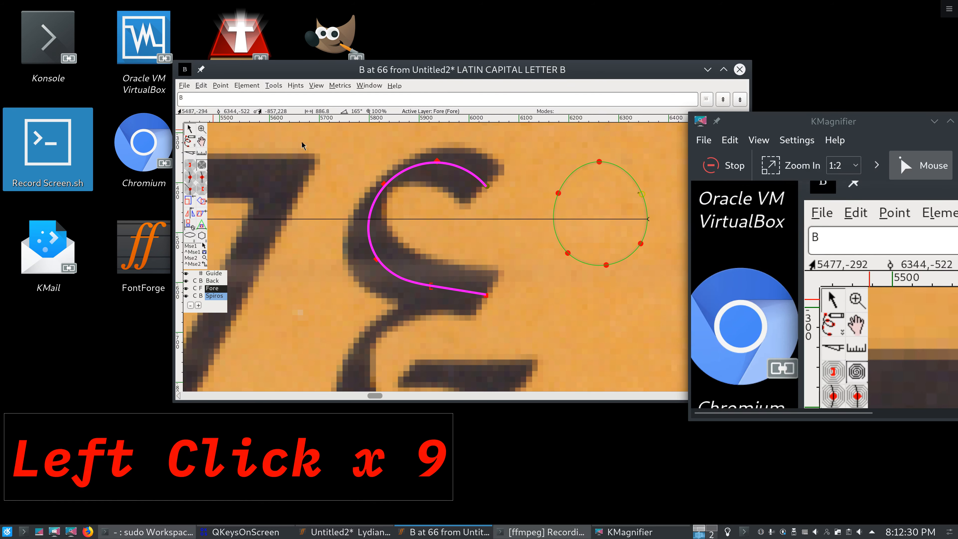
{"action": "left_click_drag", "start_coordinate": [546, 160], "coordinate": [599, 171]}
{"action": "left_click", "coordinate": [622, 188]}
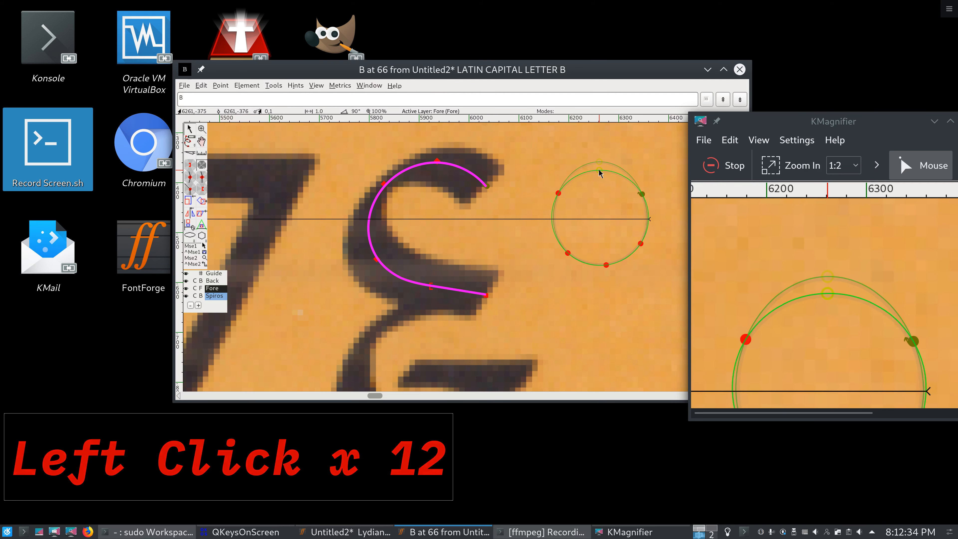
{"action": "left_click", "coordinate": [636, 205]}
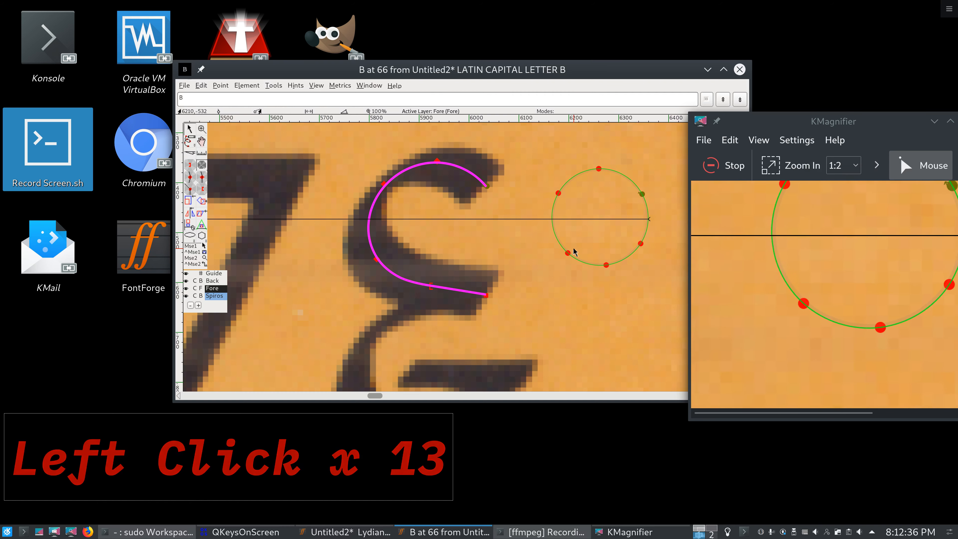
{"action": "left_click_drag", "start_coordinate": [570, 254], "coordinate": [555, 246]}
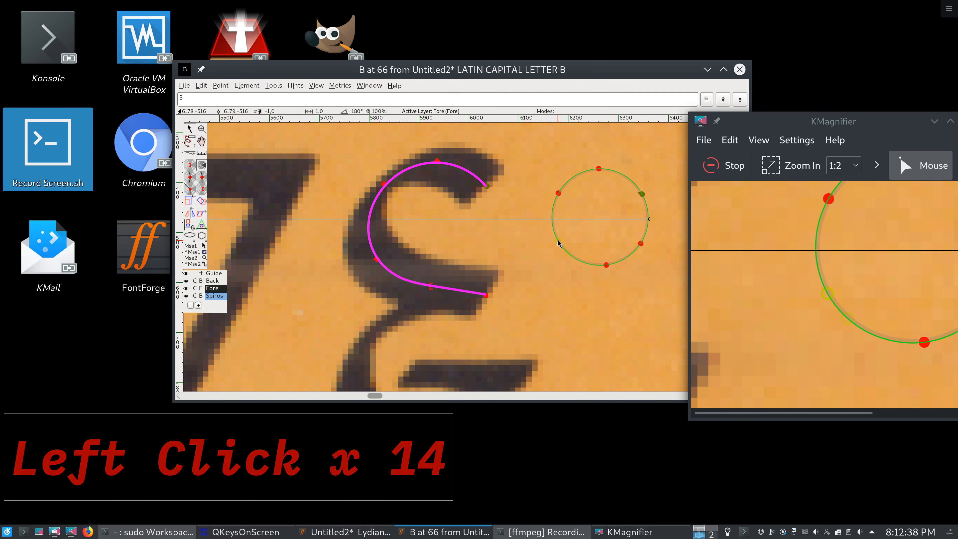
{"action": "left_click", "coordinate": [604, 266]}
{"action": "left_click_drag", "start_coordinate": [601, 266], "coordinate": [604, 281]}
{"action": "left_click", "coordinate": [640, 288]}
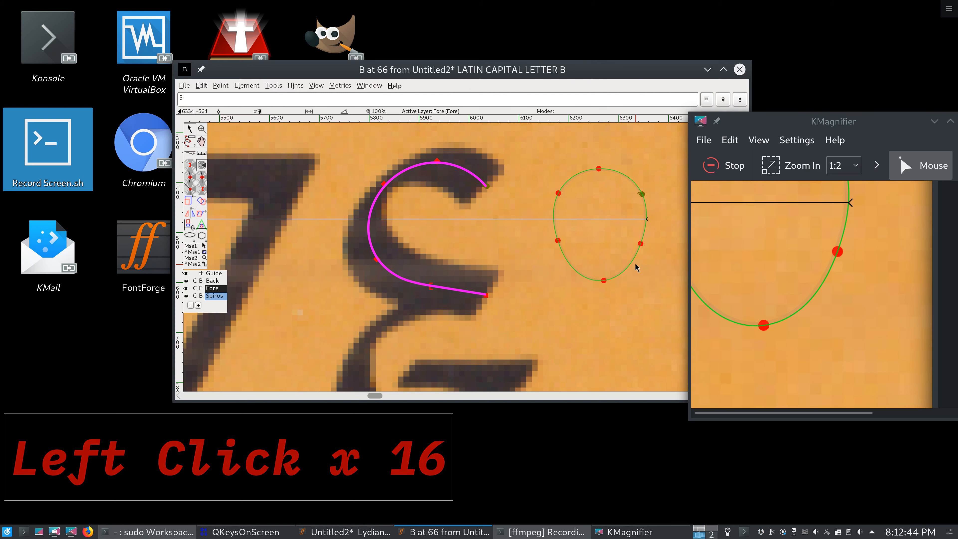
{"action": "left_click", "coordinate": [641, 245]}
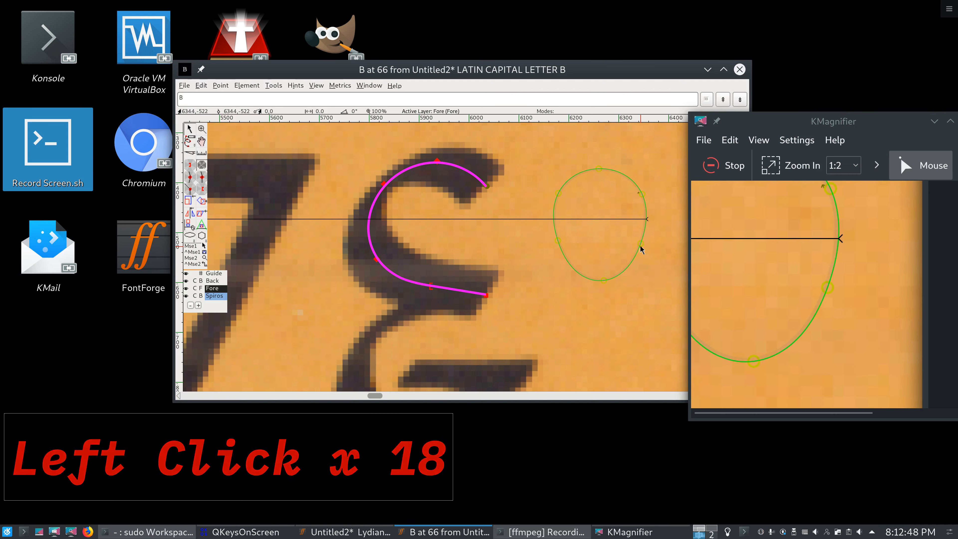
{"action": "key", "text": "BackSpace"}
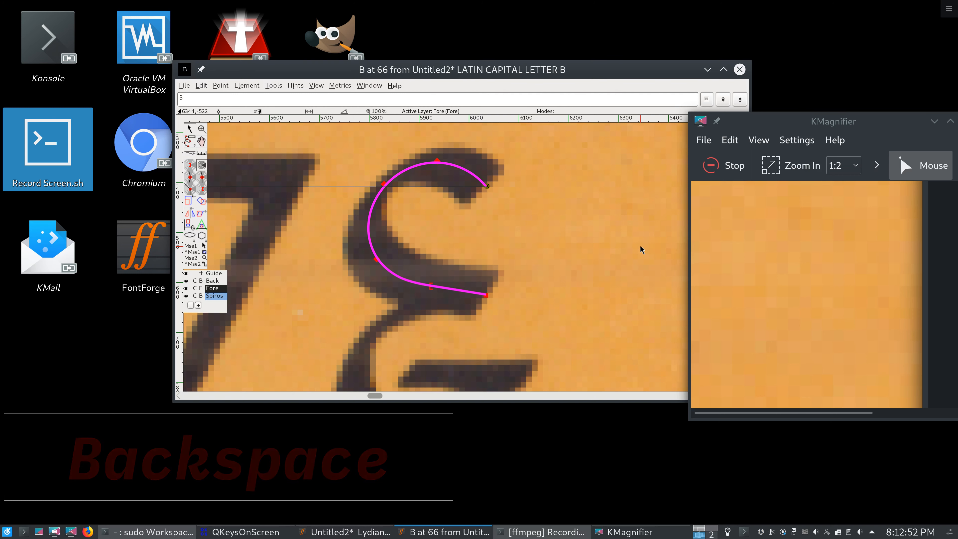
Step: Move the middle arm's constraint point to about (5947, -610) and its end corner point to about (6035, -618)
{"action": "scroll", "coordinate": [640, 247], "scroll_direction": "down", "scroll_amount": 4}
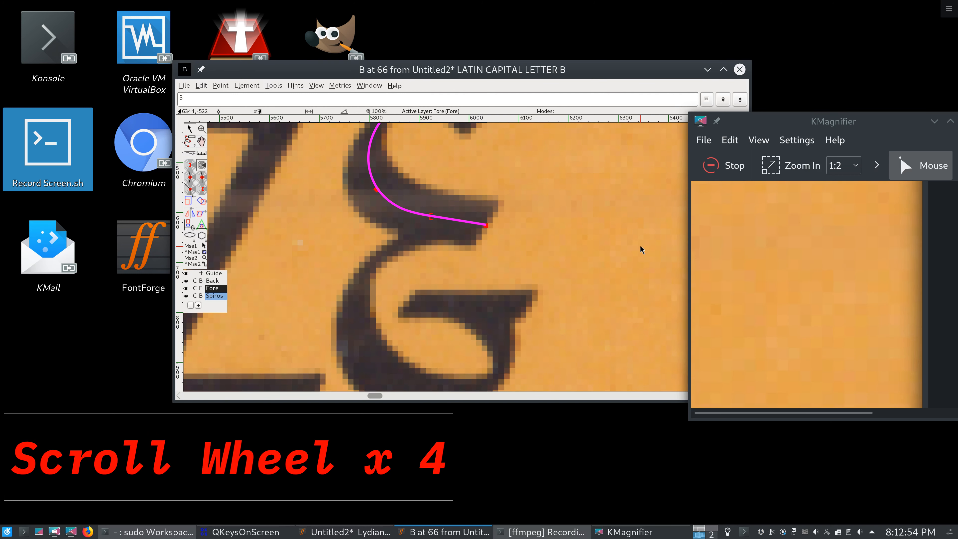
{"action": "scroll", "coordinate": [640, 247], "scroll_direction": "up", "scroll_amount": 3}
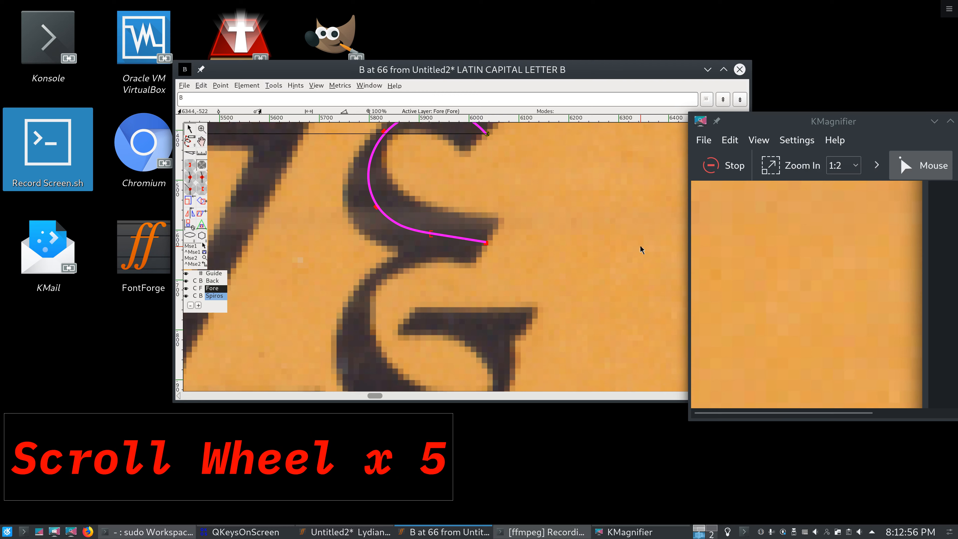
{"action": "left_click_drag", "start_coordinate": [432, 271], "coordinate": [443, 272]}
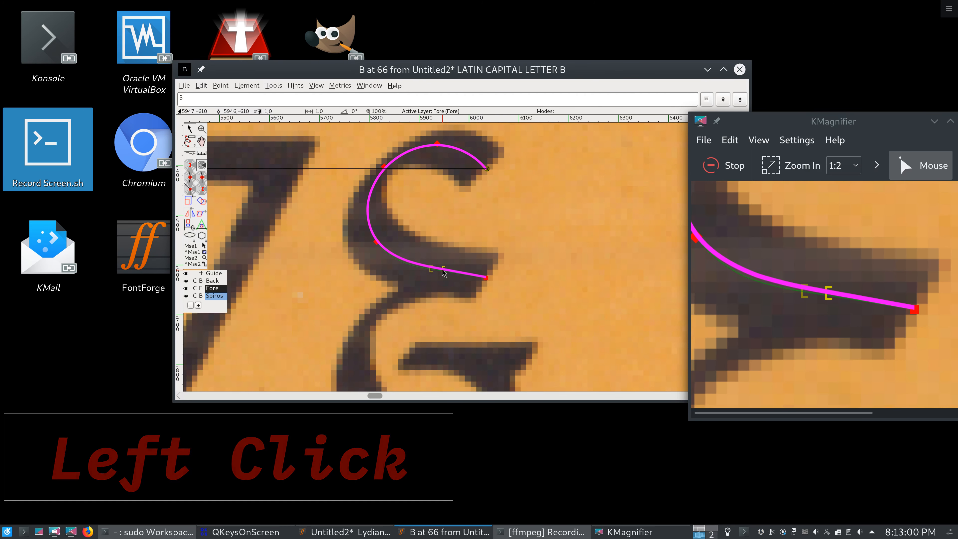
{"action": "scroll", "coordinate": [438, 231], "scroll_direction": "down", "scroll_amount": 2}
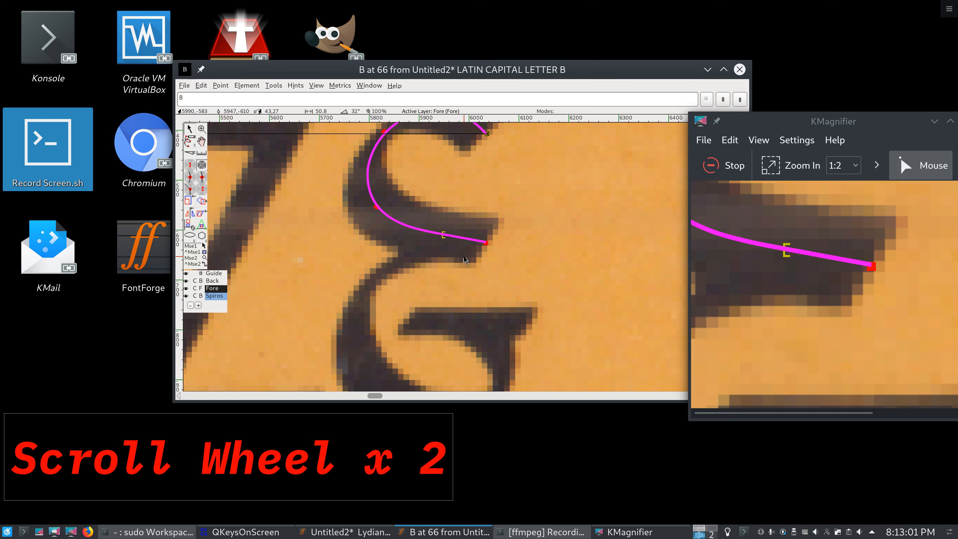
{"action": "left_click", "coordinate": [488, 240]}
{"action": "left_click_drag", "start_coordinate": [487, 240], "coordinate": [486, 243]}
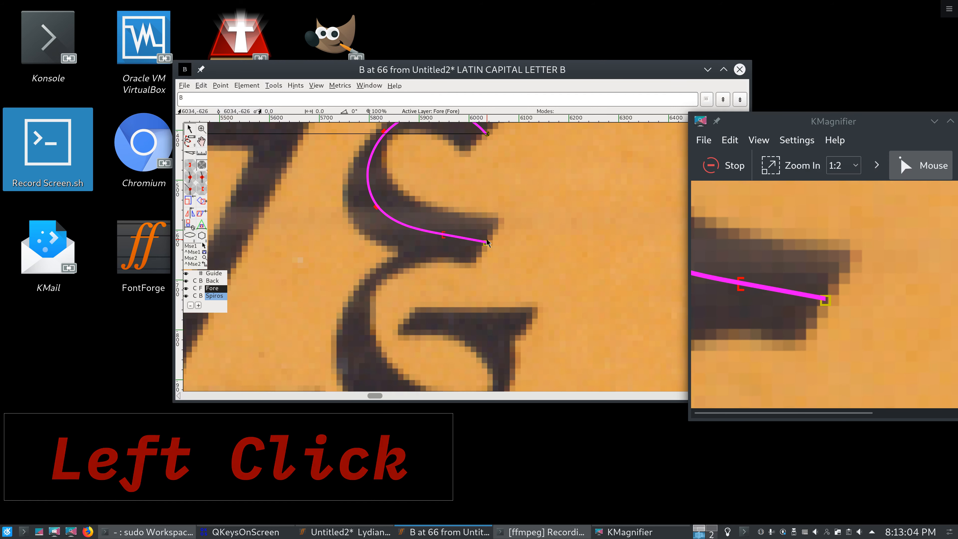
{"action": "triple_click", "coordinate": [497, 244]}
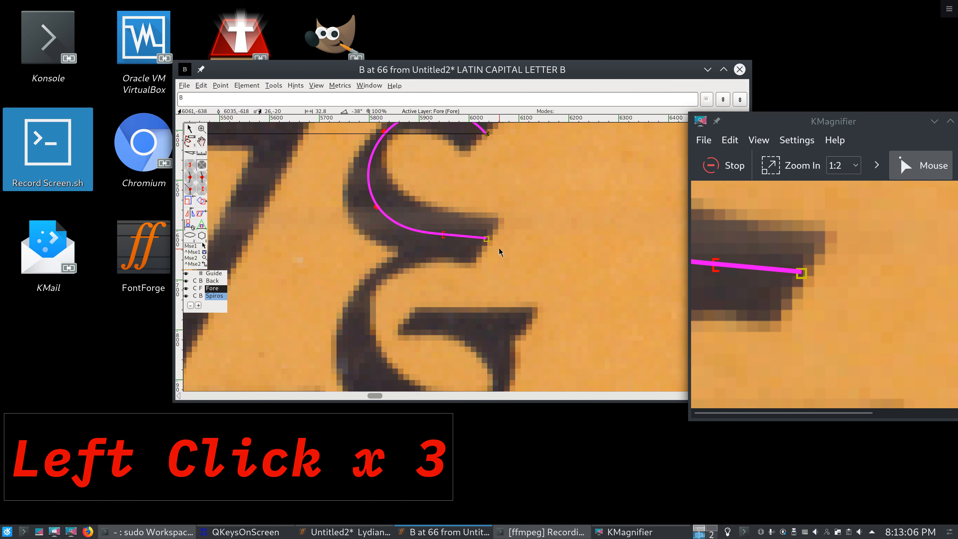
Step: Continue the ampersand's centreline from the middle arm's end with three G2 curve points back along the arm and down the lower bowl's outer side
{"action": "scroll", "coordinate": [498, 248], "scroll_direction": "down", "scroll_amount": 3}
{"action": "scroll", "coordinate": [498, 248], "scroll_direction": "up", "scroll_amount": 6}
{"action": "scroll", "coordinate": [499, 248], "scroll_direction": "down", "scroll_amount": 6}
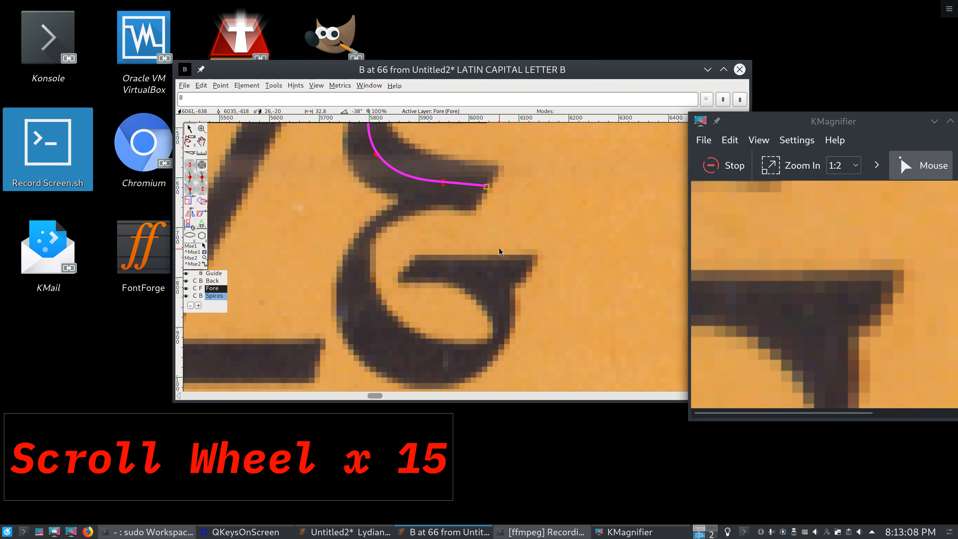
{"action": "scroll", "coordinate": [498, 248], "scroll_direction": "up", "scroll_amount": 1}
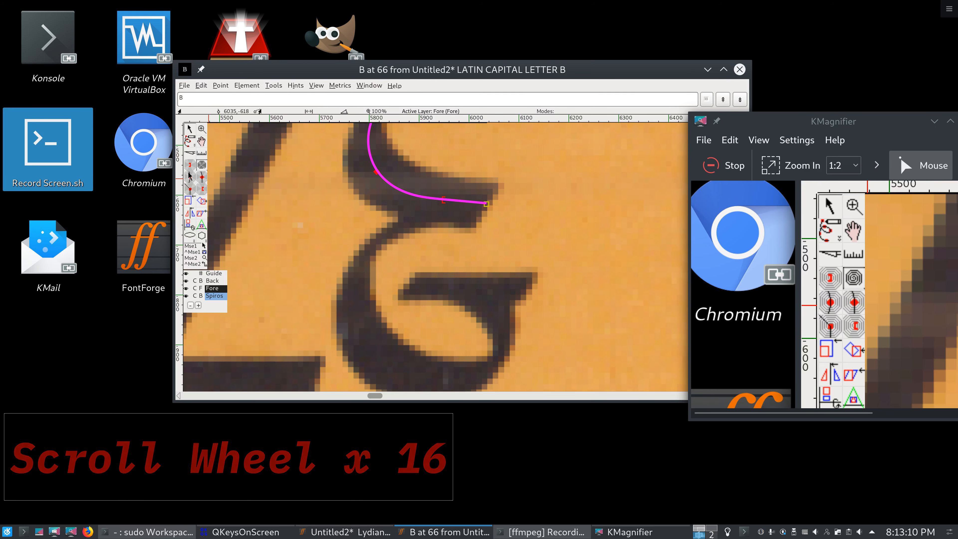
{"action": "left_click", "coordinate": [202, 177]}
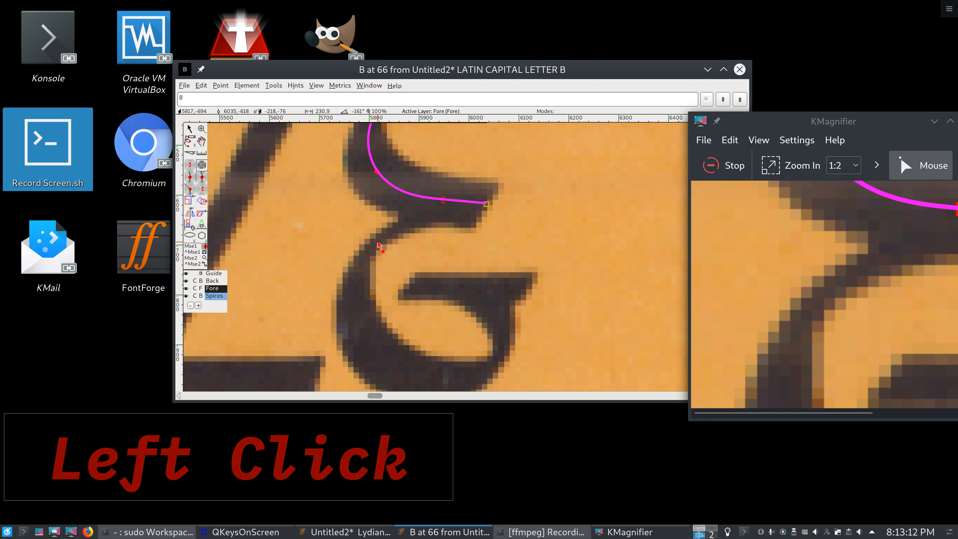
{"action": "scroll", "coordinate": [379, 246], "scroll_direction": "up", "scroll_amount": 4}
{"action": "scroll", "coordinate": [379, 246], "scroll_direction": "down", "scroll_amount": 5}
{"action": "left_click", "coordinate": [429, 195]}
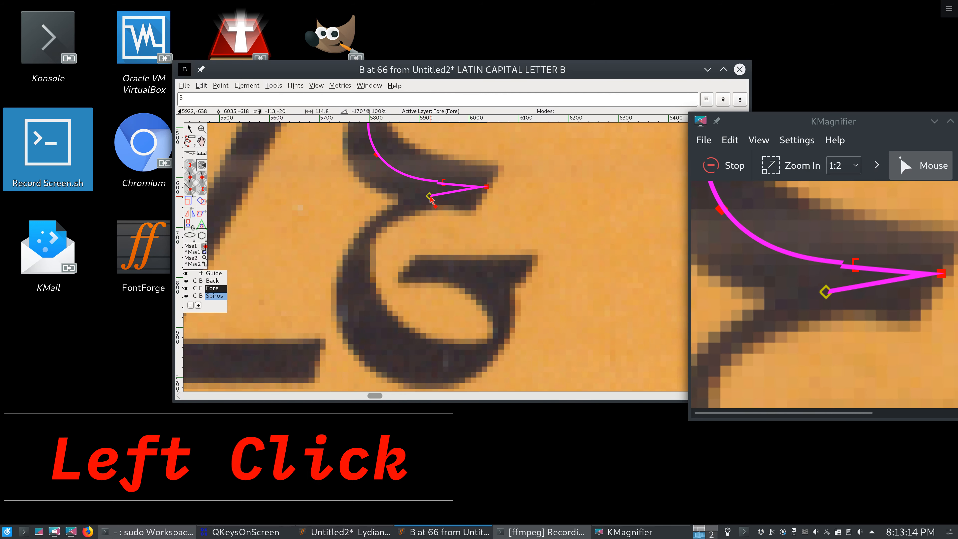
{"action": "left_click", "coordinate": [377, 222]}
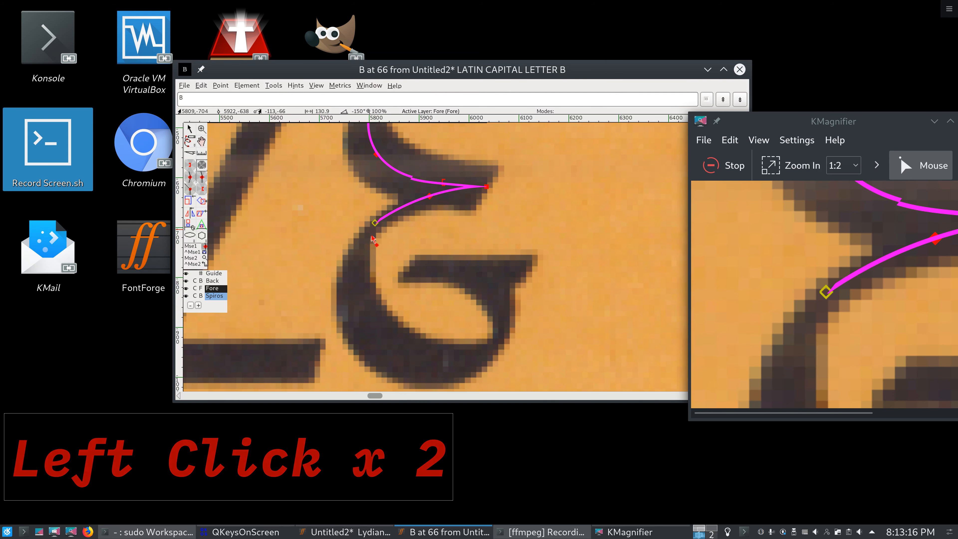
{"action": "left_click", "coordinate": [353, 294]}
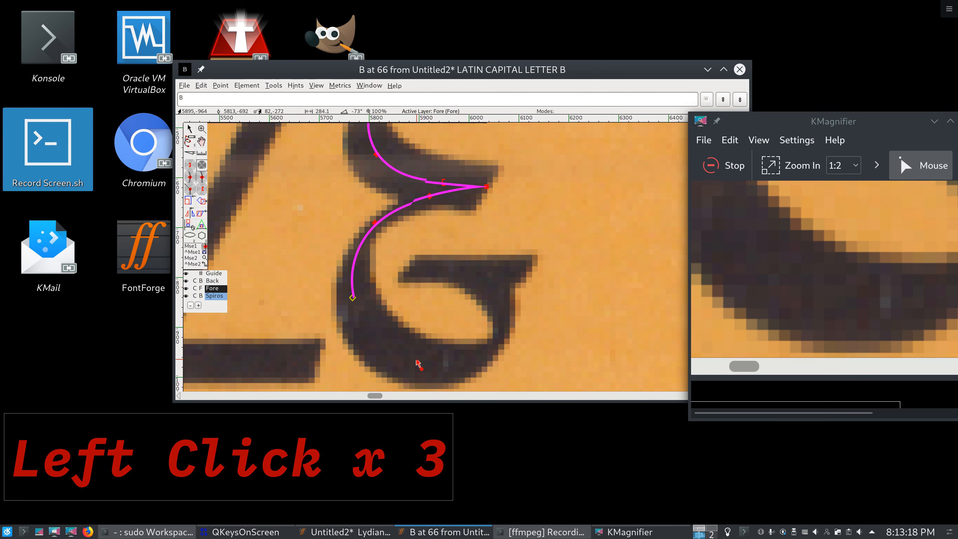
Step: Extend the centreline around the lower bowl with G2 curve points at about (5950, -984), (6078, -906) and (6042, -818)
{"action": "left_click", "coordinate": [444, 369]}
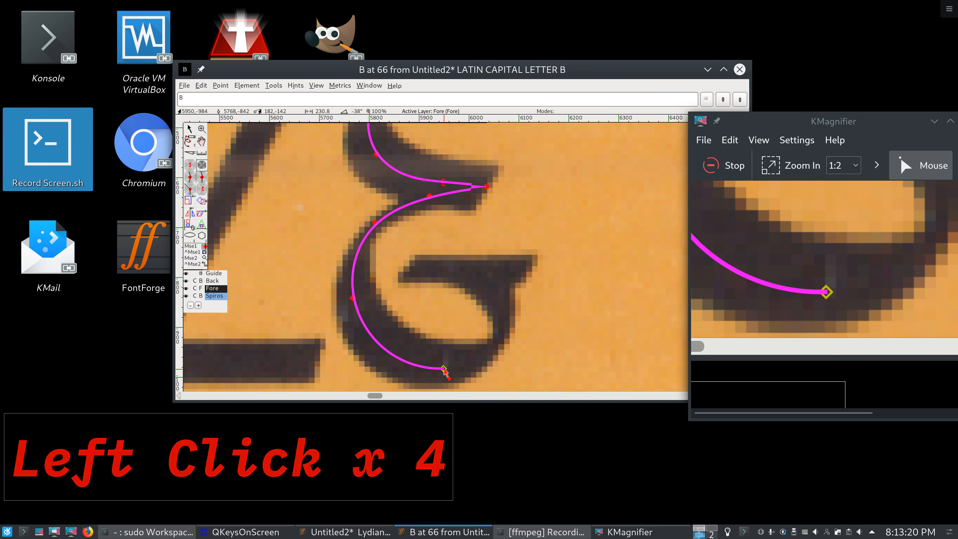
{"action": "left_click", "coordinate": [505, 334]}
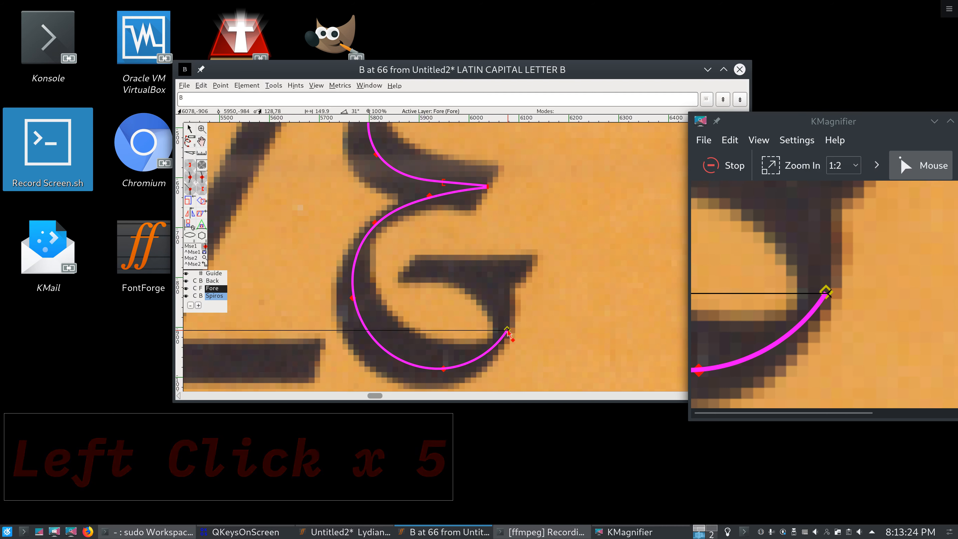
{"action": "left_click", "coordinate": [491, 286]}
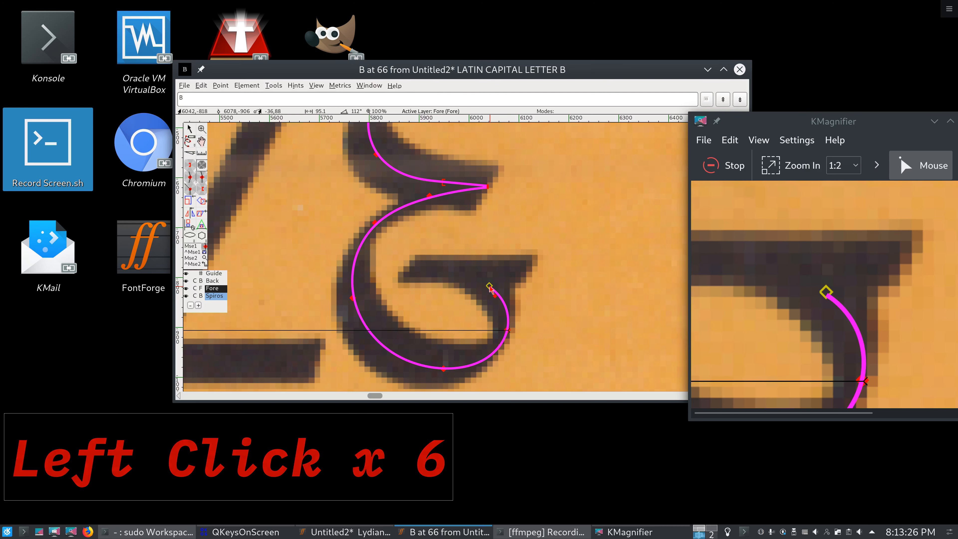
Step: Add a corner point at the crossbar's left end, about (5881, -781), and a horizontally aligned corner point at its right end
{"action": "left_click", "coordinate": [190, 188]}
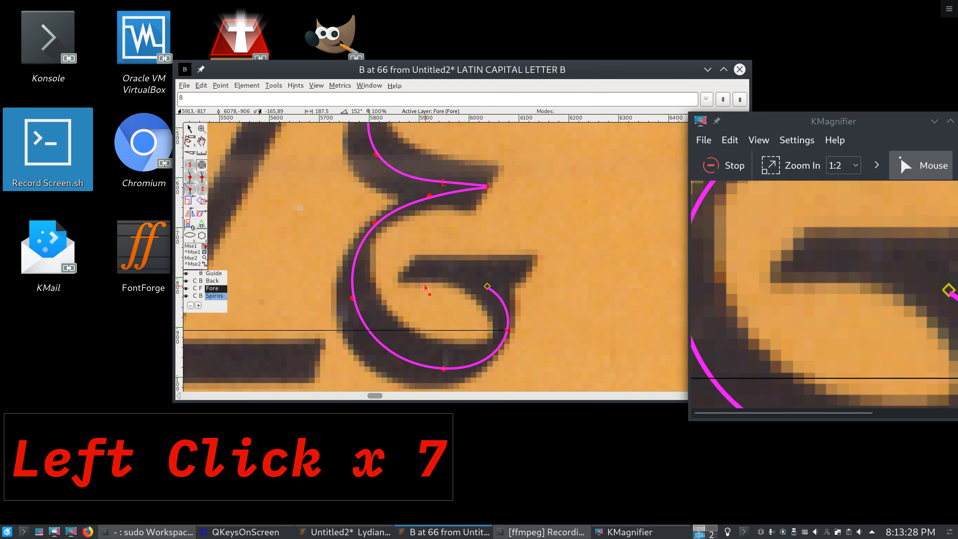
{"action": "left_click", "coordinate": [410, 269]}
{"action": "left_click", "coordinate": [528, 279], "text": "shift"}
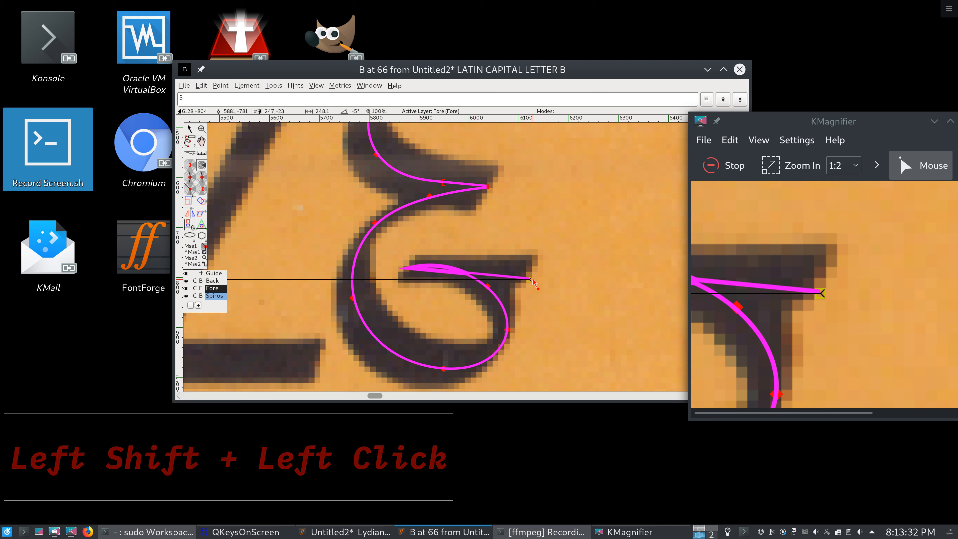
{"action": "key", "text": "ctrl+z"}
{"action": "left_click", "coordinate": [526, 271], "text": "shift"}
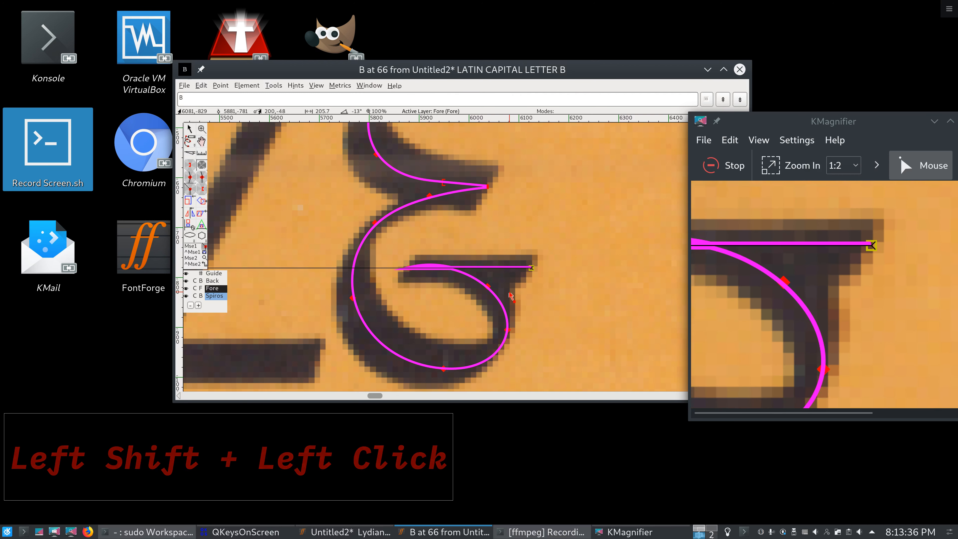
Step: Insert a constraint point where the lower bowl's curve joins the crossbar and place it at about (5924, -780)
{"action": "left_click", "coordinate": [189, 129]}
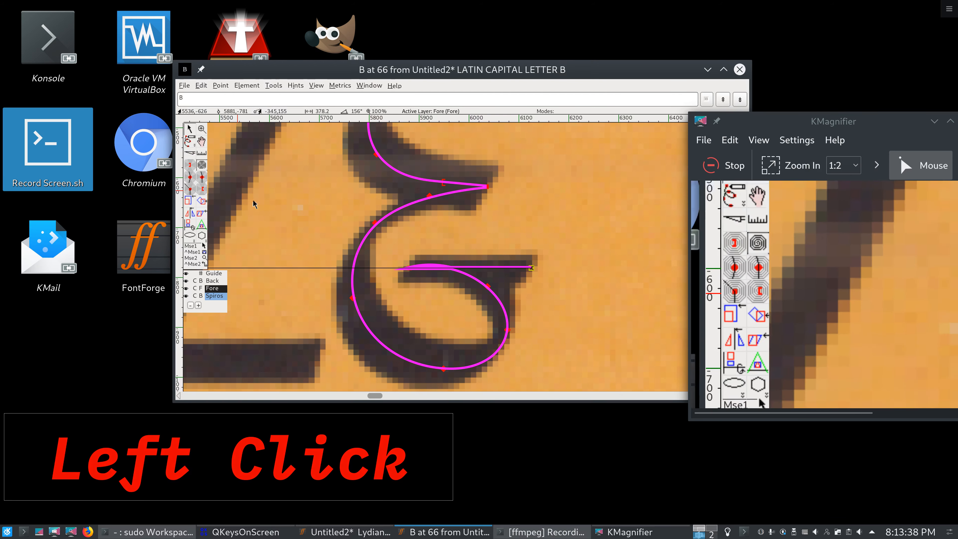
{"action": "left_click", "coordinate": [242, 206]}
{"action": "left_click", "coordinate": [203, 188]}
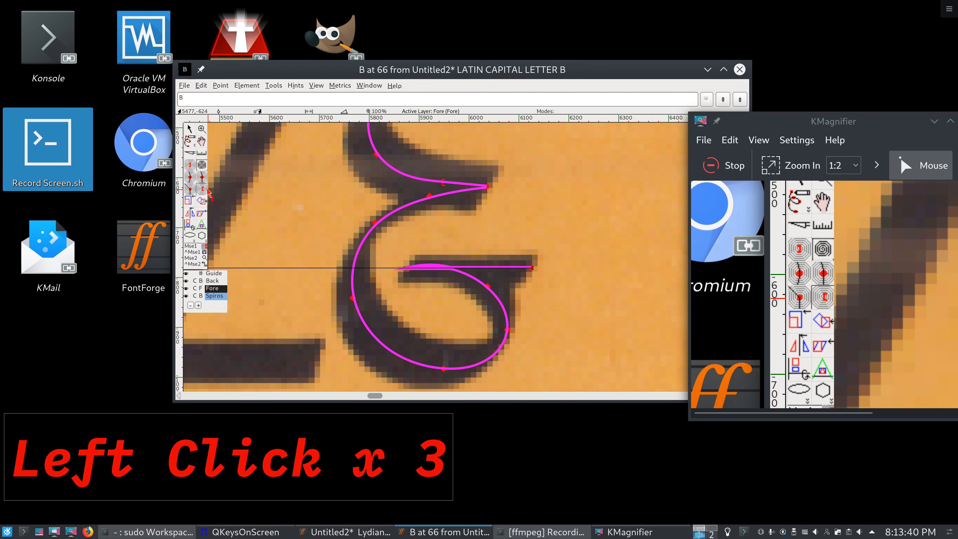
{"action": "left_click", "coordinate": [465, 273]}
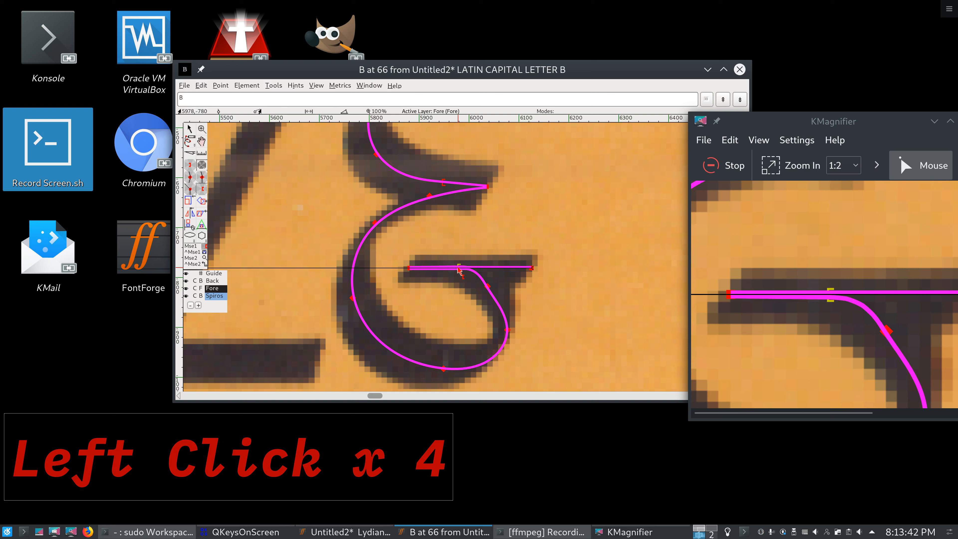
{"action": "left_click_drag", "start_coordinate": [459, 271], "coordinate": [445, 274]}
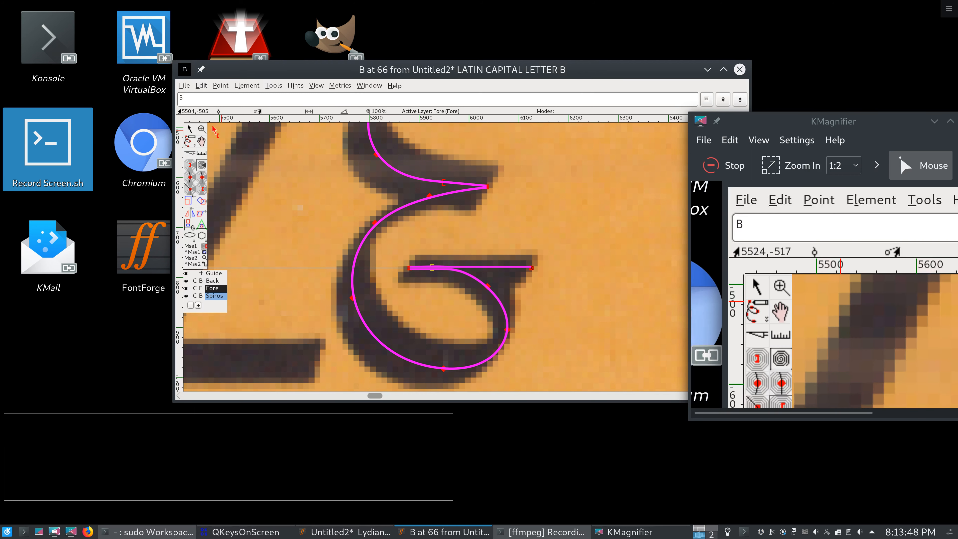
Step: Hide the Back layer's scan to examine the ampersand's bare centreline and show the layer again
{"action": "left_click", "coordinate": [189, 128]}
{"action": "left_click", "coordinate": [186, 281]}
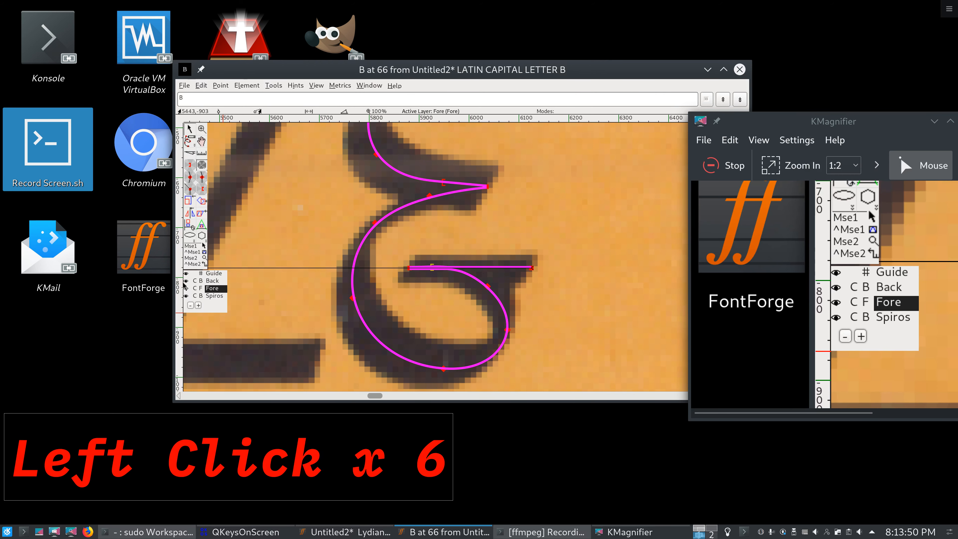
{"action": "left_click", "coordinate": [213, 273]}
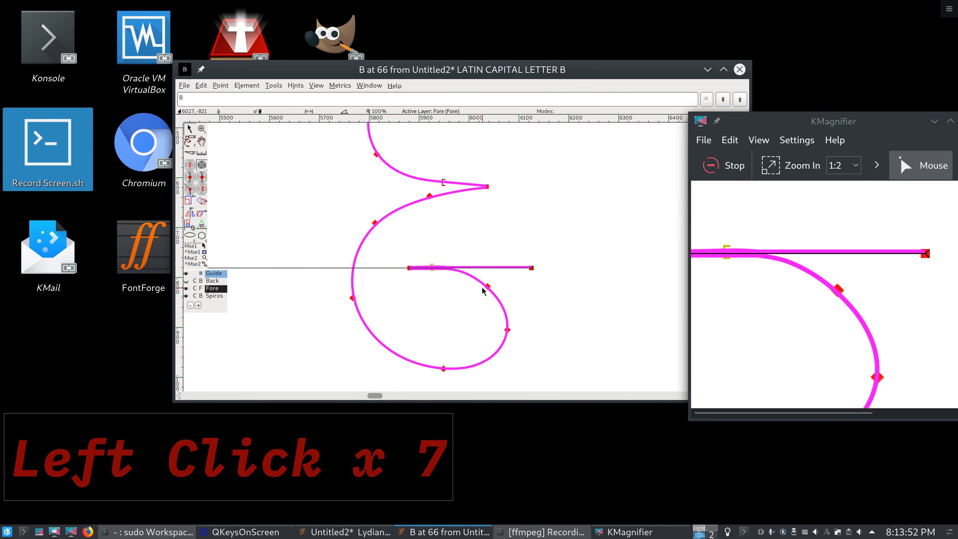
{"action": "left_click", "coordinate": [185, 281]}
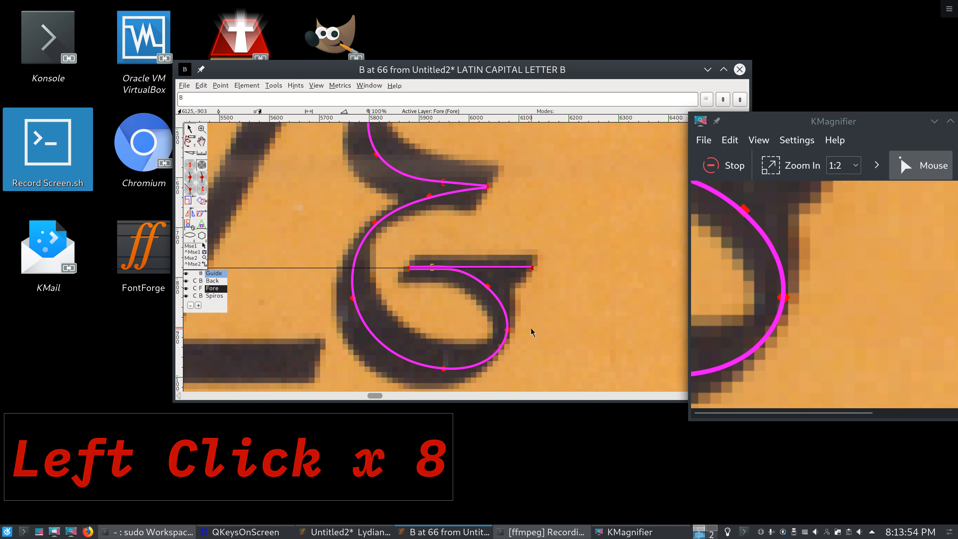
Step: Move the lower bowl's right-side curve point down and inward, and the curve point above it to about (6062, -834)
{"action": "left_click", "coordinate": [501, 339]}
{"action": "left_click_drag", "start_coordinate": [500, 340], "coordinate": [499, 343]}
{"action": "left_click_drag", "start_coordinate": [488, 286], "coordinate": [500, 294]}
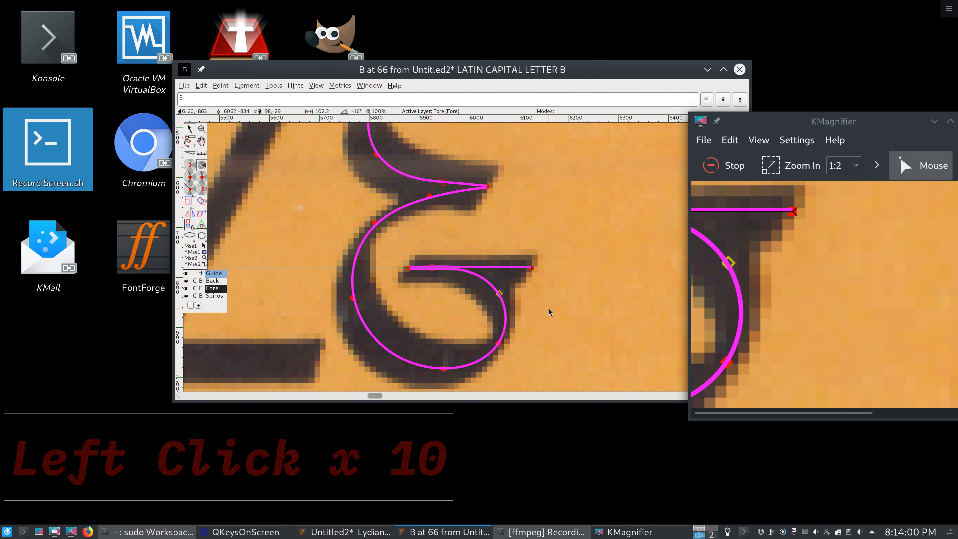
Step: Nudge the crossbar's constraint point 20 units left to (5904, -780)
{"action": "left_click", "coordinate": [433, 268]}
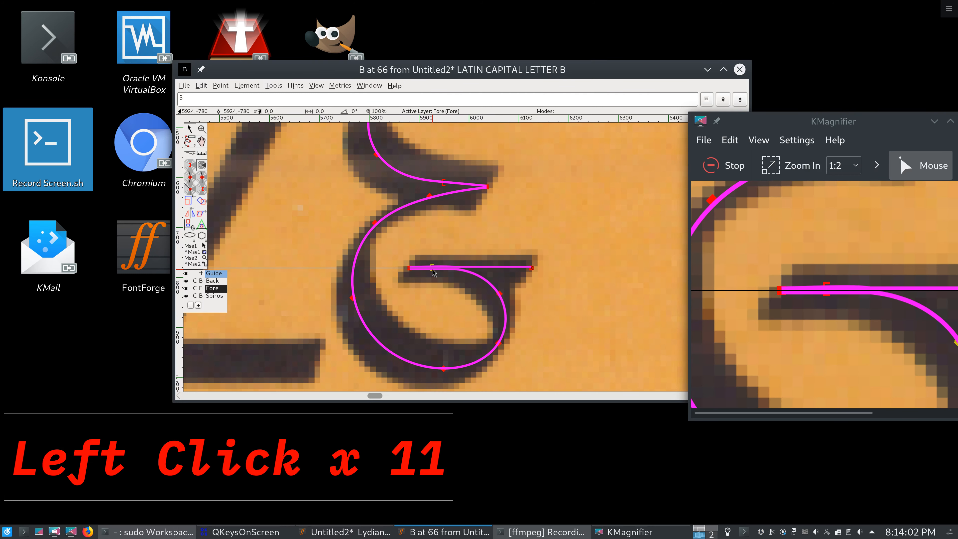
{"action": "key", "text": "shift+Left"}
{"action": "key", "text": "shift+Left"}
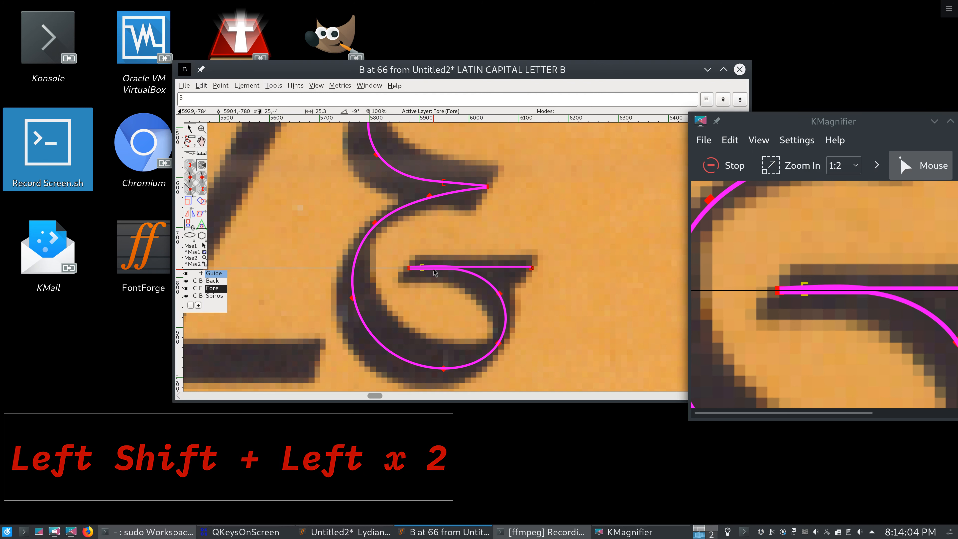
Step: Move the crossbar's constraint point right to (5924, -781) and save the font
{"action": "key", "text": "shift+Right"}
{"action": "key", "text": "shift+Right"}
{"action": "key", "text": "shift+Right"}
{"action": "key", "text": "shift+Left"}
{"action": "key", "text": "Down"}
{"action": "key", "text": "Down"}
{"action": "key", "text": "Up"}
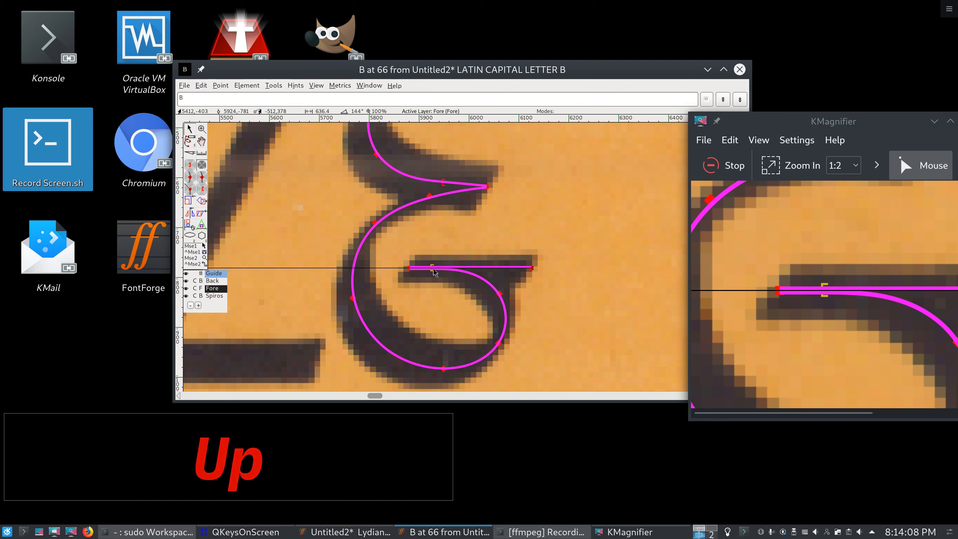
{"action": "scroll", "coordinate": [435, 272], "scroll_direction": "down", "scroll_amount": 2, "text": "ctrl"}
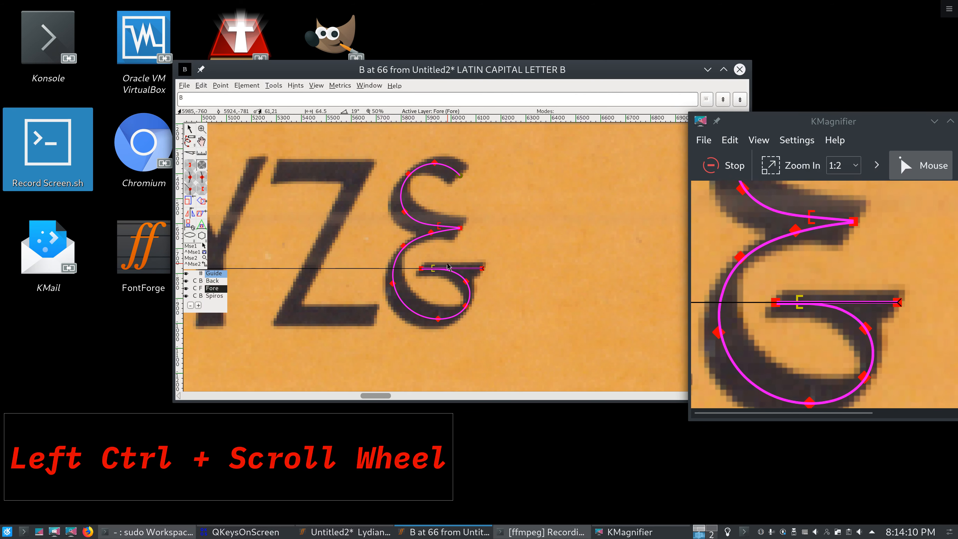
{"action": "scroll", "coordinate": [467, 273], "scroll_direction": "up", "scroll_amount": 1}
{"action": "left_click", "coordinate": [482, 286]}
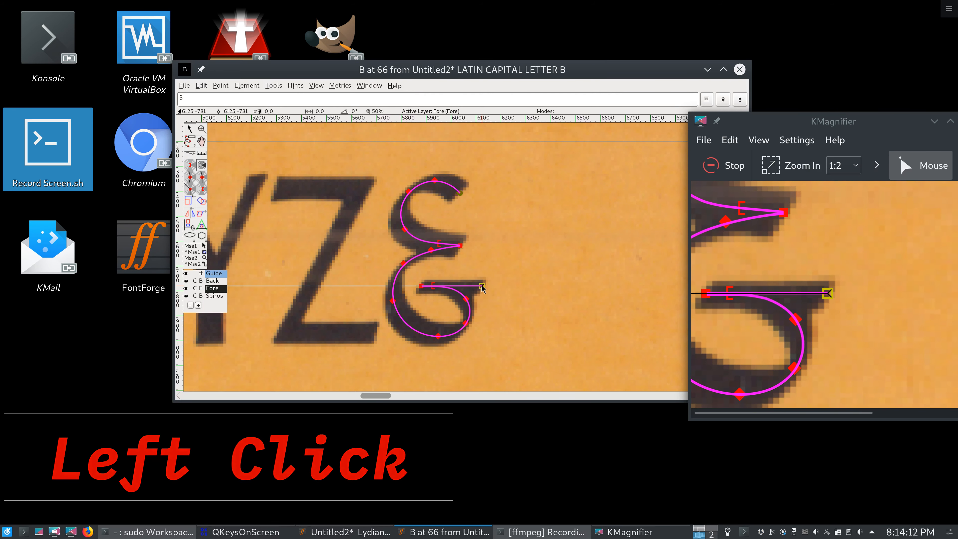
{"action": "key", "text": "ctrl+s"}
Step: Select the ampersand's whole centreline and preview its calligraphic stroke expansion with width 120, height 10 and nib angle 45
{"action": "double_click", "coordinate": [482, 286]}
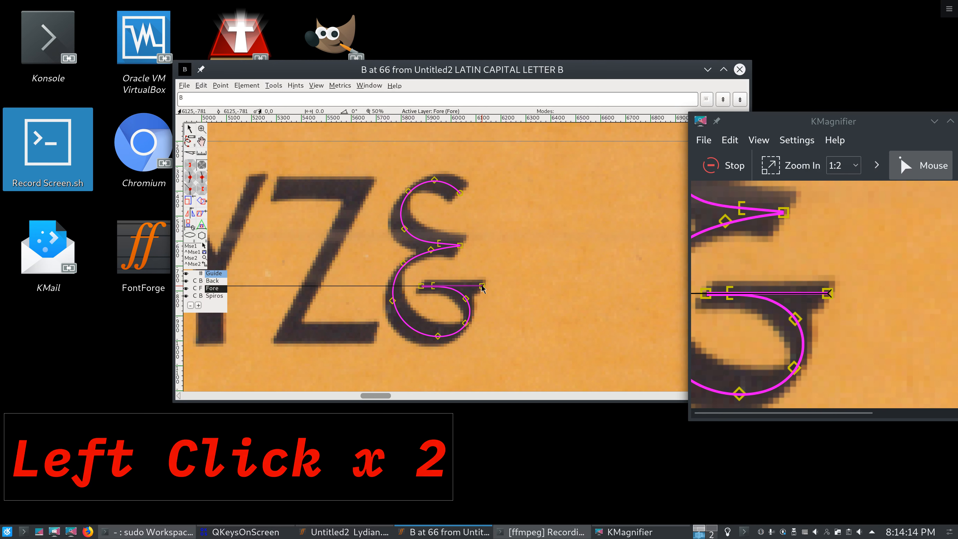
{"action": "key", "text": "ctrl+shift+e"}
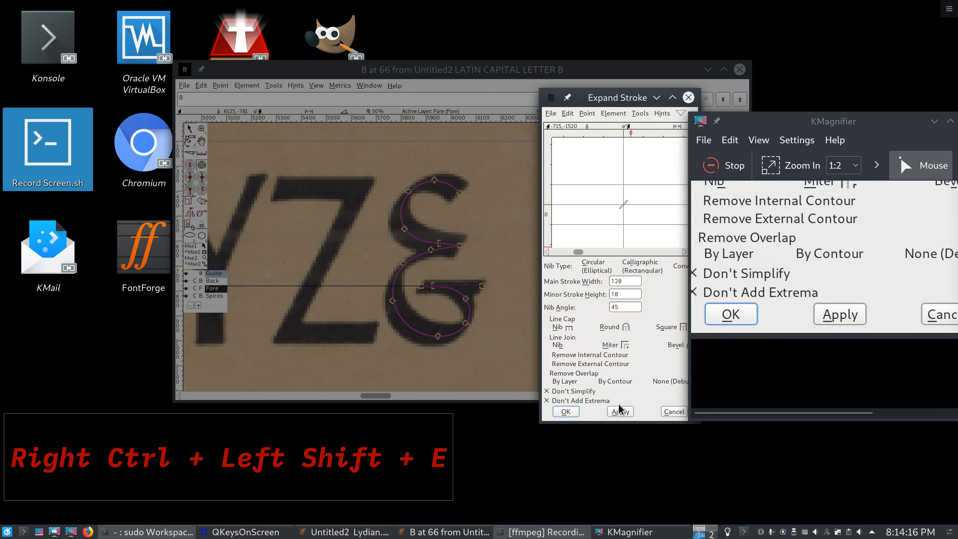
{"action": "left_click", "coordinate": [620, 412]}
Step: Preview the ampersand's stroke expansion with nib angles of 25 and 35
{"action": "left_click", "coordinate": [612, 307]}
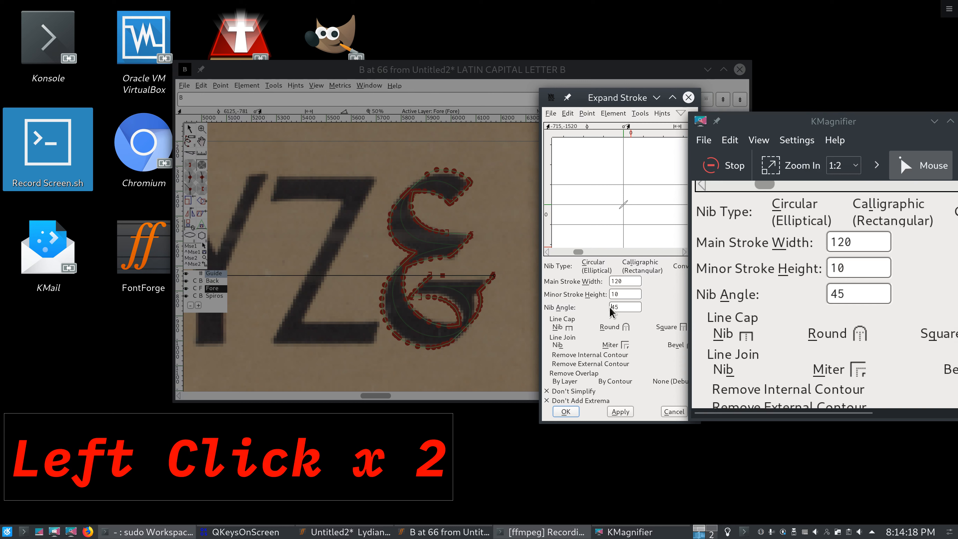
{"action": "left_click", "coordinate": [613, 307]}
{"action": "left_click", "coordinate": [613, 307]}
{"action": "key", "text": "BackSpace"}
{"action": "type", "text": "2"}
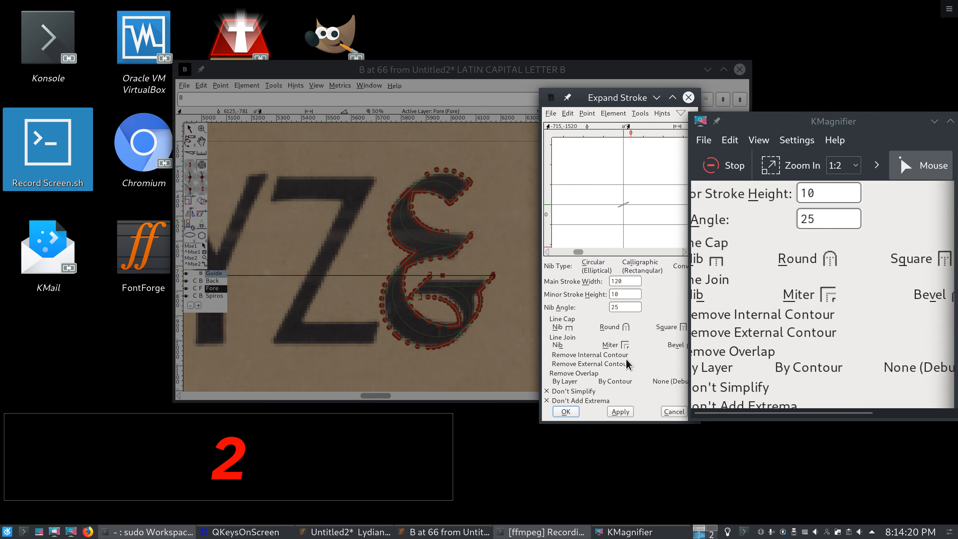
{"action": "left_click", "coordinate": [621, 411]}
{"action": "key", "text": "BackSpace"}
{"action": "type", "text": "3"}
{"action": "left_click", "coordinate": [621, 412]}
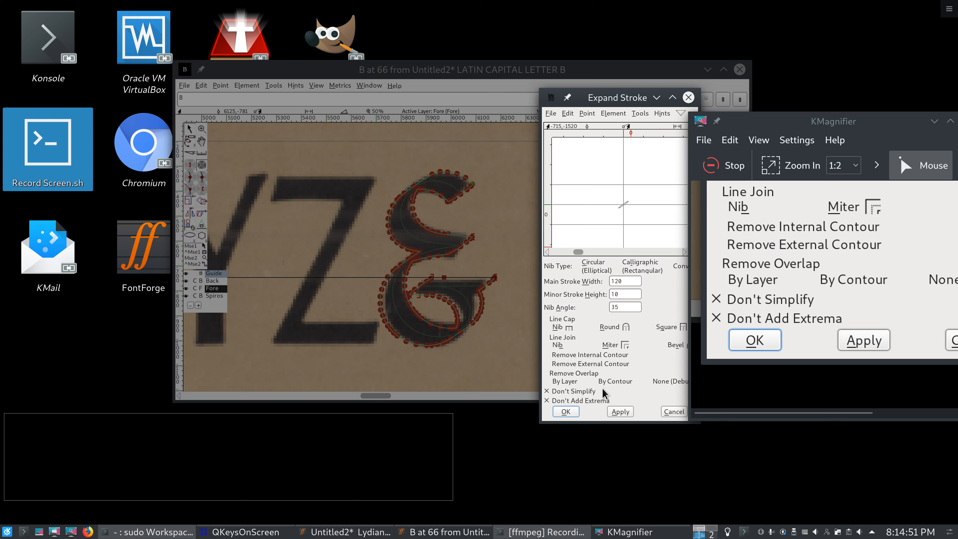
Step: Set the nib angle to 40 and expand the ampersand's stroke with it
{"action": "double_click", "coordinate": [625, 307]}
{"action": "type", "text": "40"}
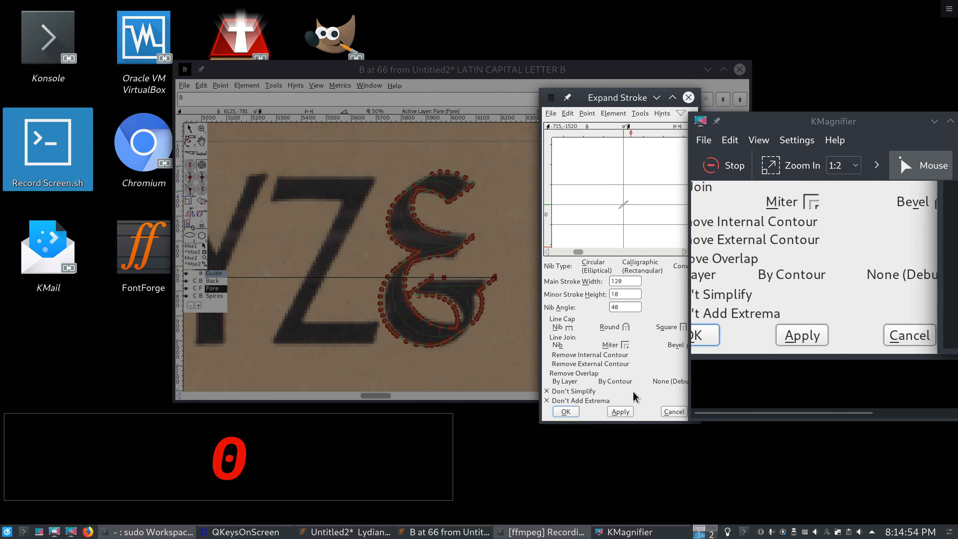
{"action": "left_click", "coordinate": [628, 411]}
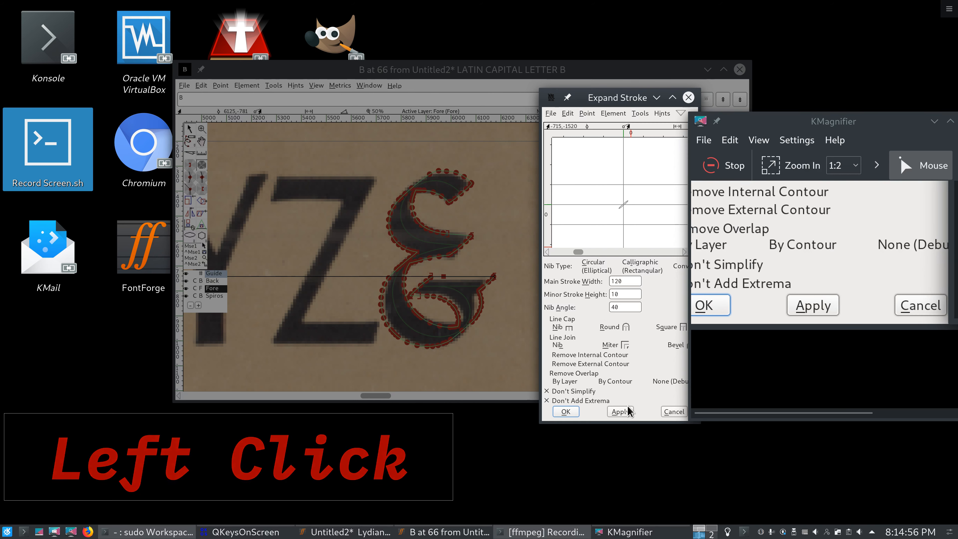
{"action": "left_click", "coordinate": [568, 411]}
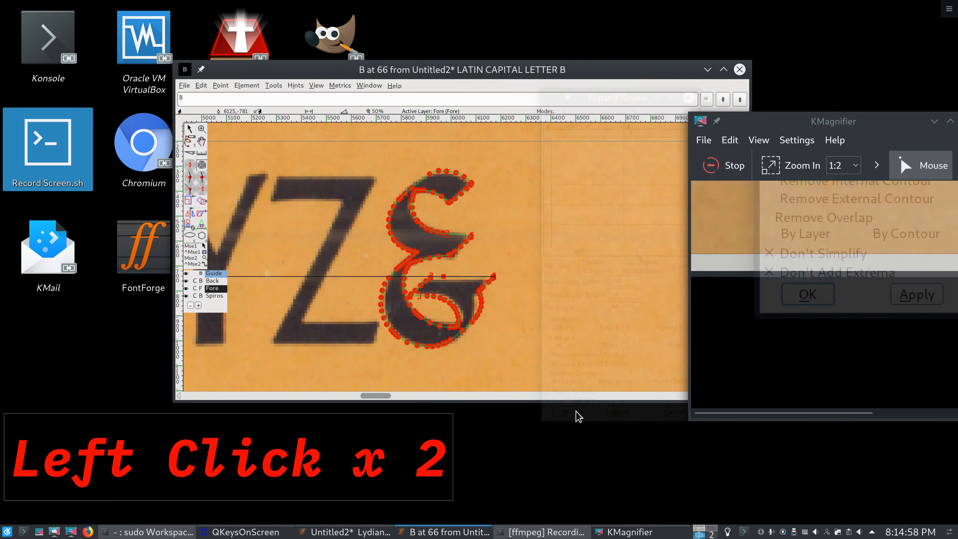
Step: Examine the expanded ampersand's Bézier outline without the Back layer's scan and as a filled shape, and show the scan again
{"action": "scroll", "coordinate": [468, 315], "scroll_direction": "up", "scroll_amount": 2, "text": "ctrl"}
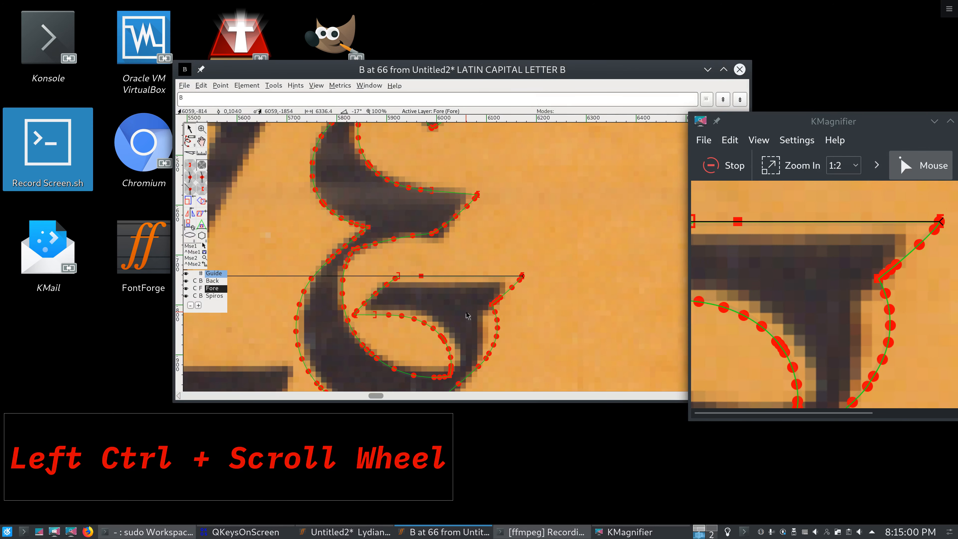
{"action": "scroll", "coordinate": [468, 315], "scroll_direction": "down", "scroll_amount": 2}
{"action": "key", "text": "0"}
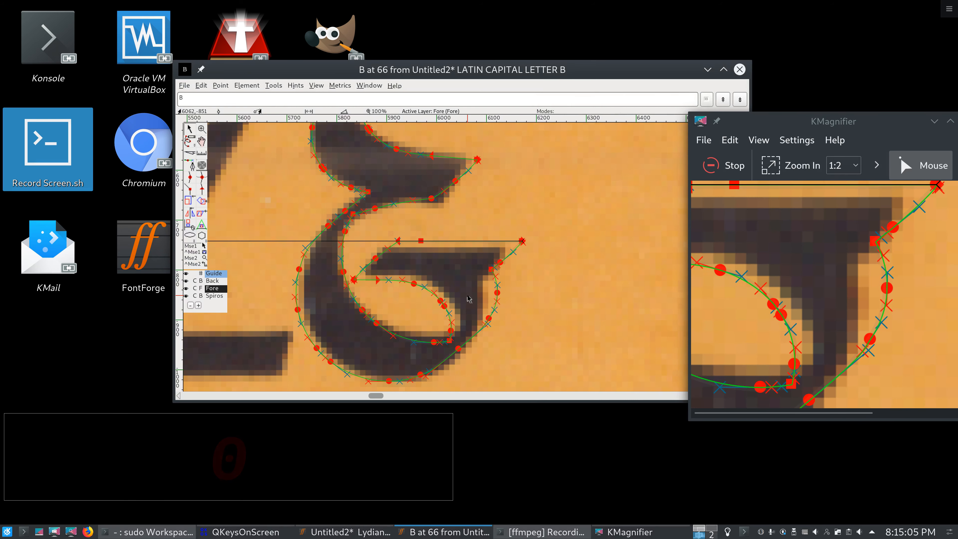
{"action": "left_click", "coordinate": [186, 280]}
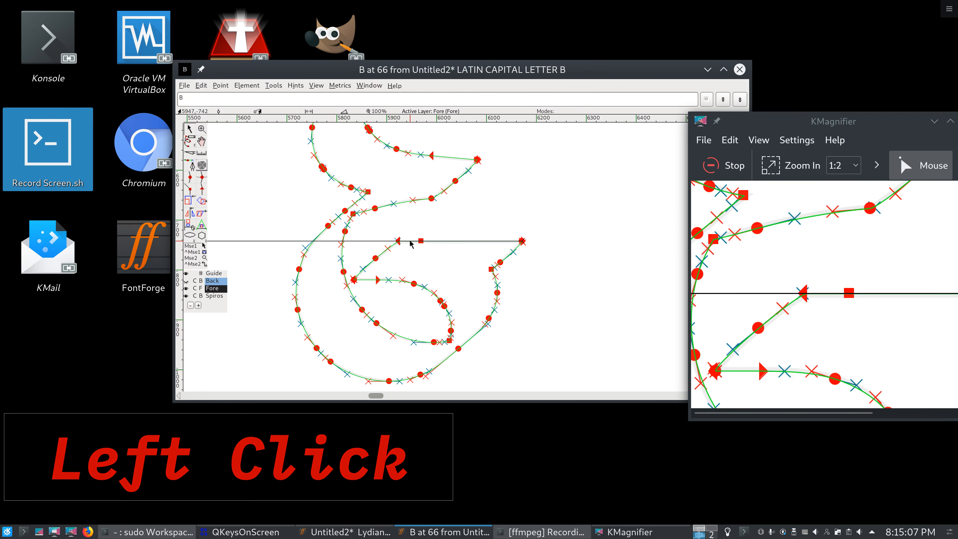
{"action": "scroll", "coordinate": [411, 244], "scroll_direction": "down", "scroll_amount": 3, "text": "ctrl"}
{"action": "scroll", "coordinate": [441, 201], "scroll_direction": "up", "scroll_amount": 1}
{"action": "key", "text": "grave"}
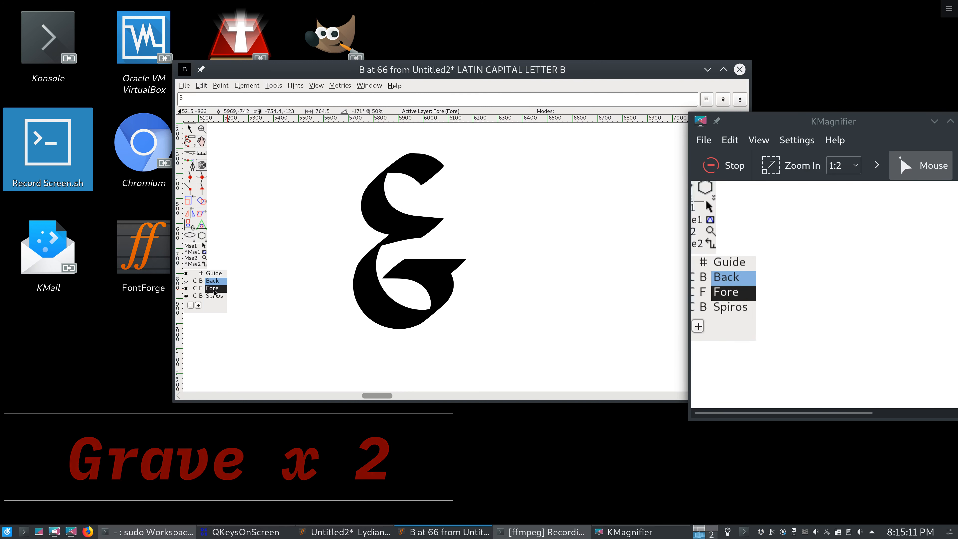
{"action": "left_click", "coordinate": [186, 281]}
{"action": "left_click", "coordinate": [186, 281]}
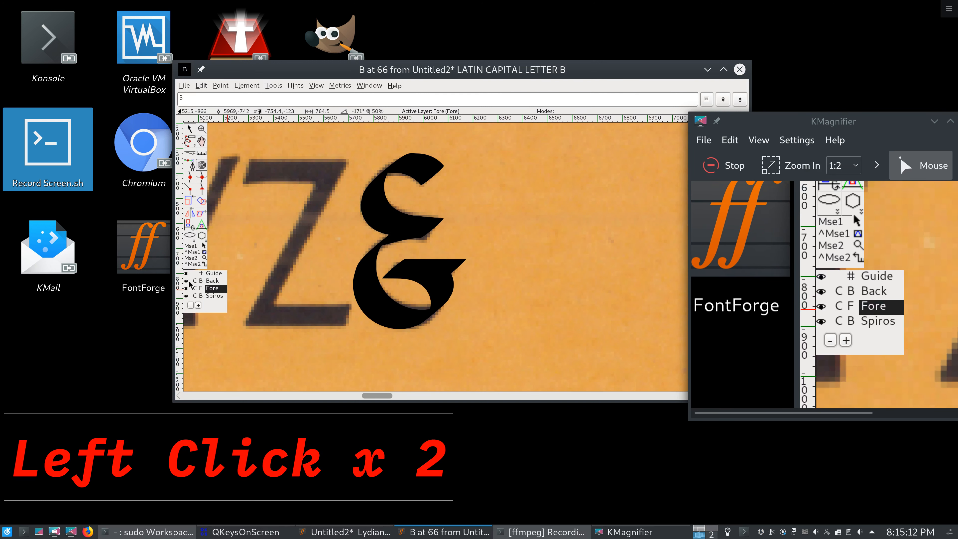
{"action": "left_click", "coordinate": [187, 281]}
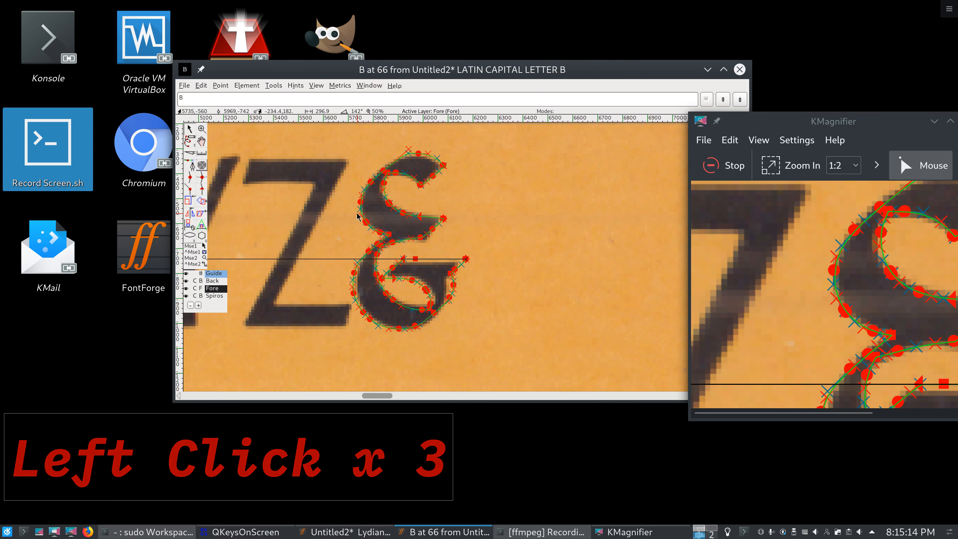
Step: Draw an ellipse from its centre at (8018, 350) over the scanned Q, about 580 units wide and 608 high
{"action": "scroll", "coordinate": [356, 215], "scroll_direction": "down", "scroll_amount": 8}
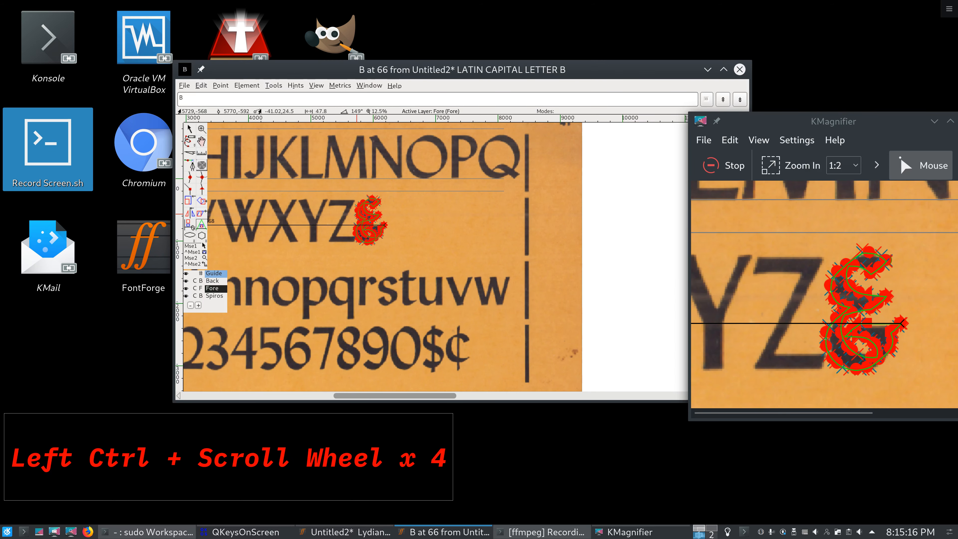
{"action": "scroll", "coordinate": [284, 192], "scroll_direction": "up", "scroll_amount": 2}
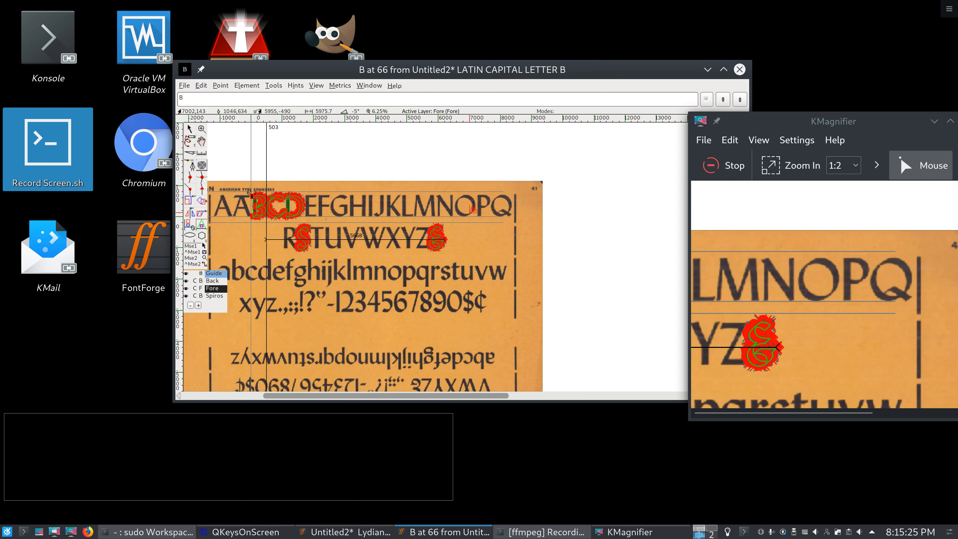
{"action": "scroll", "coordinate": [515, 209], "scroll_direction": "up", "scroll_amount": 4}
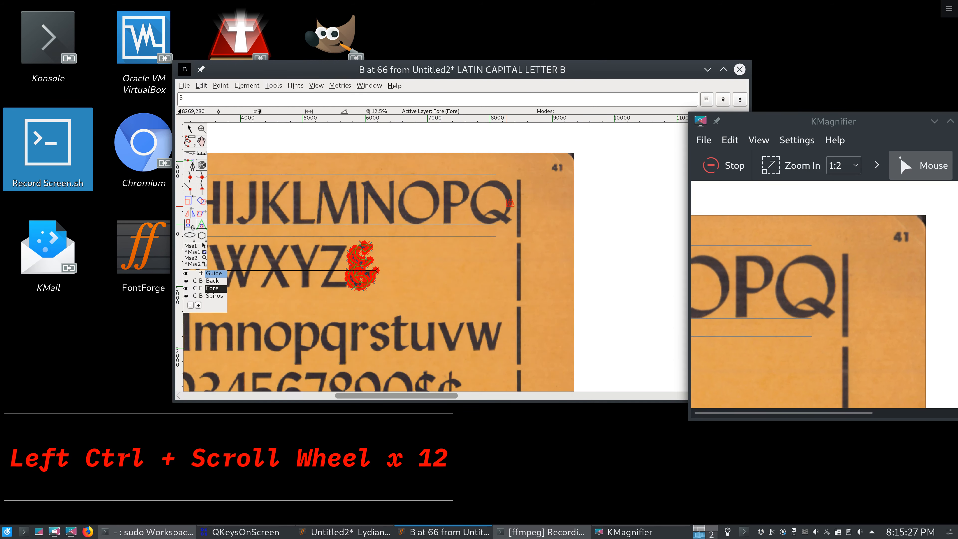
{"action": "scroll", "coordinate": [519, 191], "scroll_direction": "up", "scroll_amount": 2}
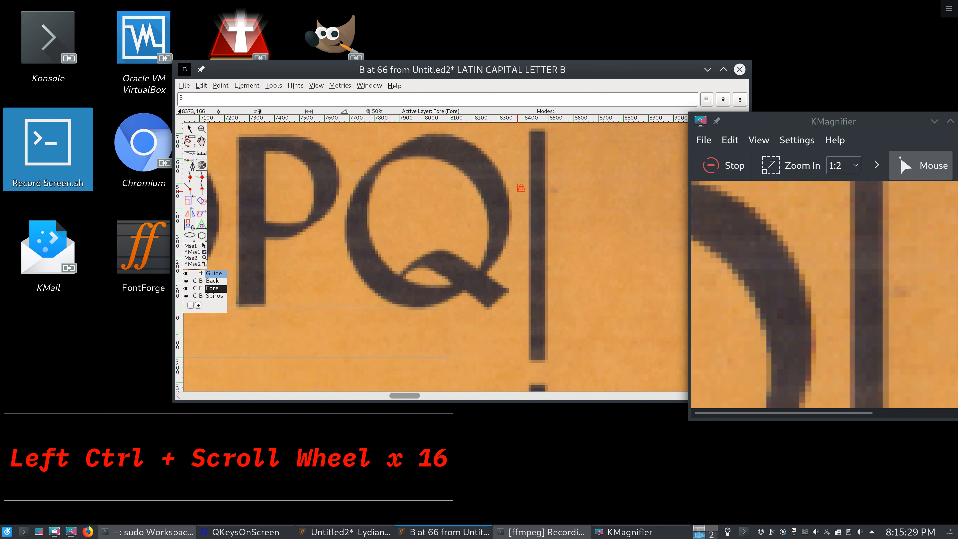
{"action": "scroll", "coordinate": [518, 195], "scroll_direction": "up", "scroll_amount": 2}
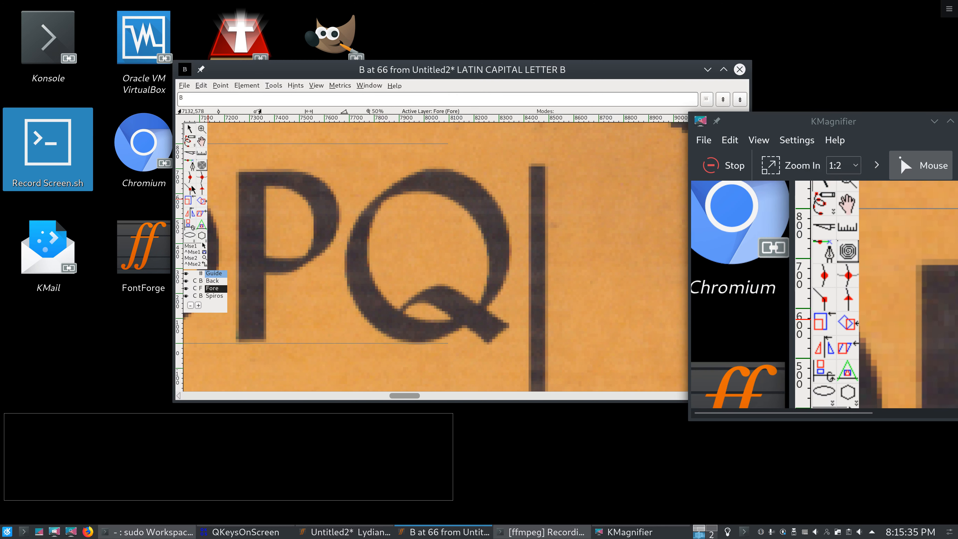
{"action": "left_click", "coordinate": [195, 240]}
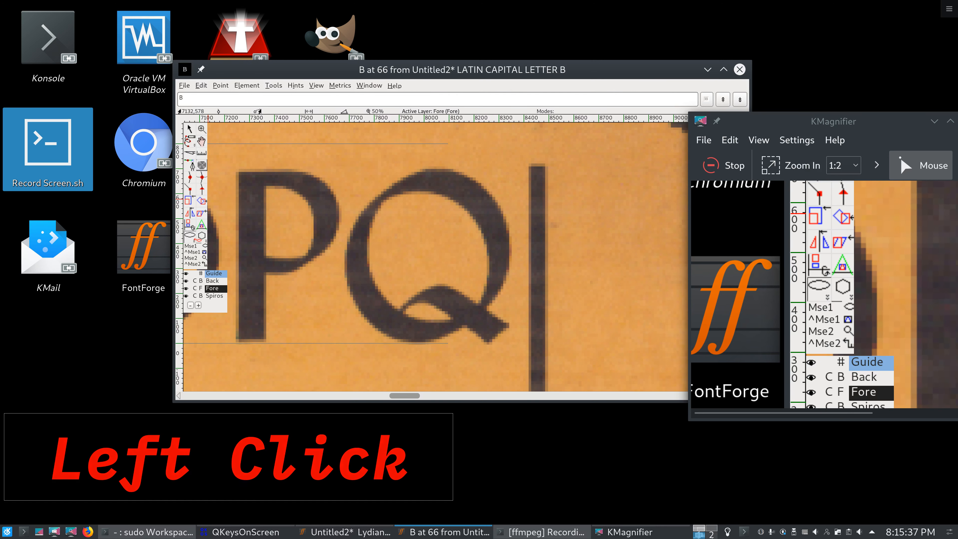
{"action": "left_click", "coordinate": [193, 239]}
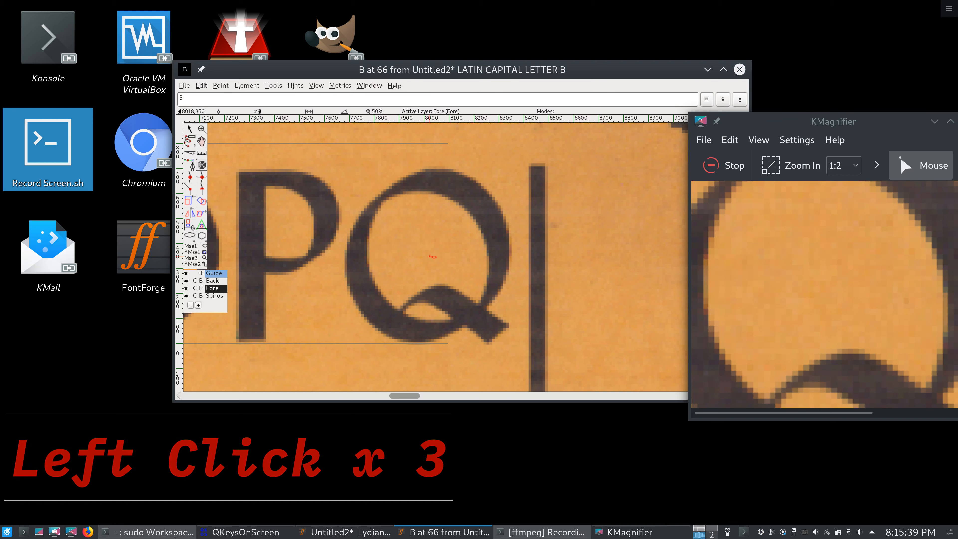
{"action": "left_click_drag", "start_coordinate": [432, 256], "coordinate": [506, 332]}
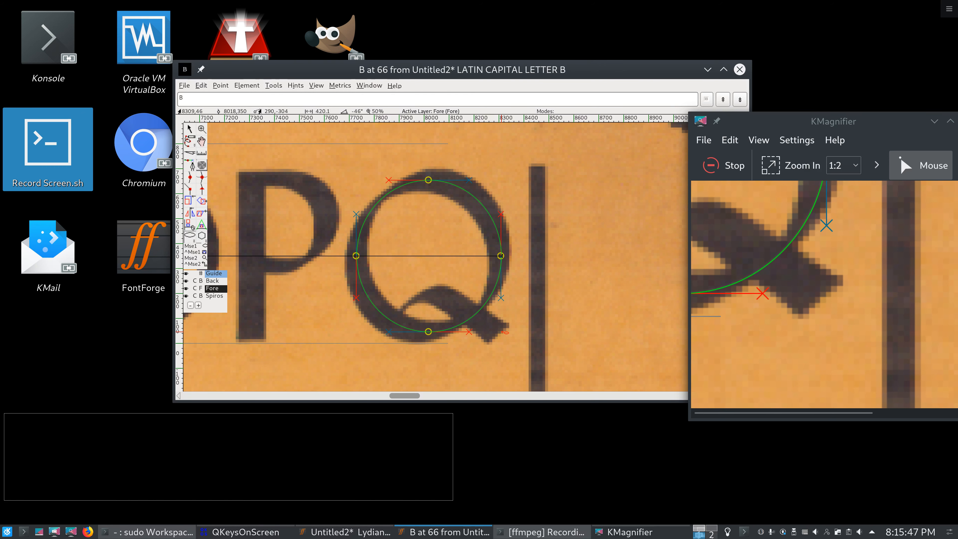
Step: Undo the Q's ellipse and the ampersand's stroke expansion to get back its spiro centreline
{"action": "scroll", "coordinate": [504, 328], "scroll_direction": "down", "scroll_amount": 5}
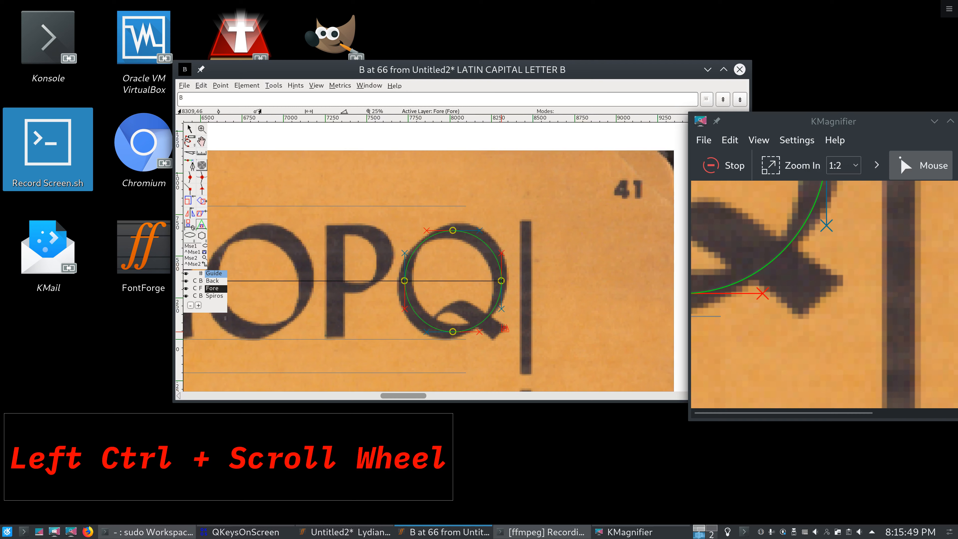
{"action": "scroll", "coordinate": [425, 335], "scroll_direction": "down", "scroll_amount": 3}
{"action": "scroll", "coordinate": [425, 335], "scroll_direction": "up", "scroll_amount": 7, "text": "ctrl"}
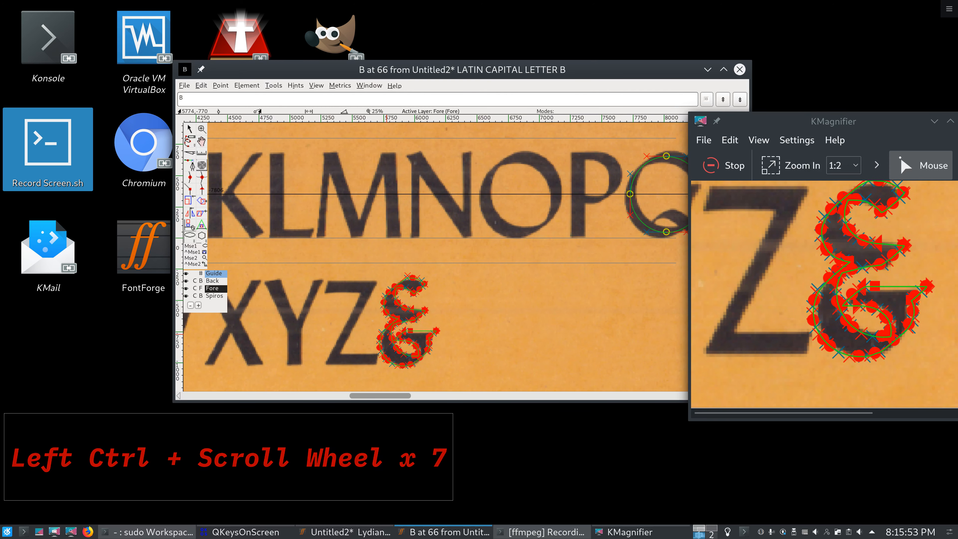
{"action": "key", "text": "ctrl+z"}
{"action": "key", "text": "ctrl+z"}
{"action": "key", "text": "ctrl+z"}
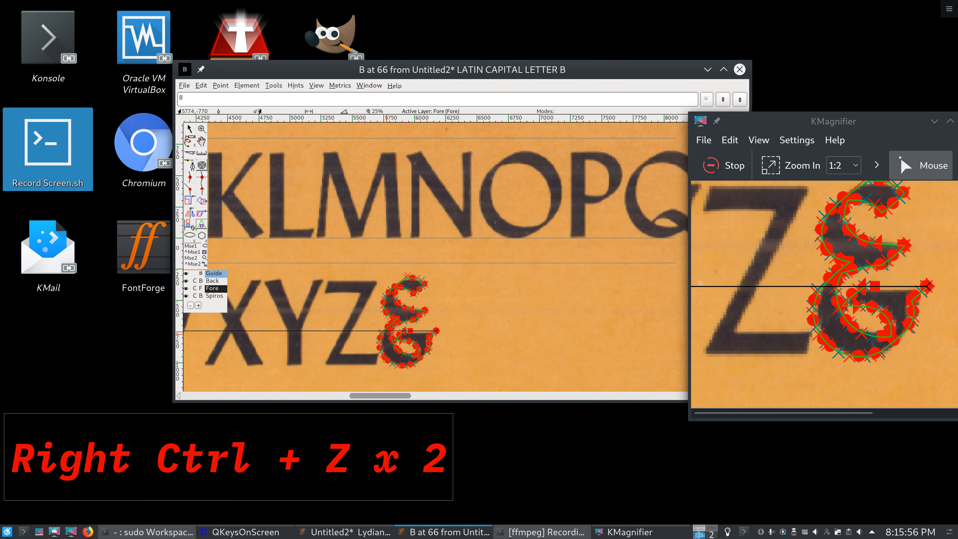
Step: Copy the ampersand's whole spiro centreline from the Fore layer into the Spiros layer
{"action": "left_click", "coordinate": [189, 129]}
{"action": "left_click", "coordinate": [375, 269]}
{"action": "key", "text": "ctrl+c"}
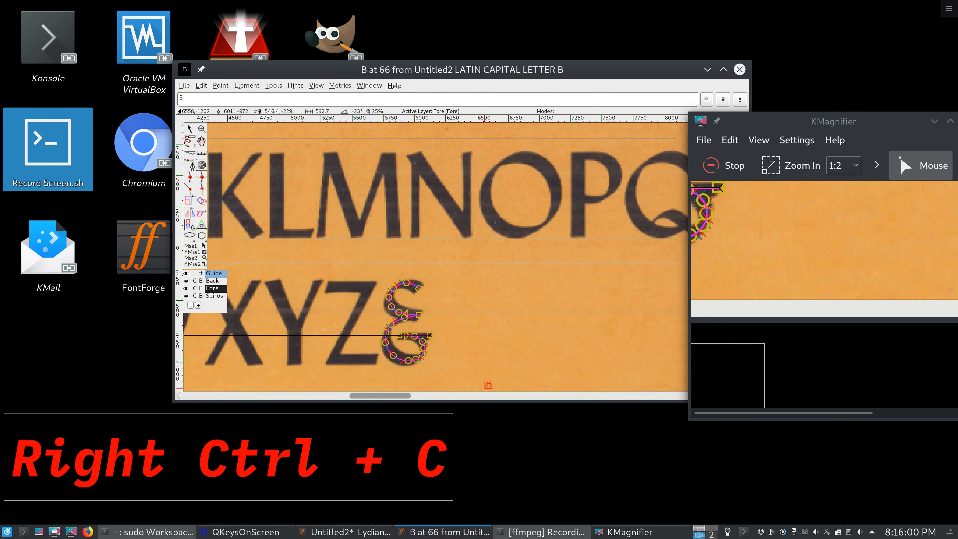
{"action": "left_click", "coordinate": [214, 295]}
{"action": "key", "text": "ctrl+v"}
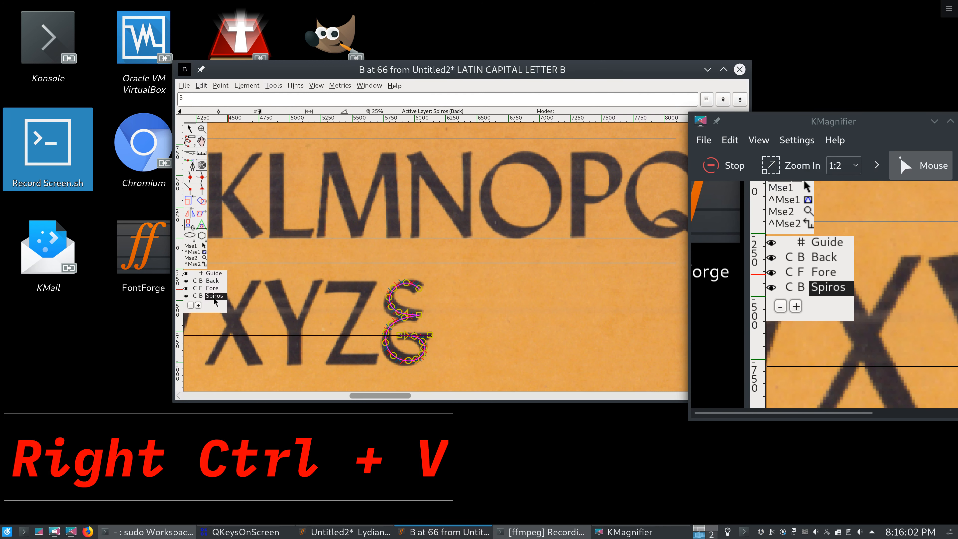
Step: Redo the ampersand's stroke expansion and the Q's ellipse in the Fore layer
{"action": "left_click", "coordinate": [213, 290]}
{"action": "key", "text": "ctrl+y"}
{"action": "key", "text": "ctrl+y"}
{"action": "key", "text": "ctrl+y"}
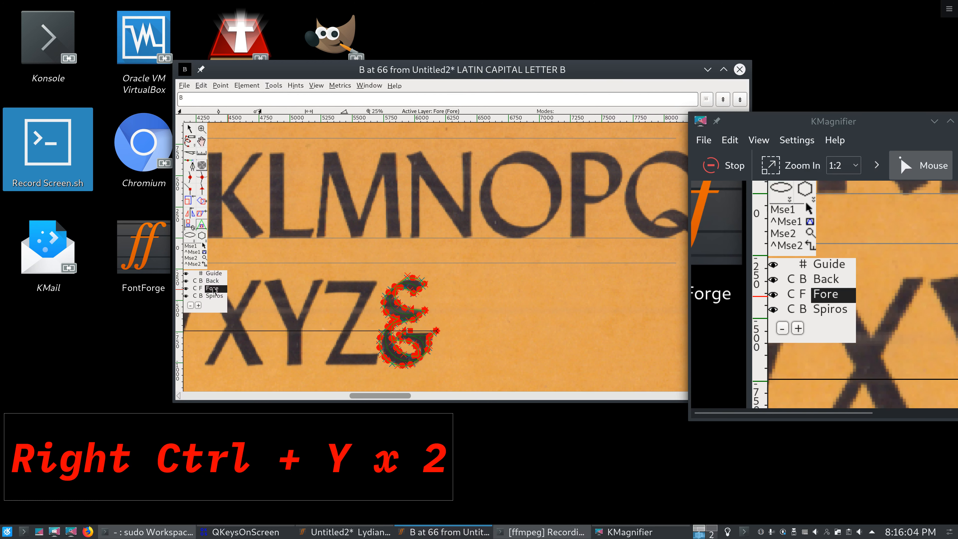
{"action": "key", "text": "ctrl+z"}
{"action": "key", "text": "ctrl+z"}
{"action": "key", "text": "ctrl+y"}
Step: Show the Q's ellipse as a spiro contour and save the font
{"action": "scroll", "coordinate": [536, 300], "scroll_direction": "down", "scroll_amount": 2, "text": "ctrl"}
{"action": "scroll", "coordinate": [629, 239], "scroll_direction": "up", "scroll_amount": 3, "text": "ctrl"}
{"action": "scroll", "coordinate": [629, 239], "scroll_direction": "up", "scroll_amount": 1, "text": "ctrl"}
{"action": "key", "text": "s"}
{"action": "key", "text": "ctrl"}
{"action": "key", "text": "ctrl"}
{"action": "key", "text": "ctrl+s"}
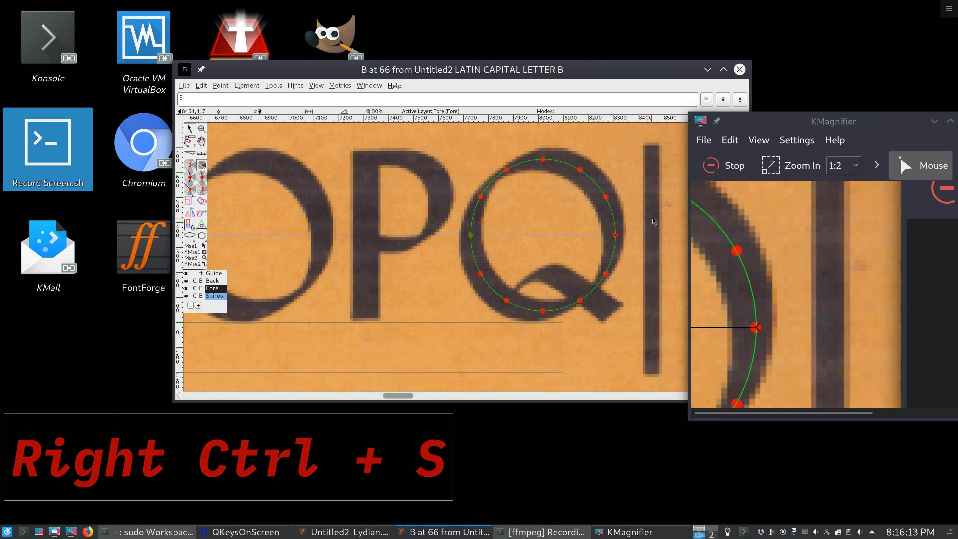
Step: Expand the Q bowl's spiro ellipse into a stroke with the calligraphic nib, 120 wide, 10 high and angled 40°
{"action": "scroll", "coordinate": [659, 217], "scroll_direction": "up", "scroll_amount": 1}
{"action": "scroll", "coordinate": [658, 217], "scroll_direction": "up", "scroll_amount": 1, "text": "ctrl"}
{"action": "scroll", "coordinate": [658, 217], "scroll_direction": "down", "scroll_amount": 1, "text": "ctrl"}
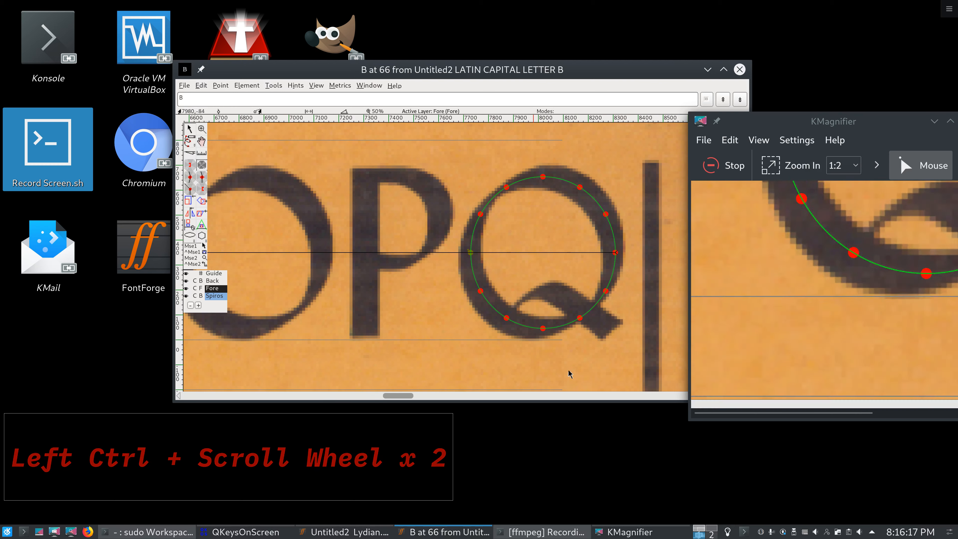
{"action": "double_click", "coordinate": [617, 252]}
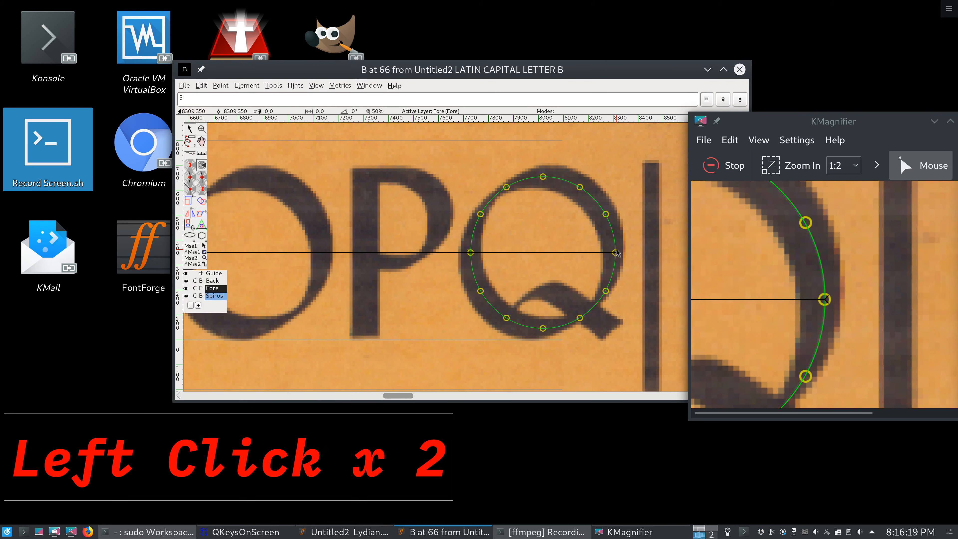
{"action": "key", "text": "ctrl+shift+e"}
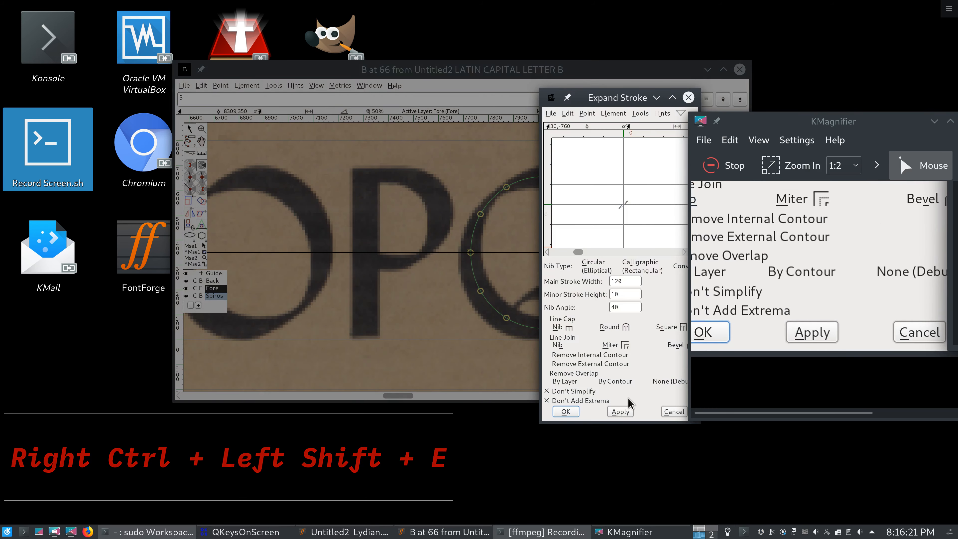
{"action": "left_click", "coordinate": [620, 411]}
{"action": "mouse_move", "coordinate": [600, 99]}
{"action": "left_mouse_down"}
{"action": "mouse_move", "coordinate": [700, 101]}
{"action": "mouse_move", "coordinate": [598, 95]}
{"action": "left_mouse_up"}
{"action": "left_click", "coordinate": [671, 406]}
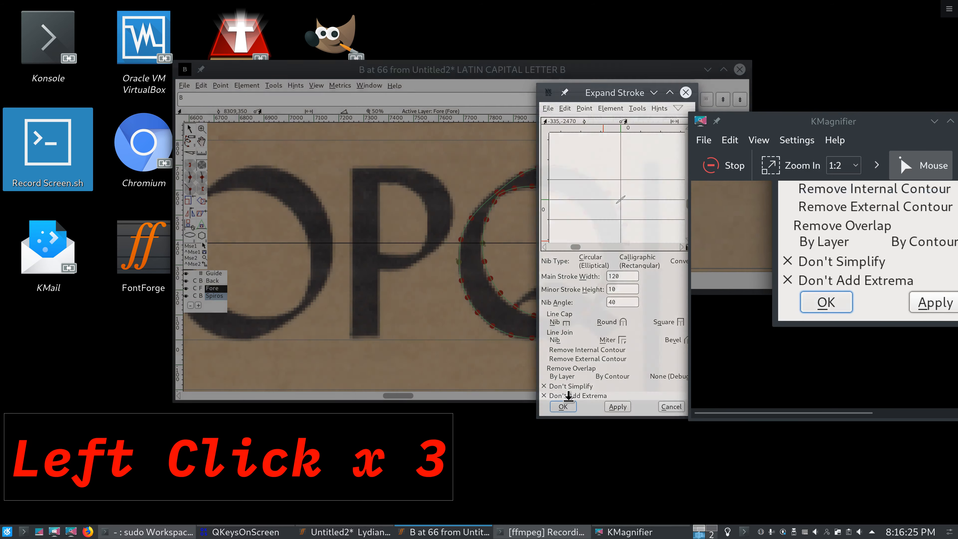
Step: Copy the Q bowl's unexpanded spiro ellipse into the Spiros layer and restore its stroke expansion in the Fore layer
{"action": "key", "text": "ctrl+z"}
{"action": "key", "text": "ctrl+c"}
{"action": "left_click", "coordinate": [209, 296]}
{"action": "left_click", "coordinate": [209, 289]}
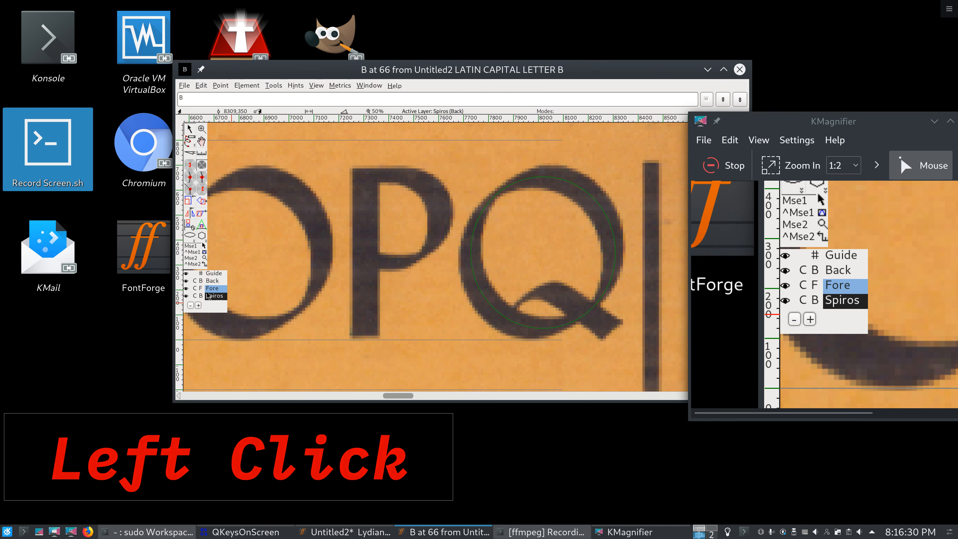
{"action": "key", "text": "ctrl+v"}
{"action": "left_click", "coordinate": [208, 291]}
{"action": "key", "text": "ctrl+y"}
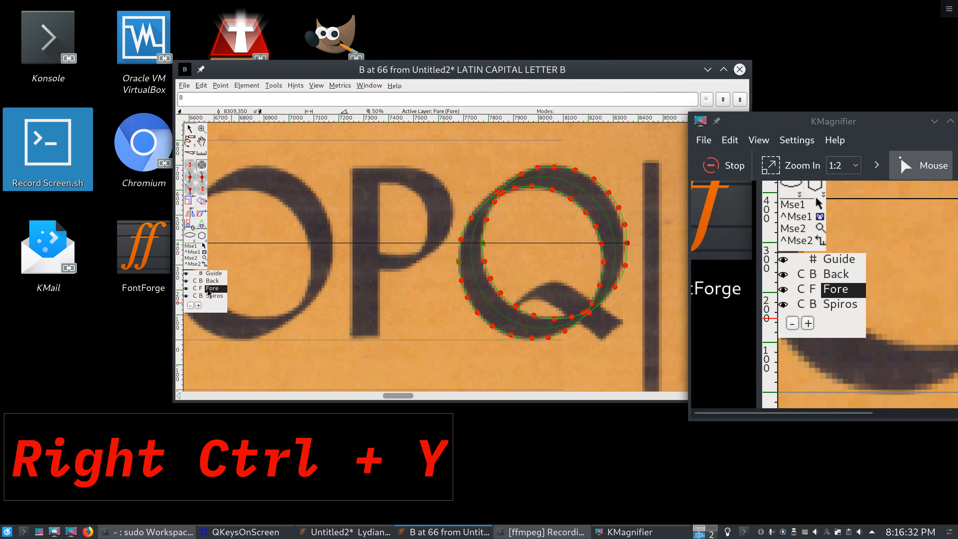
Step: Draw the Q's tail centreline as an open spiro from about (8296, 34) over the arch to about (7894, 108)
{"action": "scroll", "coordinate": [611, 340], "scroll_direction": "up", "scroll_amount": 2}
{"action": "scroll", "coordinate": [617, 339], "scroll_direction": "up", "scroll_amount": 1}
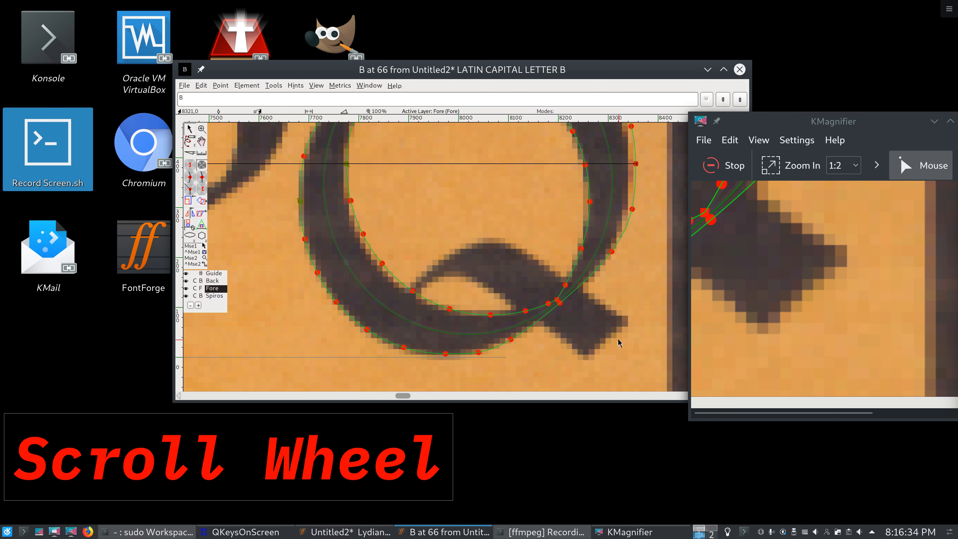
{"action": "left_click", "coordinate": [618, 339]}
{"action": "left_click", "coordinate": [190, 192]}
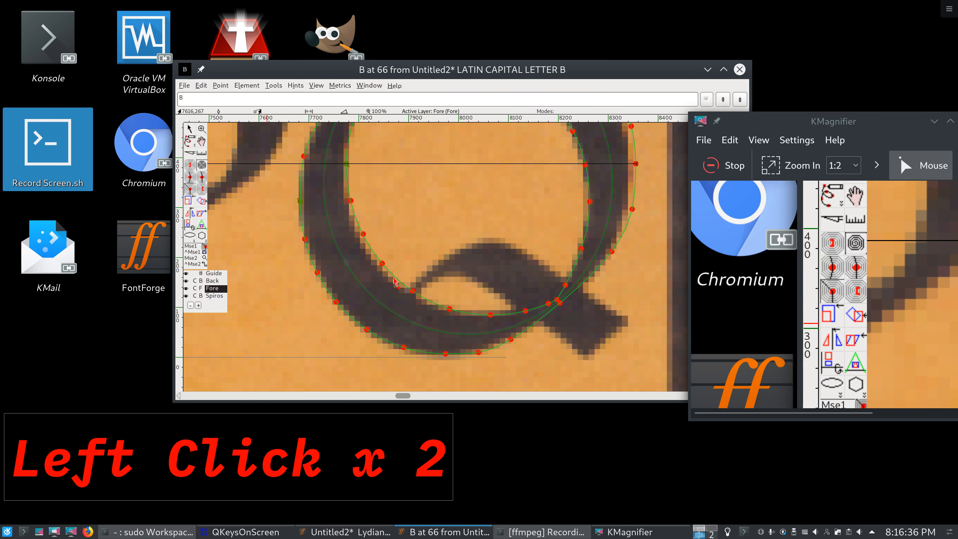
{"action": "left_click", "coordinate": [608, 339]}
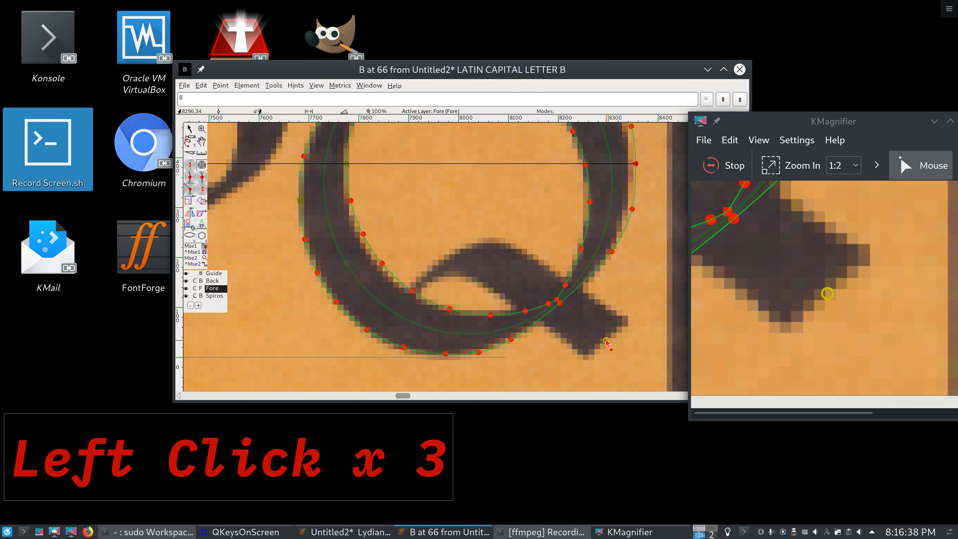
{"action": "left_click", "coordinate": [202, 190]}
{"action": "left_click", "coordinate": [493, 263]}
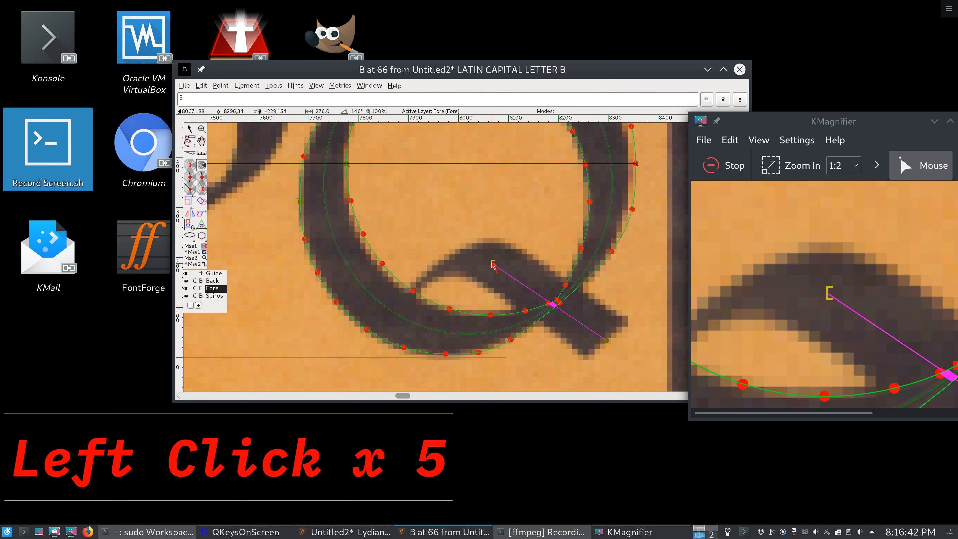
{"action": "left_click", "coordinate": [201, 177]}
{"action": "left_click", "coordinate": [469, 258]}
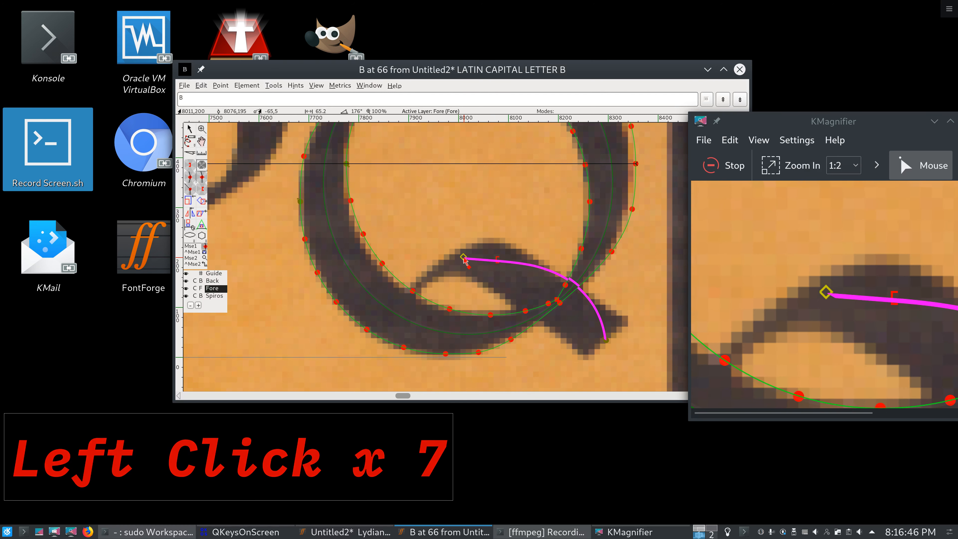
{"action": "left_click", "coordinate": [405, 302]}
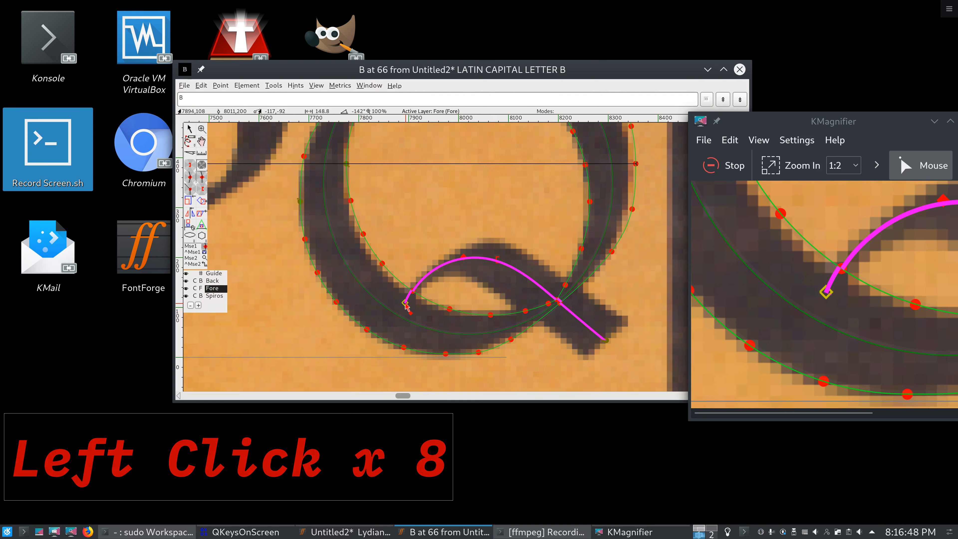
Step: Adjust the points on the arch of the Q's tail centreline and set its outer endpoint to G2 Curve
{"action": "left_click", "coordinate": [189, 129]}
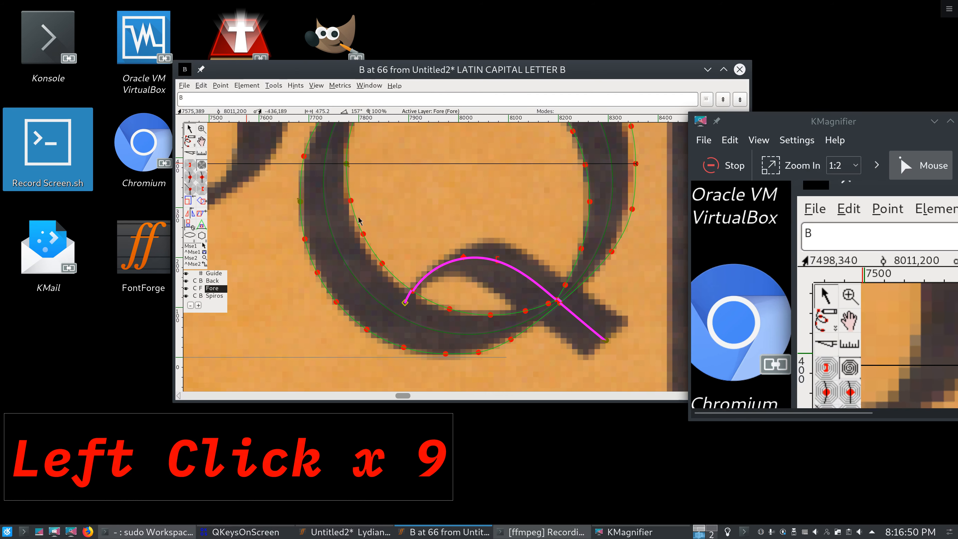
{"action": "left_click_drag", "start_coordinate": [464, 258], "coordinate": [502, 267]}
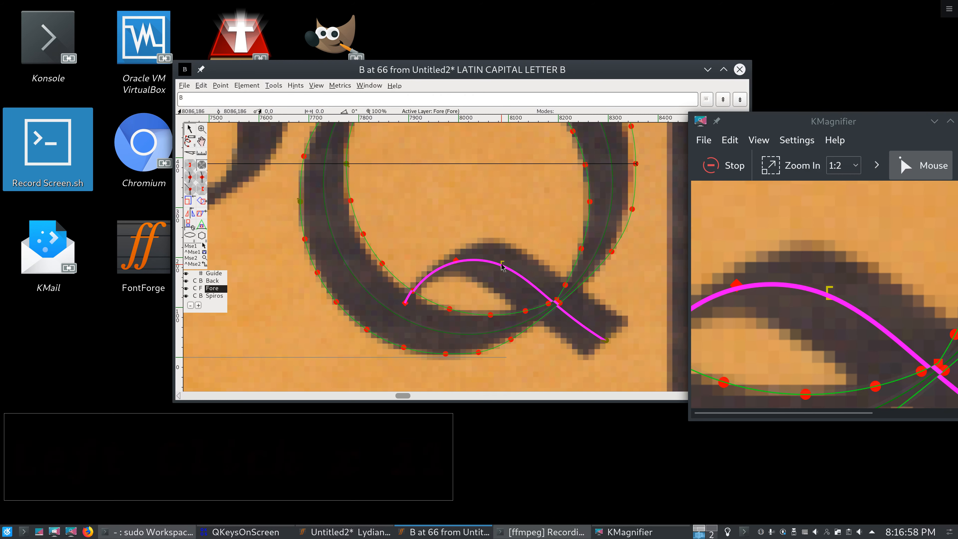
{"action": "left_click", "coordinate": [512, 271]}
{"action": "right_click", "coordinate": [606, 340]}
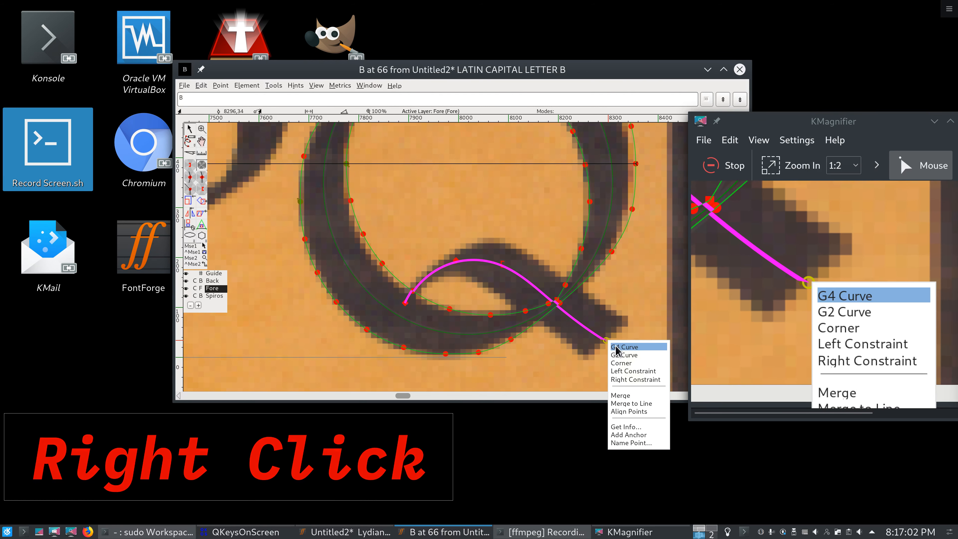
{"action": "left_click", "coordinate": [620, 355]}
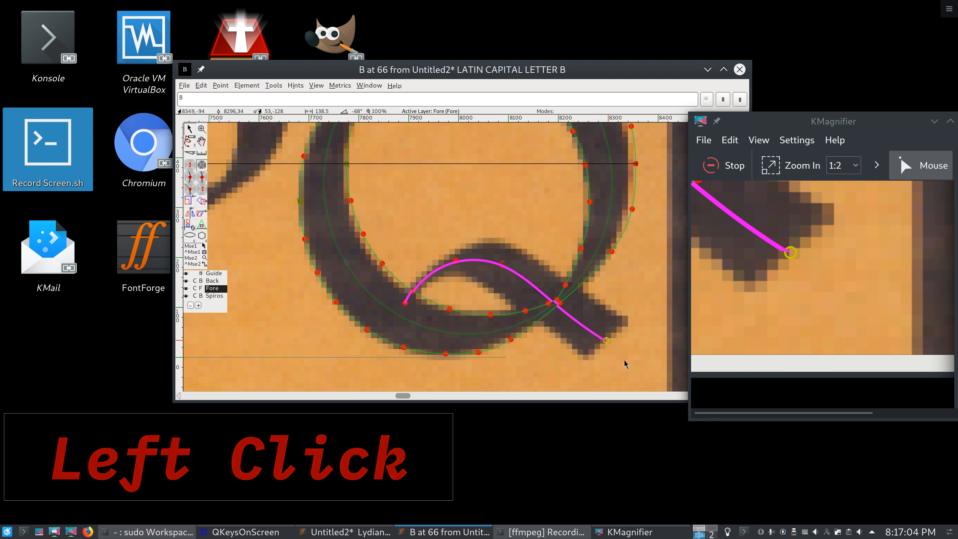
{"action": "left_click", "coordinate": [624, 363]}
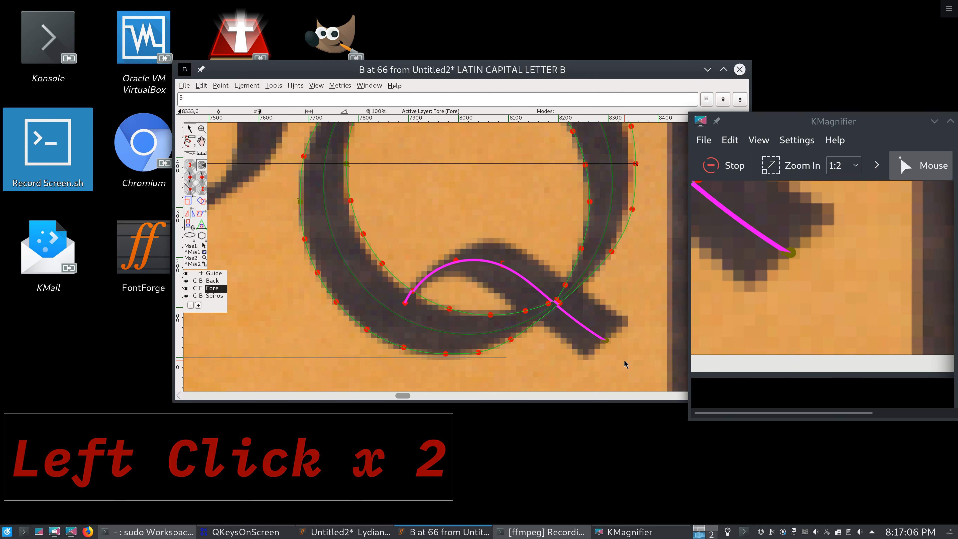
Step: Add a constraint point on the Q's tail centreline between the bowl crossing and the outer end
{"action": "left_click", "coordinate": [190, 165]}
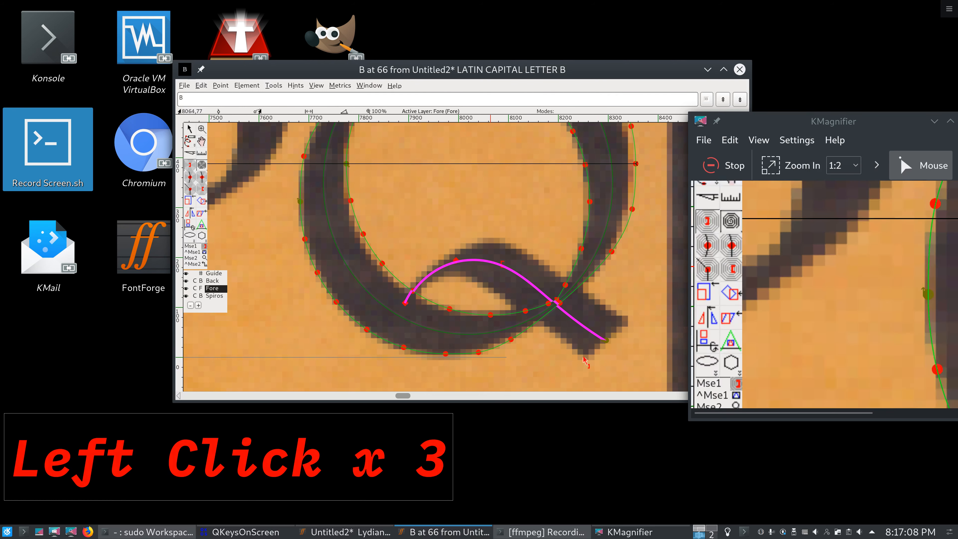
{"action": "left_click", "coordinate": [586, 325]}
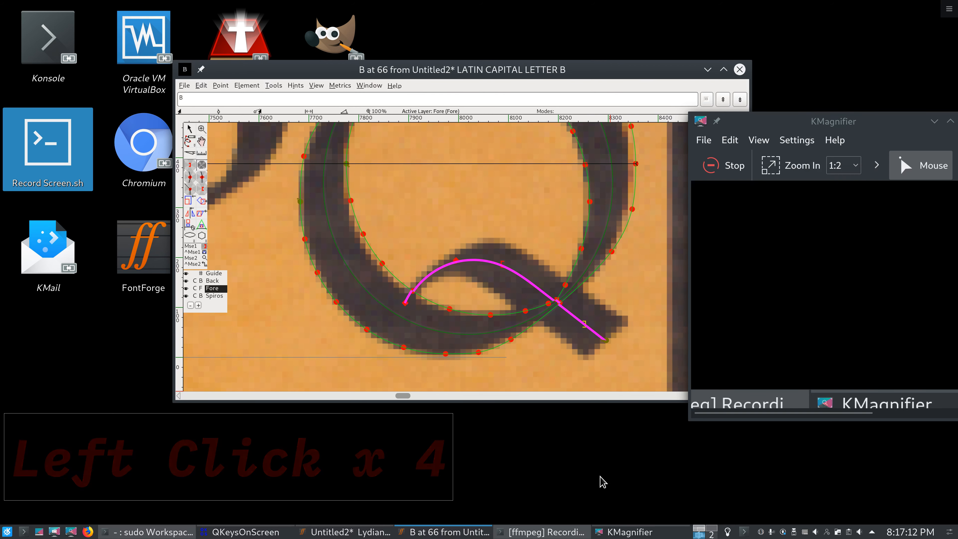
Step: Copy the tail's whole spiro centreline from the Fore layer into the Spiros layer, and return to the Fore layer
{"action": "left_click", "coordinate": [190, 128]}
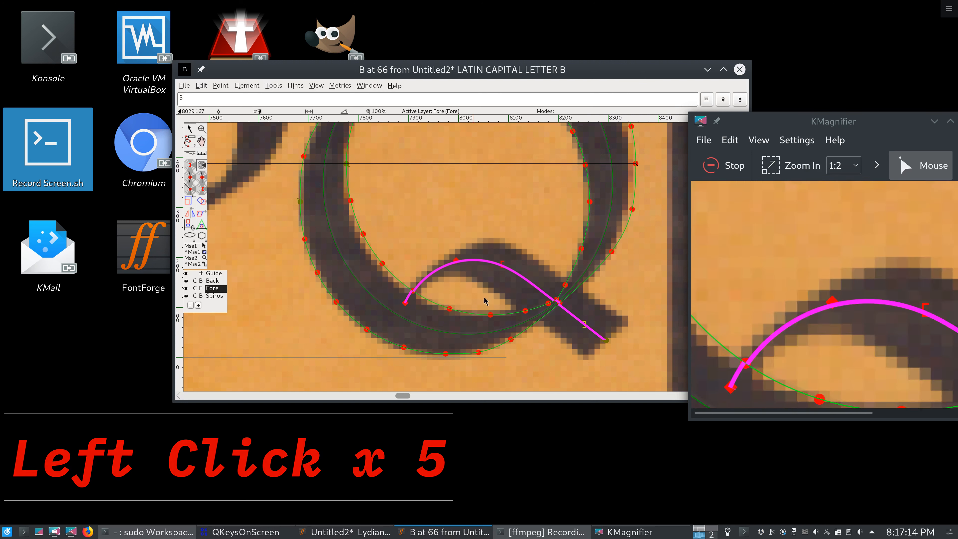
{"action": "key", "text": "ctrl+c"}
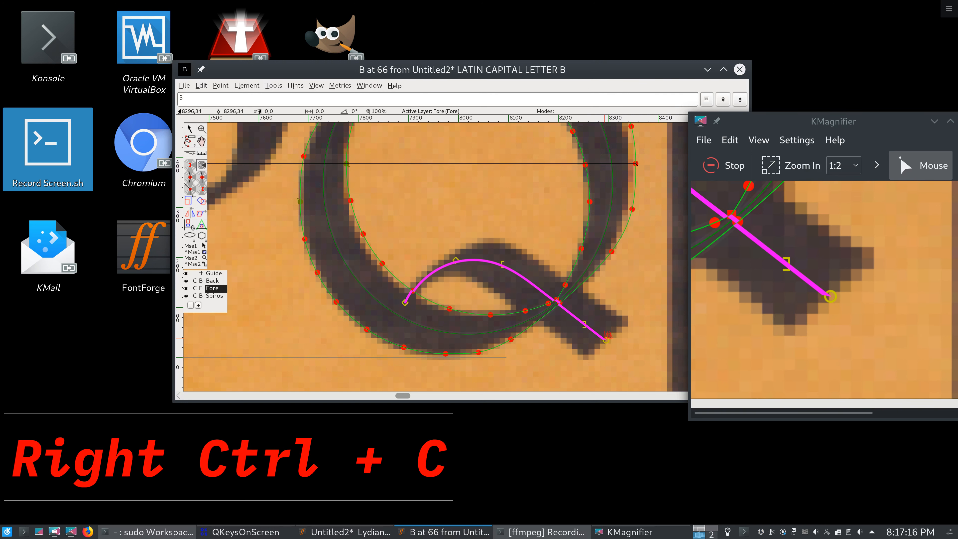
{"action": "left_click", "coordinate": [220, 296]}
{"action": "left_click", "coordinate": [220, 297]}
{"action": "key", "text": "ctrl+v"}
{"action": "left_click", "coordinate": [214, 289]}
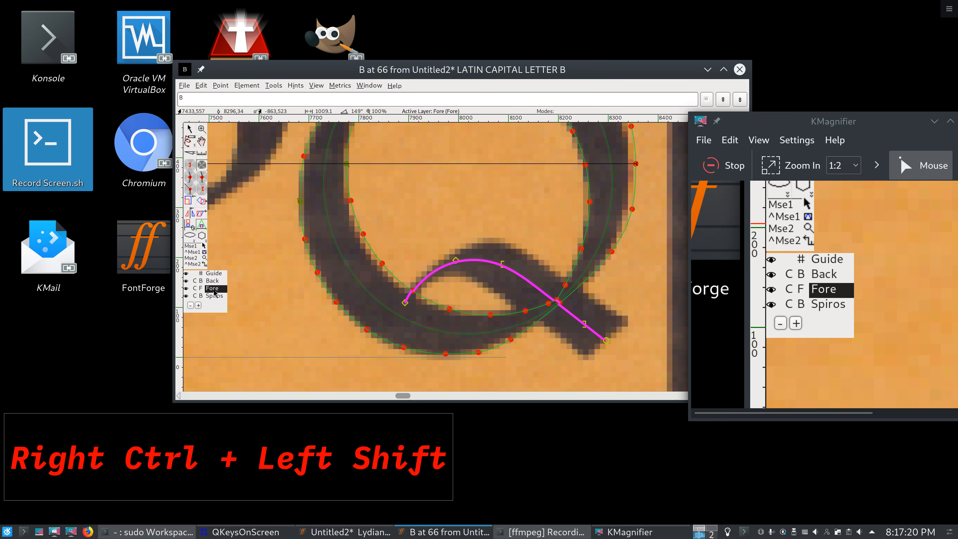
Step: Apply Expand Stroke to the tail centreline with the 120 by 10 nib at 40° and uncover the result
{"action": "key", "text": "ctrl+shift+e"}
{"action": "left_click", "coordinate": [617, 406]}
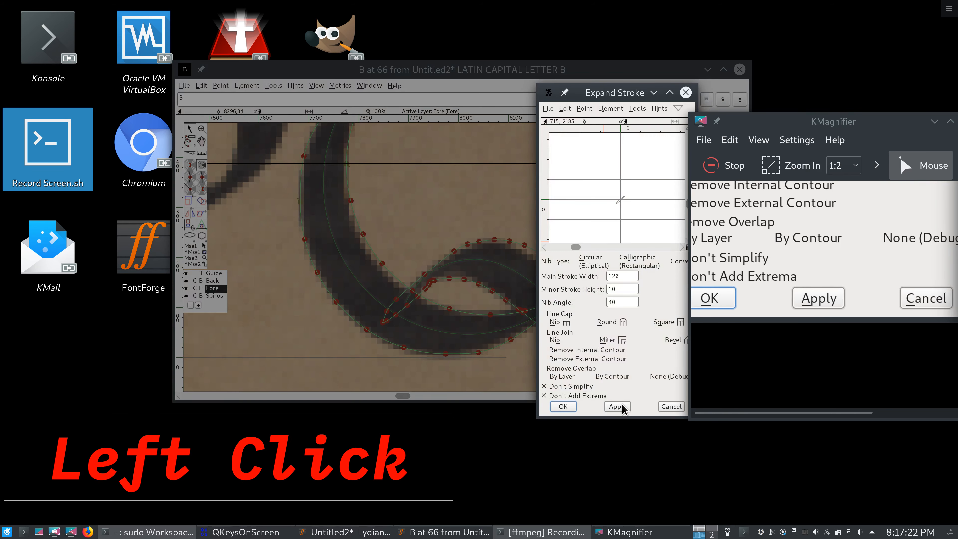
{"action": "mouse_move", "coordinate": [605, 89]}
{"action": "left_mouse_down"}
{"action": "mouse_move", "coordinate": [713, 84]}
{"action": "mouse_move", "coordinate": [590, 98]}
{"action": "mouse_move", "coordinate": [691, 99]}
{"action": "left_mouse_up"}
{"action": "left_click_drag", "start_coordinate": [612, 70], "coordinate": [467, 66]}
{"action": "left_click_drag", "start_coordinate": [662, 99], "coordinate": [502, 85]}
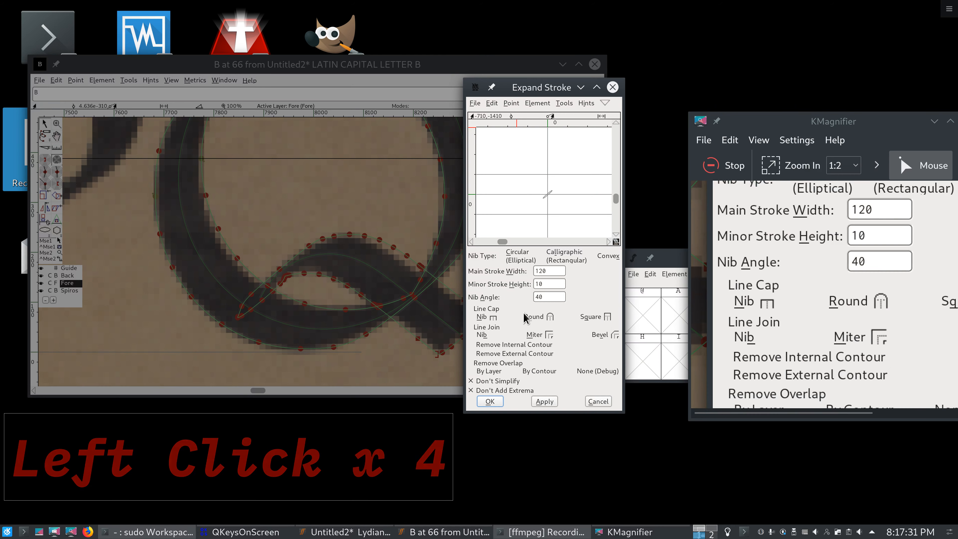
Step: Try a minor stroke height of 1 for the tail's stroke expansion
{"action": "left_click", "coordinate": [552, 287]}
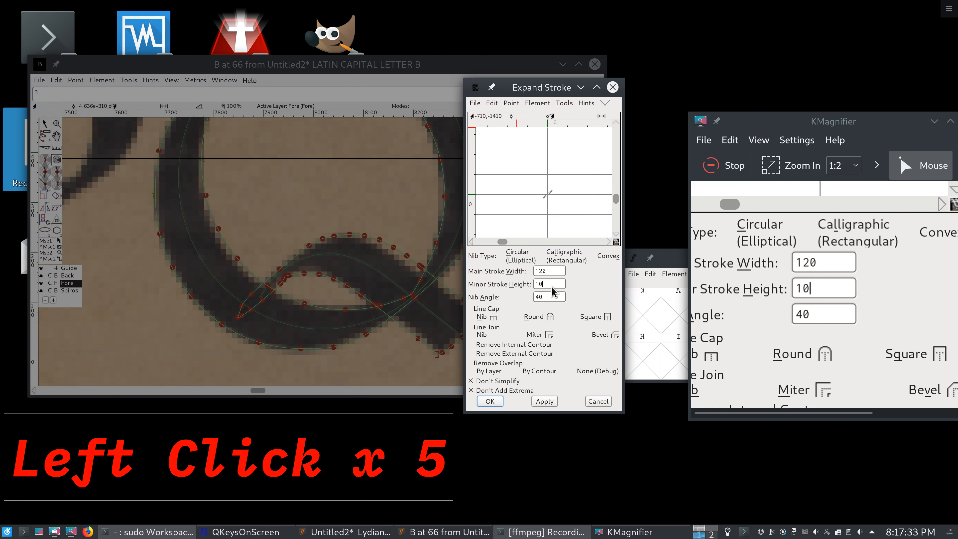
{"action": "key", "text": "BackSpace"}
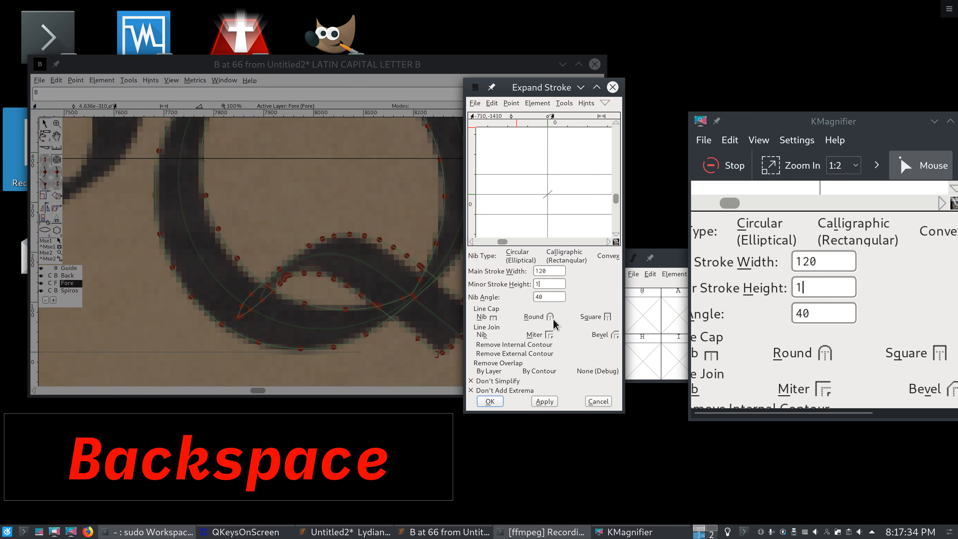
{"action": "left_click", "coordinate": [544, 401]}
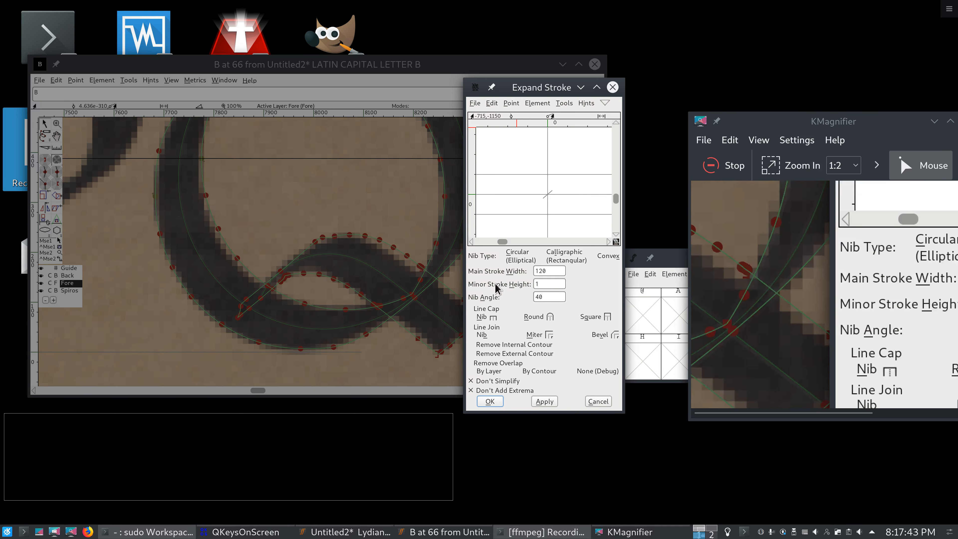
Step: Set the minor stroke height to 10 and accept the tail's stroke expansion
{"action": "double_click", "coordinate": [537, 285]}
{"action": "type", "text": "0"}
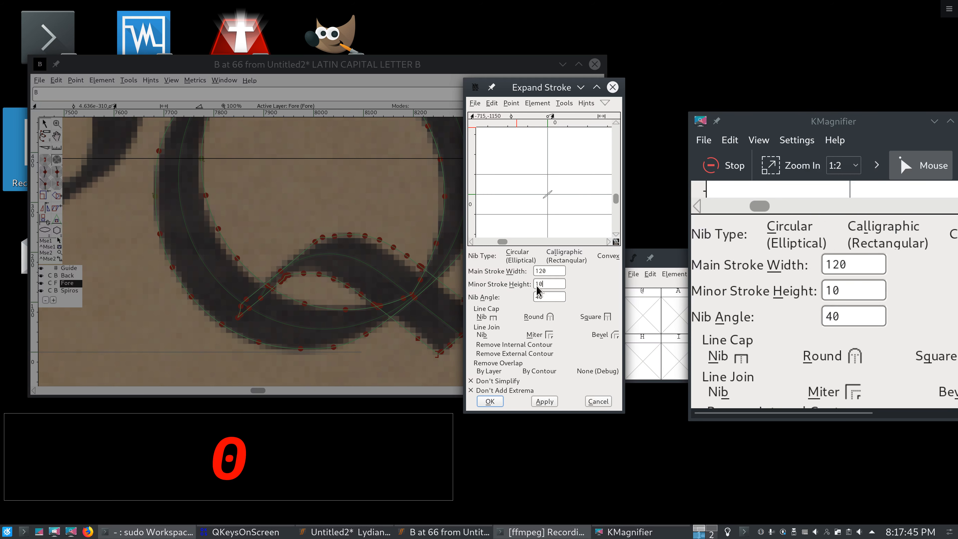
{"action": "left_click", "coordinate": [545, 401]}
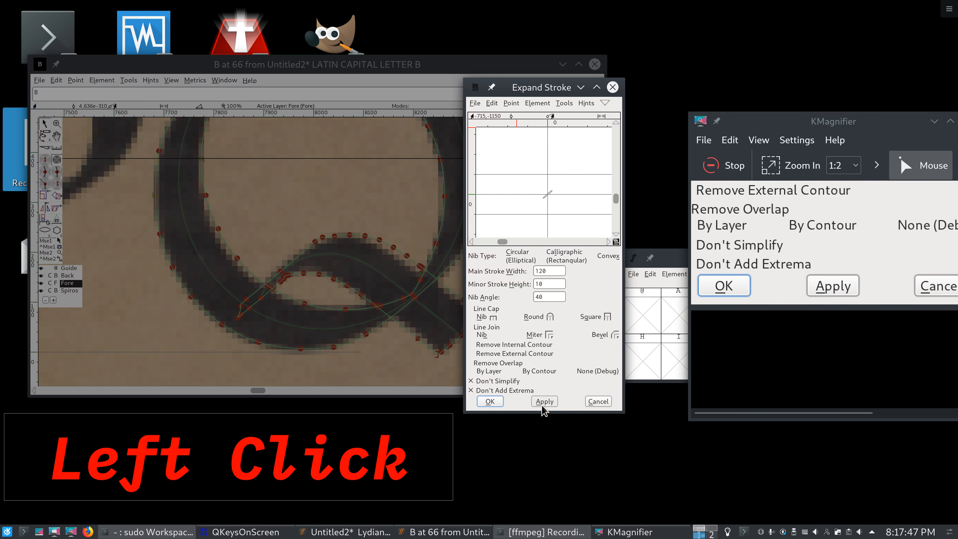
{"action": "left_click", "coordinate": [490, 401]}
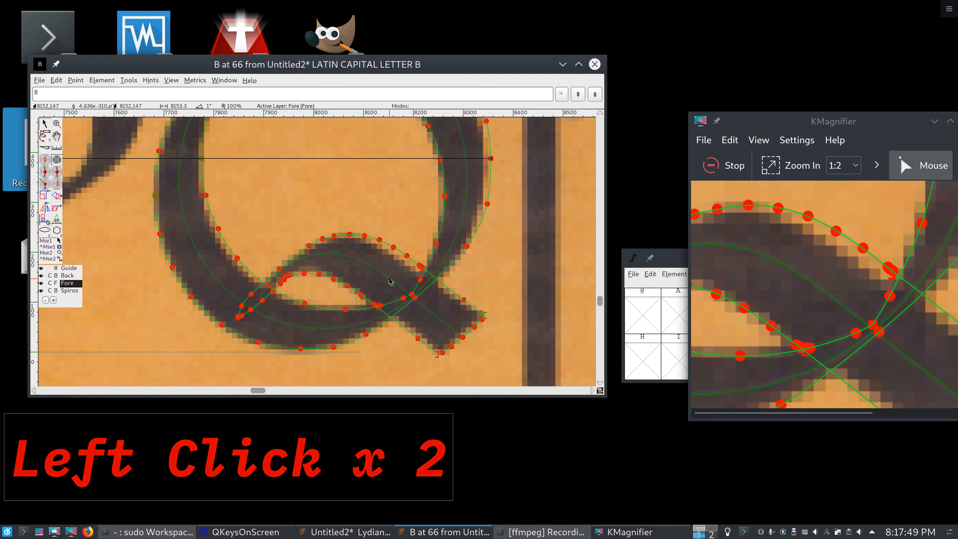
Step: Hide the scanned background image behind the Q's outlines
{"action": "scroll", "coordinate": [54, 311], "scroll_direction": "down", "scroll_amount": 2, "text": "ctrl"}
{"action": "scroll", "coordinate": [54, 311], "scroll_direction": "up", "scroll_amount": 1}
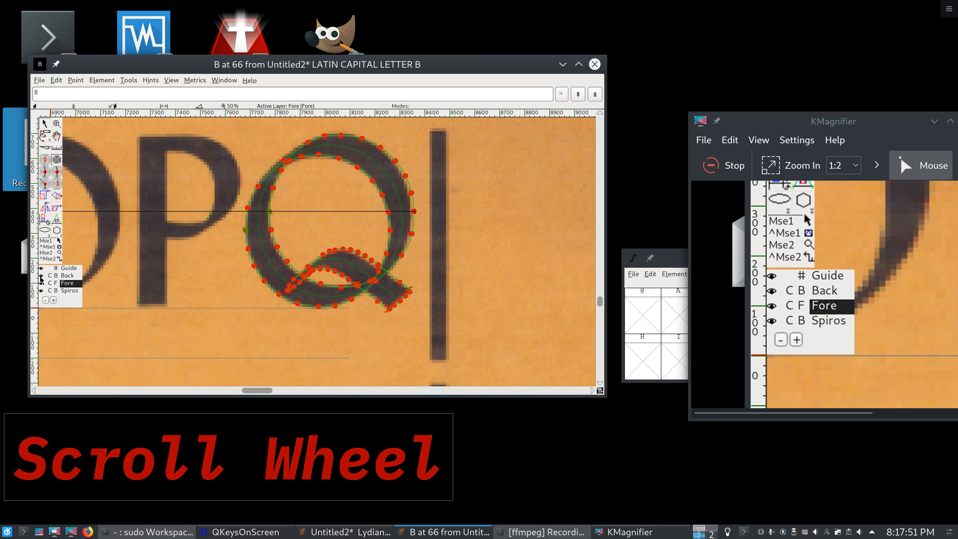
{"action": "key", "text": "grave"}
{"action": "scroll", "coordinate": [427, 302], "scroll_direction": "up", "scroll_amount": 1}
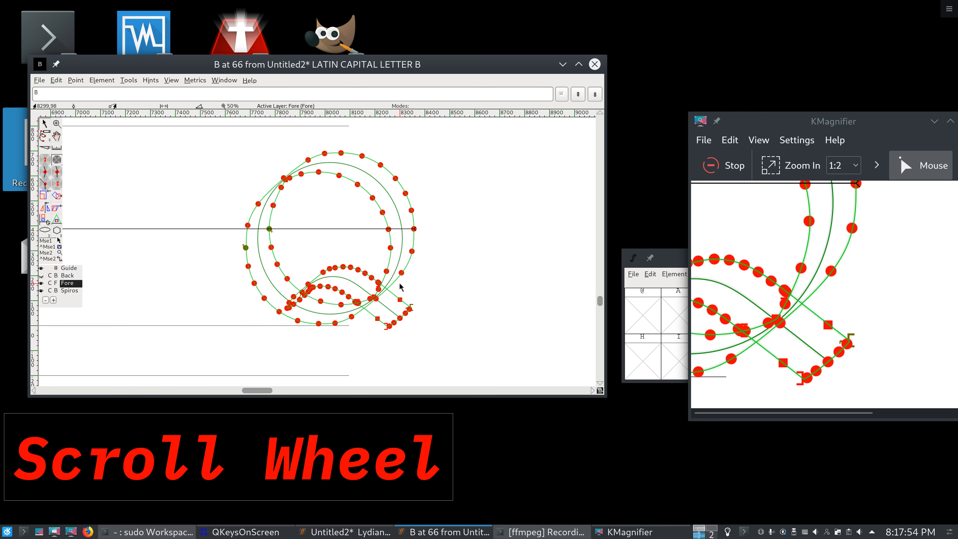
Step: Switch the Q's outlines from spiro to Bézier points and preview the filled glyph
{"action": "left_click", "coordinate": [410, 310]}
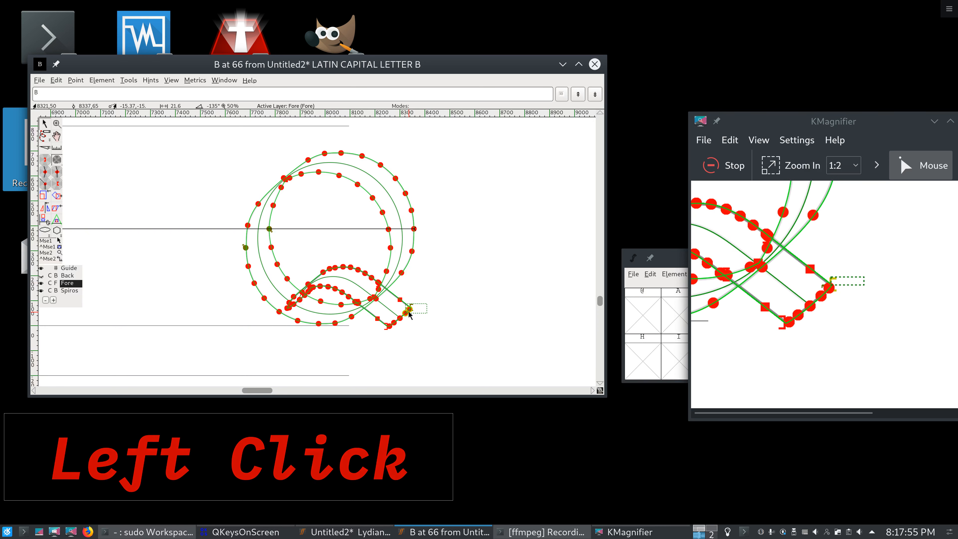
{"action": "key", "text": "p"}
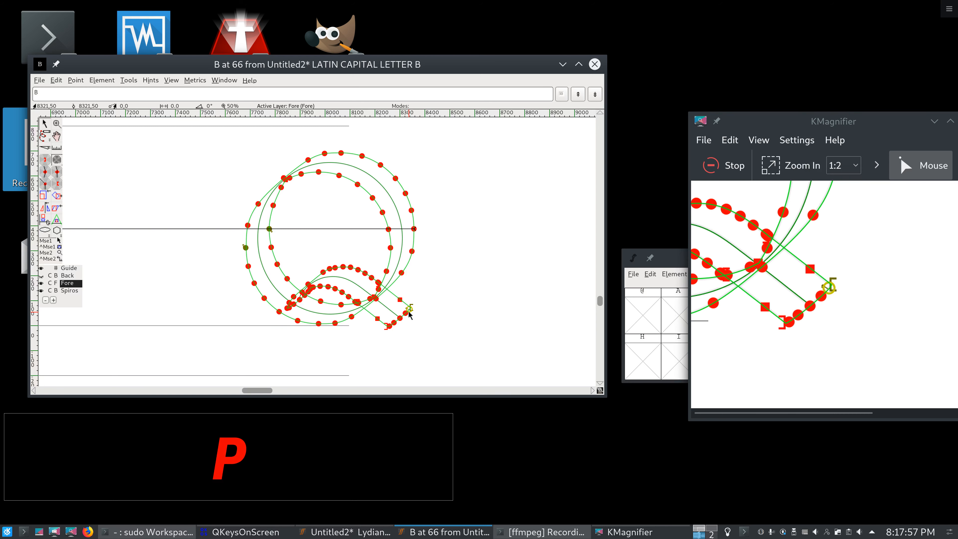
{"action": "key", "text": "o"}
{"action": "left_click_drag", "start_coordinate": [352, 257], "coordinate": [361, 274]}
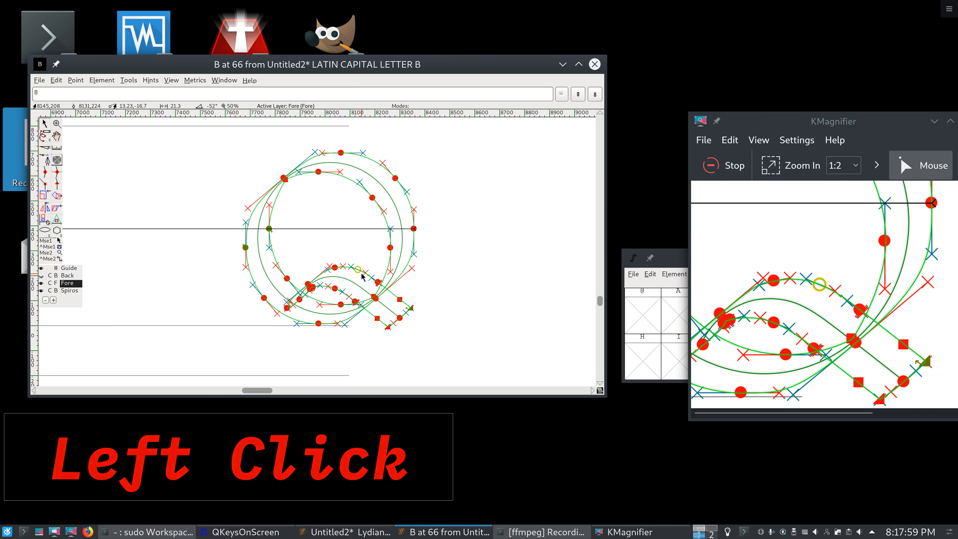
{"action": "key", "text": "grave"}
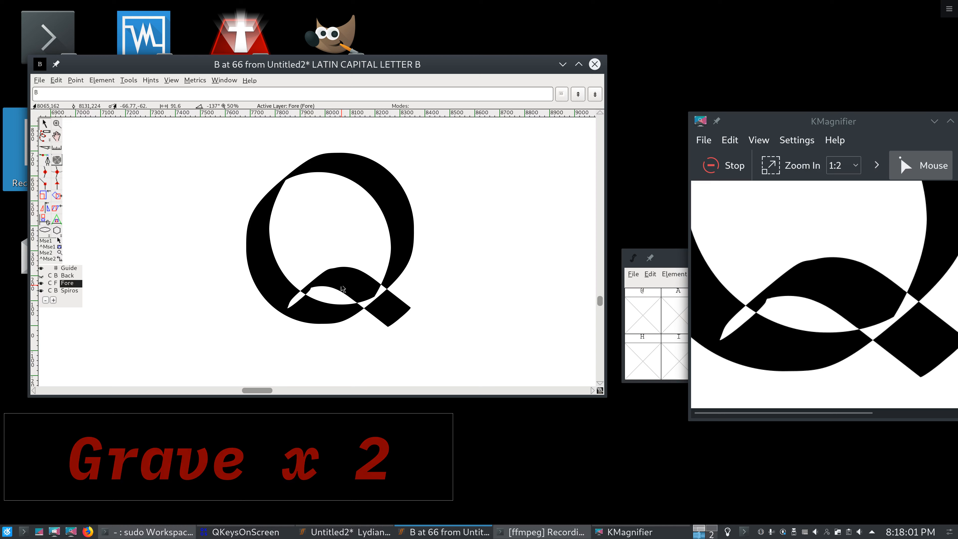
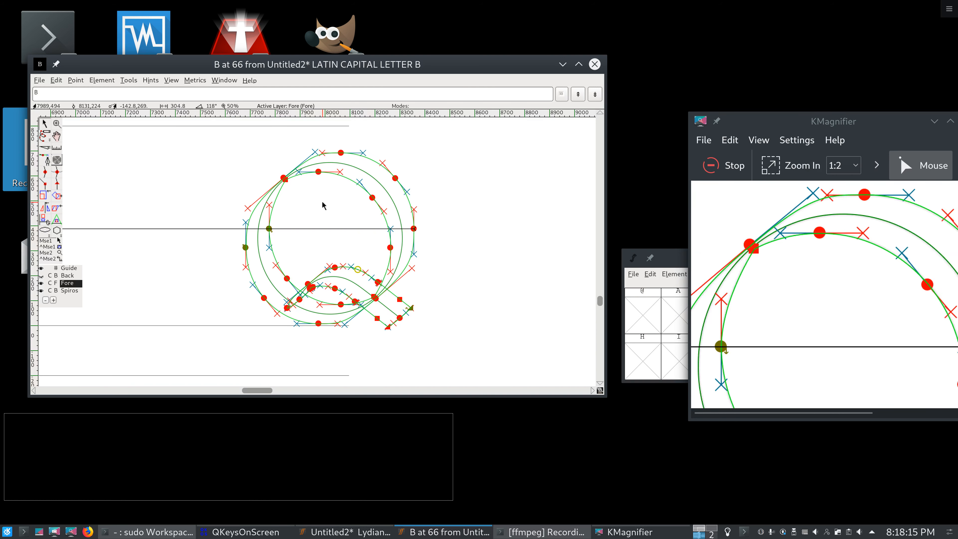
Step: Set the Q's tail contour direction to clockwise and preview the filled result
{"action": "left_click", "coordinate": [361, 260]}
{"action": "left_click", "coordinate": [357, 269]}
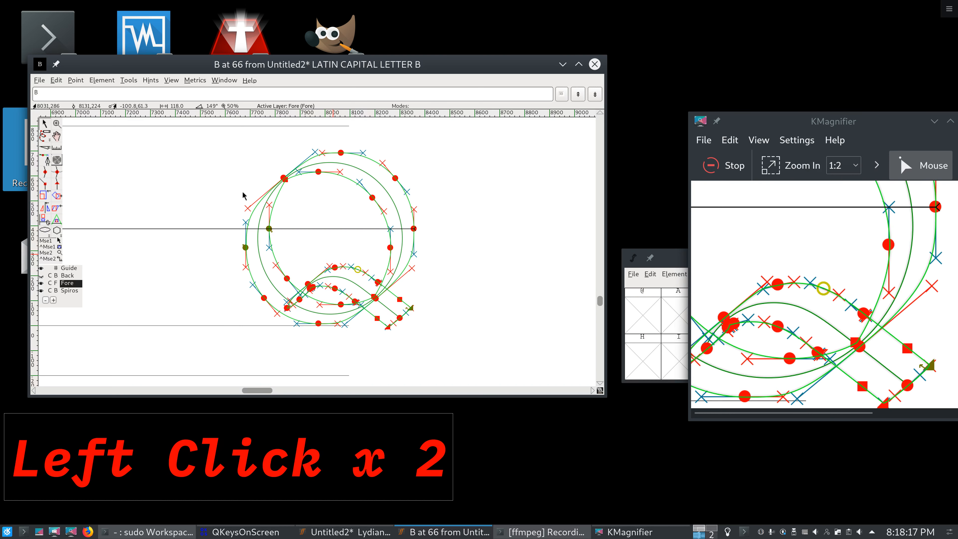
{"action": "left_click", "coordinate": [102, 80]}
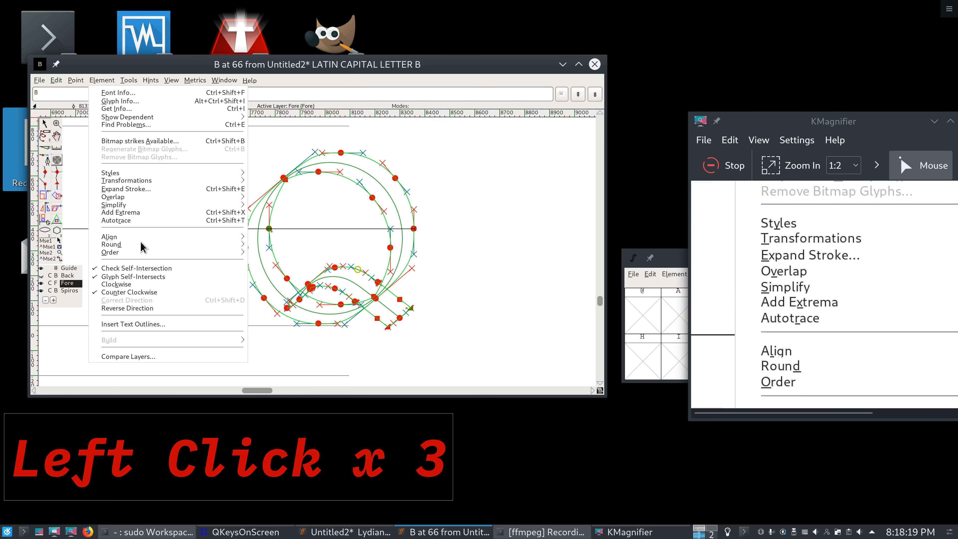
{"action": "left_click", "coordinate": [142, 284]}
{"action": "key", "text": "grave"}
{"action": "key", "text": "grave"}
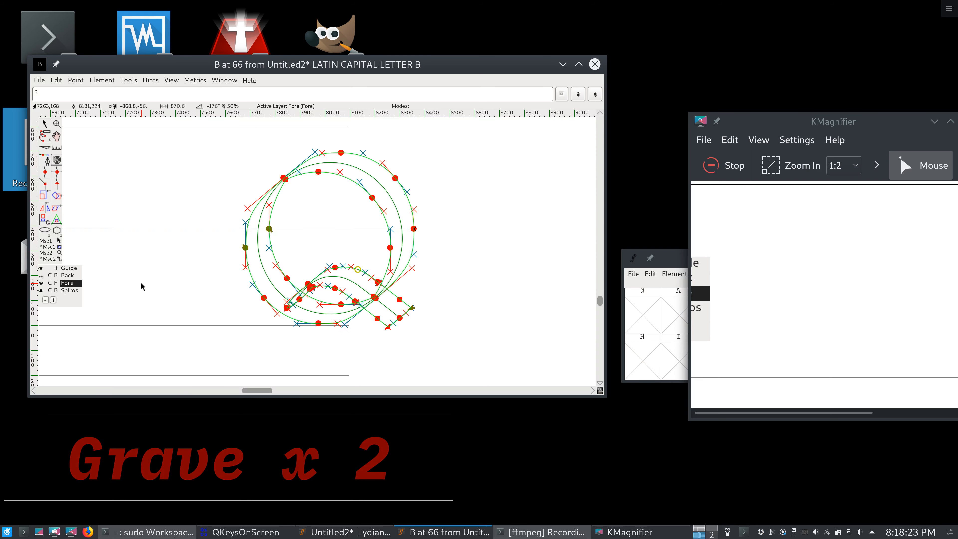
Step: Save the font file and close the capital B glyph window
{"action": "scroll", "coordinate": [142, 287], "scroll_direction": "down", "scroll_amount": 19}
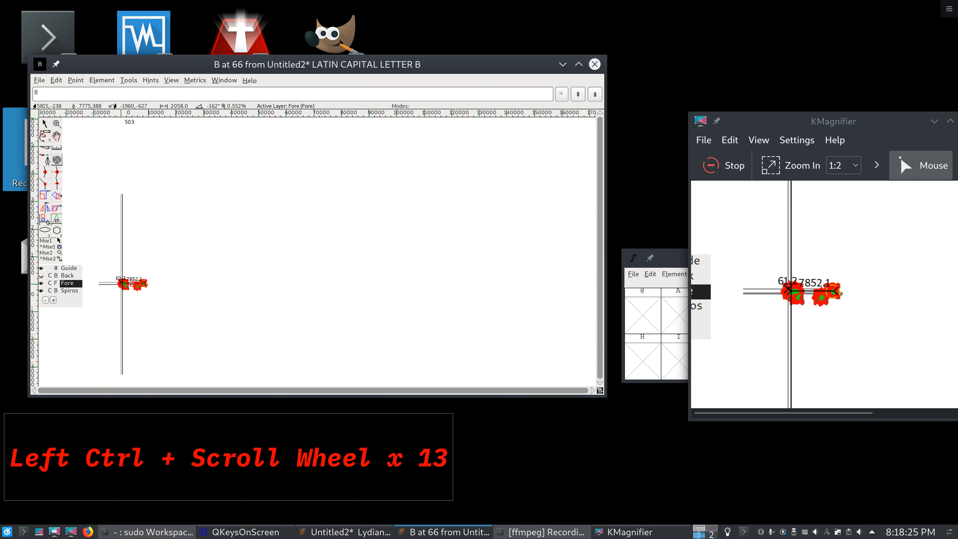
{"action": "scroll", "coordinate": [123, 281], "scroll_direction": "up", "scroll_amount": 2}
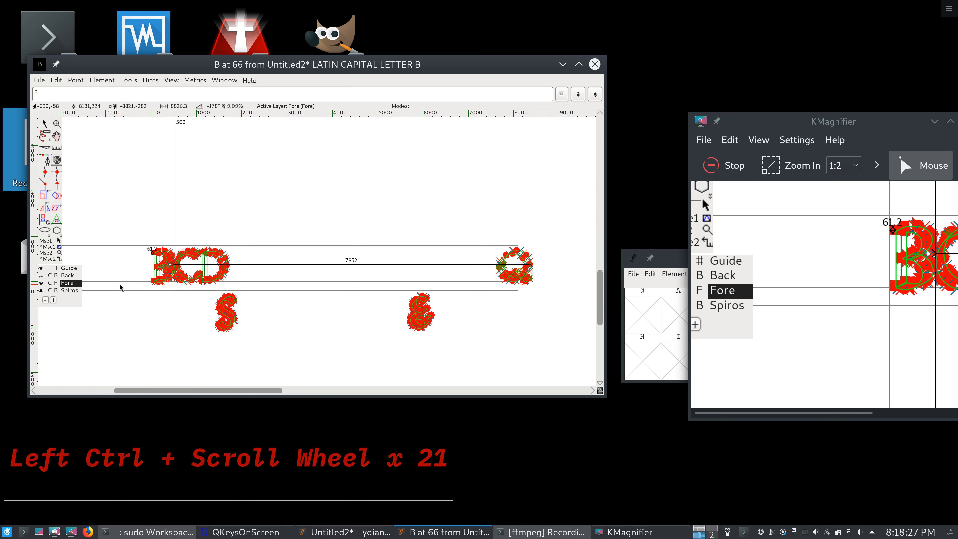
{"action": "left_click", "coordinate": [39, 80]}
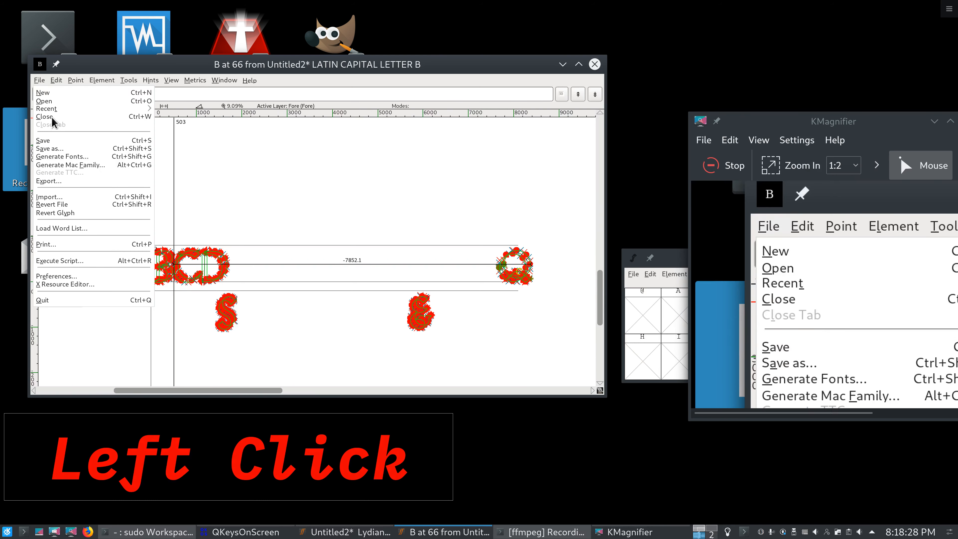
{"action": "left_click", "coordinate": [59, 142]}
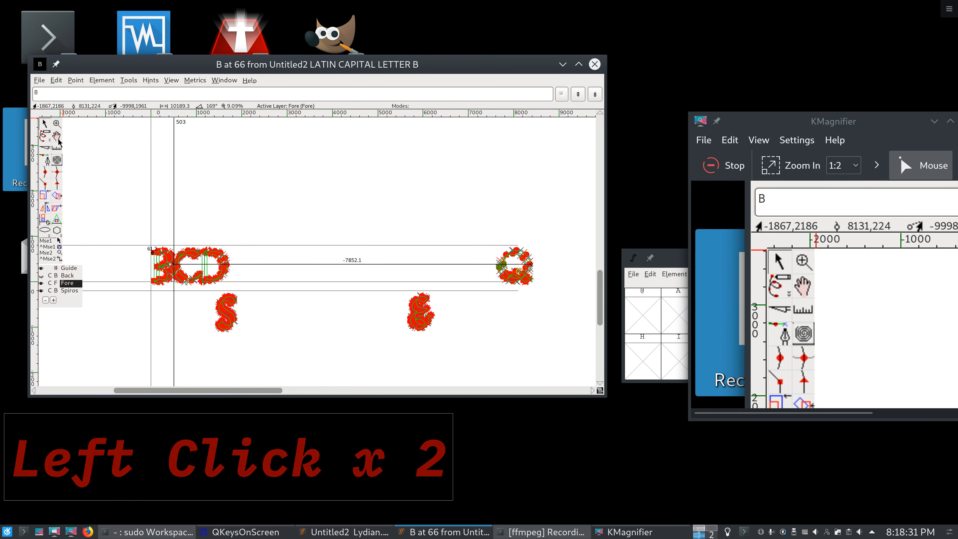
{"action": "right_click", "coordinate": [593, 78]}
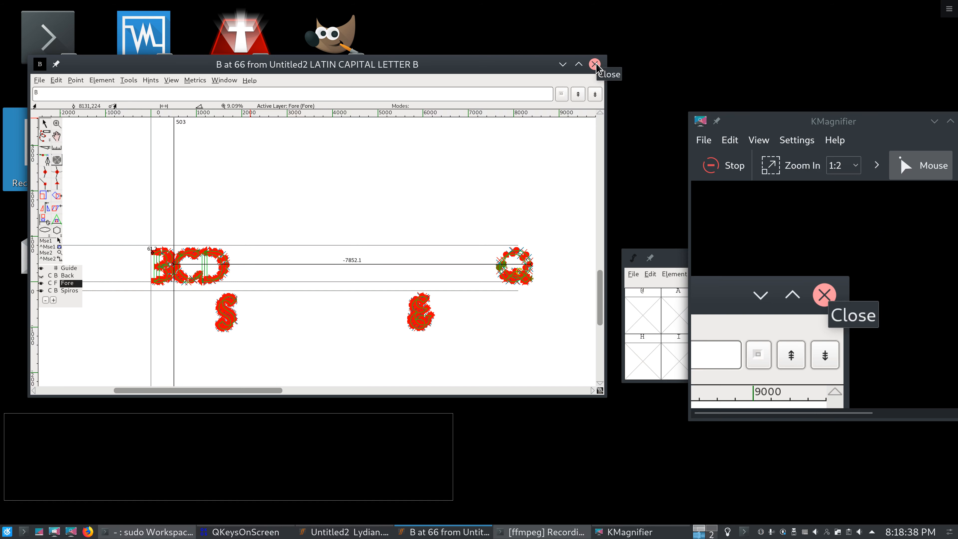
{"action": "left_click", "coordinate": [595, 65]}
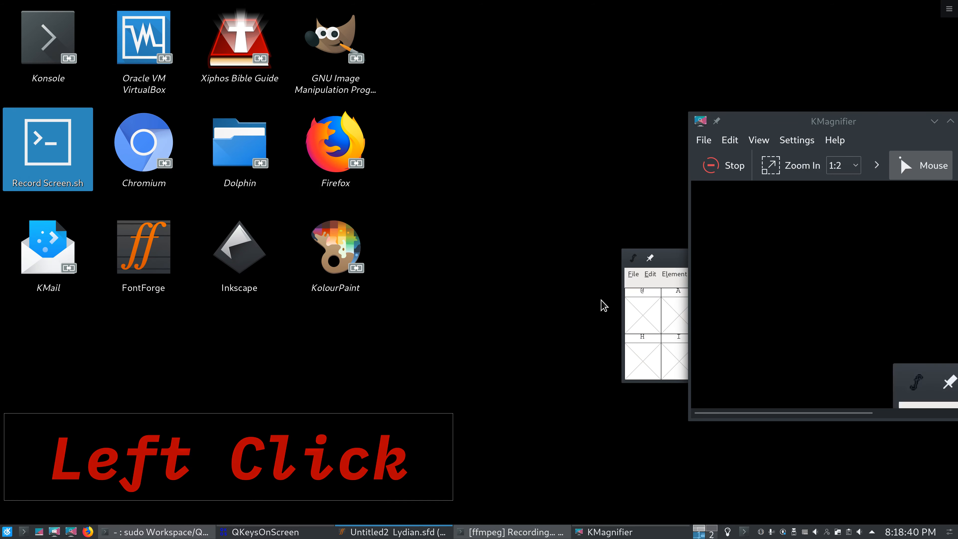
Step: Open a Konsole terminal and launch fontforge with Workspace/fontforge/Lydian.sfd
{"action": "left_click", "coordinate": [23, 532]}
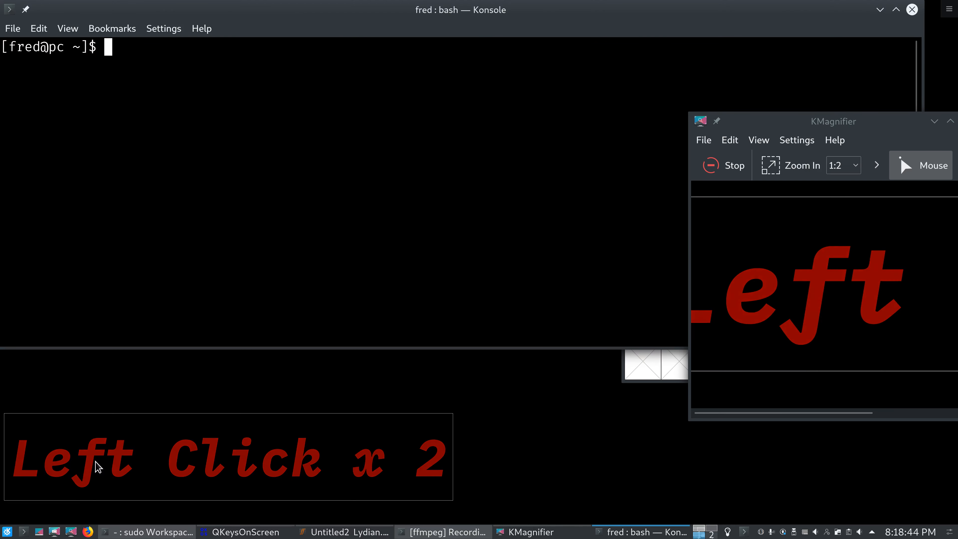
{"action": "type", "text": "fontforge"}
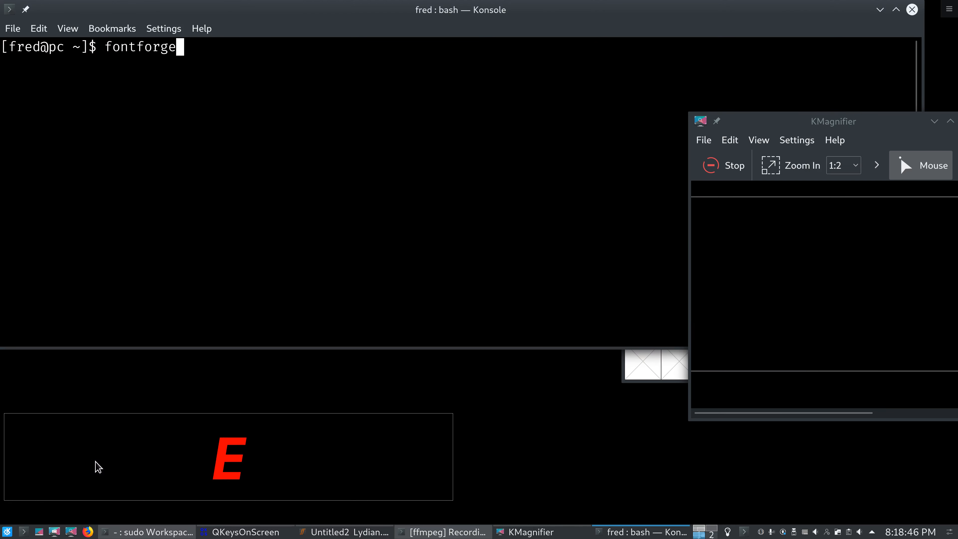
{"action": "type", "text": " W"}
{"action": "key", "text": "Tab"}
{"action": "type", "text": "o"}
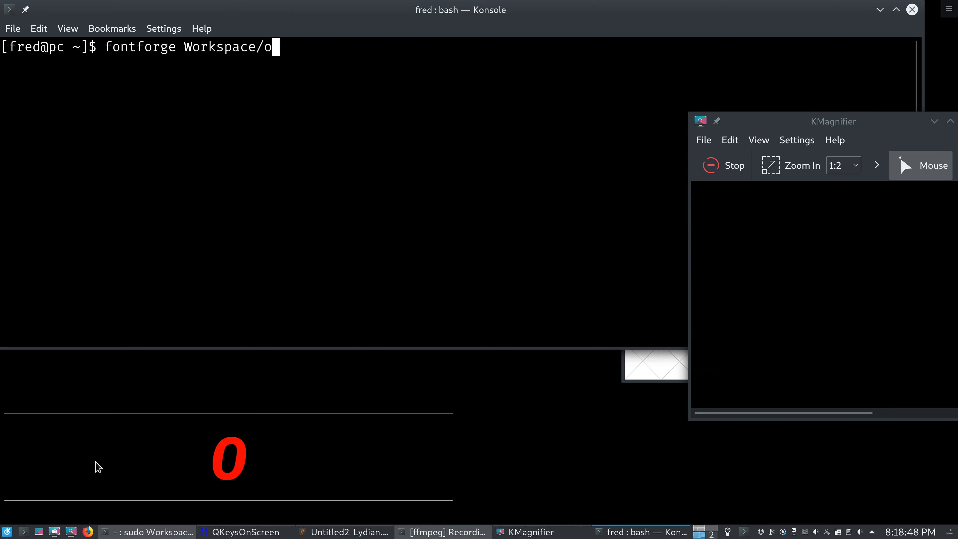
{"action": "key", "text": "Tab"}
{"action": "type", "text": "Lyd"}
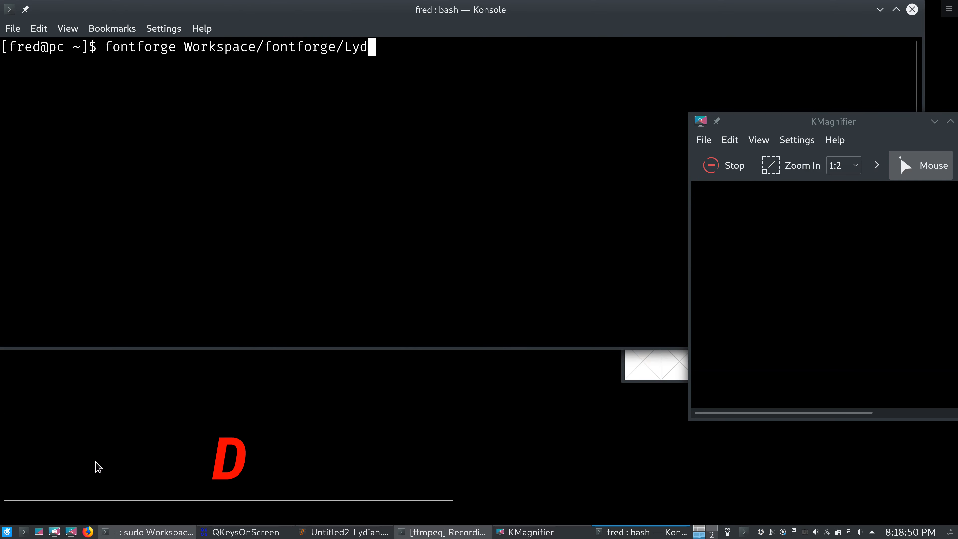
{"action": "key", "text": "Tab"}
{"action": "key", "text": "Return"}
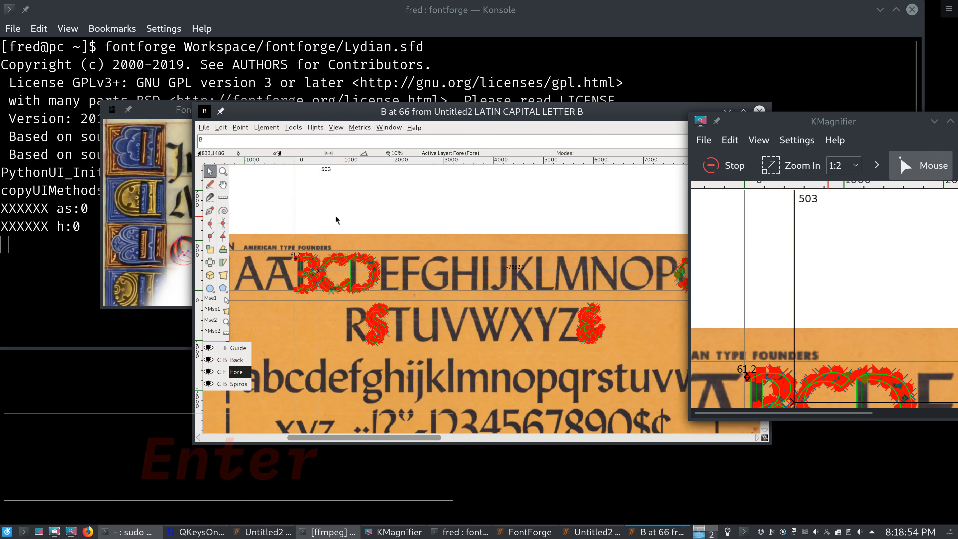
Step: Delete the Q's expanded outlines from the Fore layer
{"action": "key", "text": "ctrl+shift+e"}
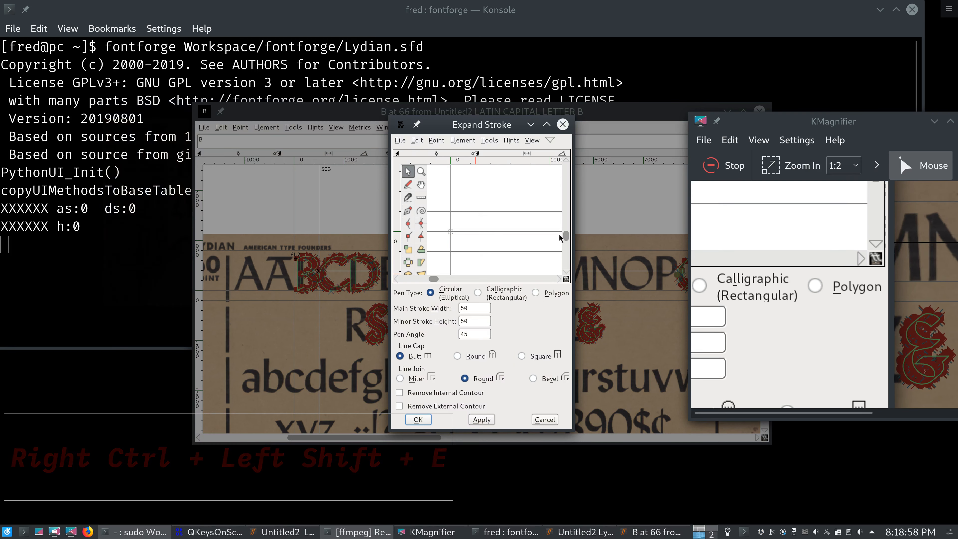
{"action": "left_click", "coordinate": [562, 124]}
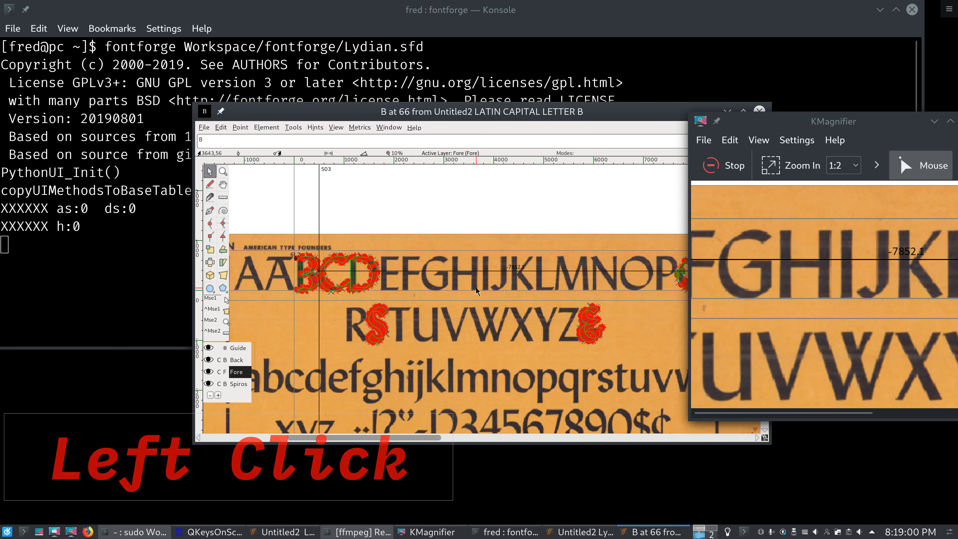
{"action": "scroll", "coordinate": [442, 302], "scroll_direction": "up", "scroll_amount": 8, "text": "ctrl"}
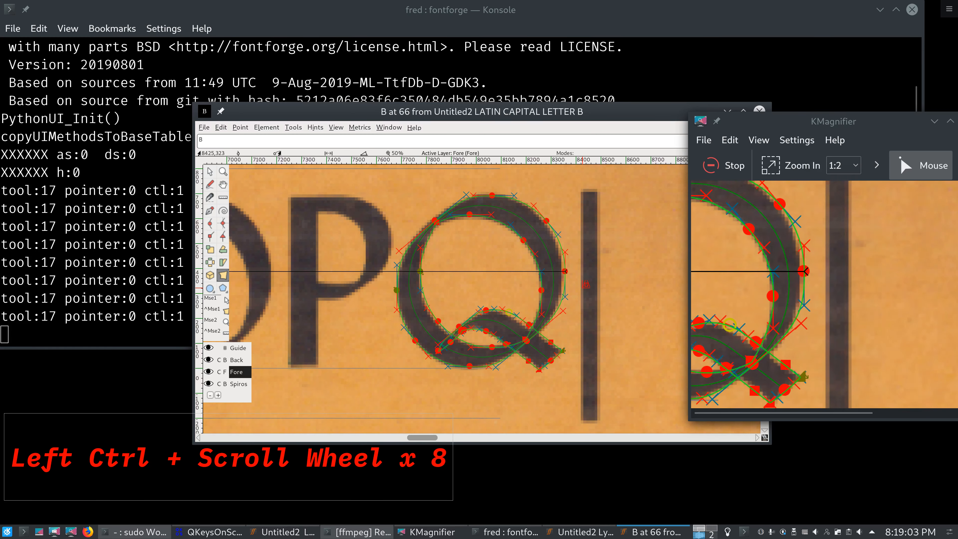
{"action": "left_click_drag", "start_coordinate": [328, 173], "coordinate": [602, 409]}
{"action": "key", "text": "BackSpace"}
Step: Copy the Q's bowl and tail centrelines from the Spiros layer into the Fore layer
{"action": "left_click", "coordinate": [235, 359]}
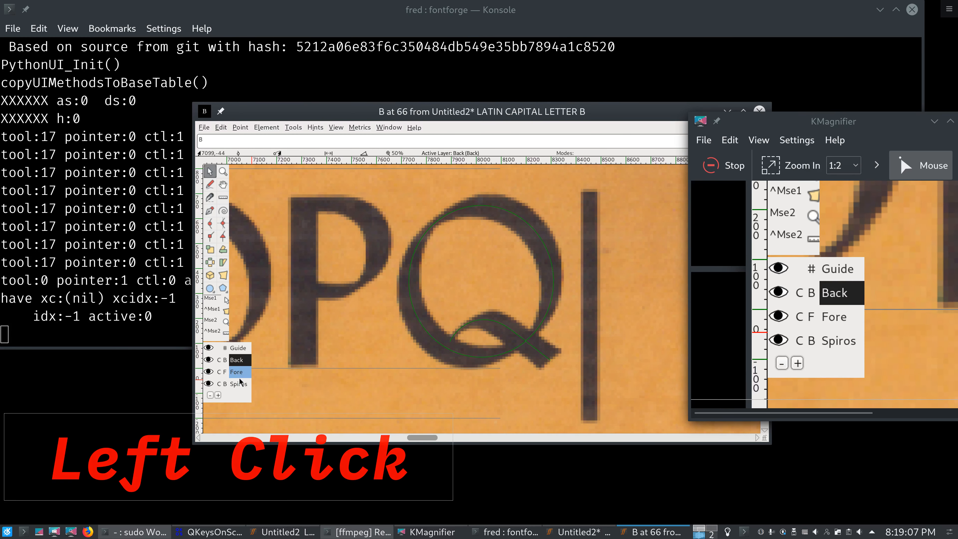
{"action": "left_click", "coordinate": [240, 384]}
{"action": "key", "text": "ctrl+a"}
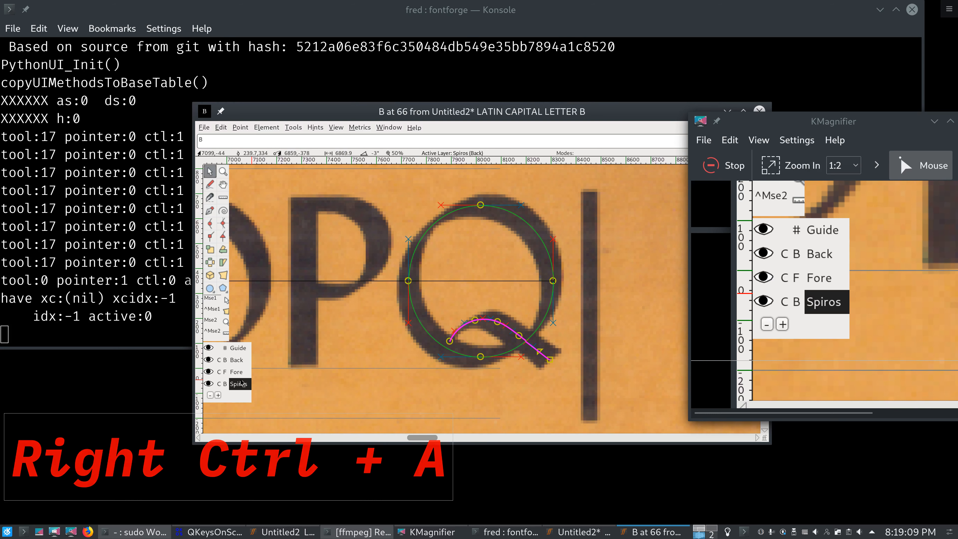
{"action": "double_click", "coordinate": [222, 275]}
{"action": "key", "text": "ctrl+c"}
{"action": "key", "text": "ctrl+c"}
{"action": "left_click", "coordinate": [243, 373]}
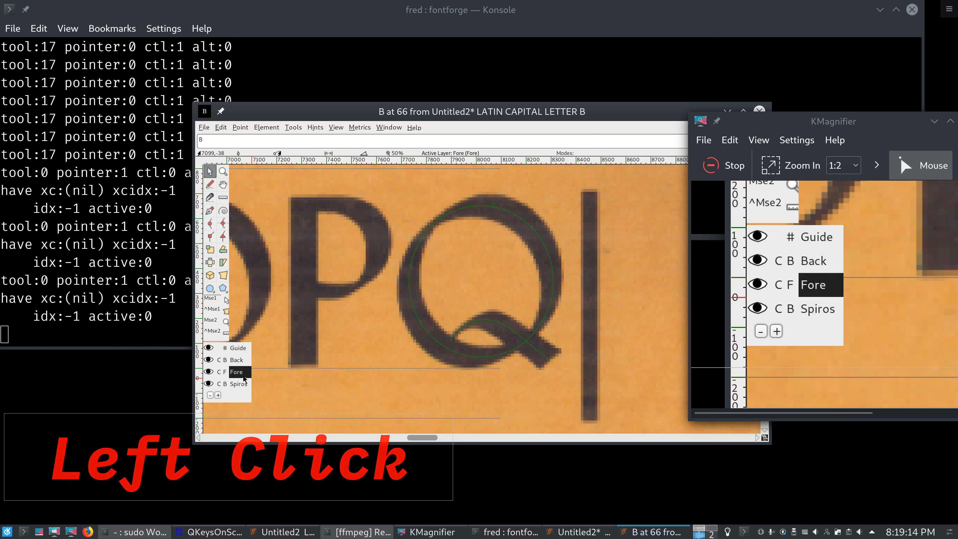
{"action": "key", "text": "ctrl+v"}
Step: Expand the Q's centrelines with a circular (elliptical) pen, main stroke width 120, minor stroke height 10 and pen angle 45
{"action": "key", "text": "ctrl+shift+e"}
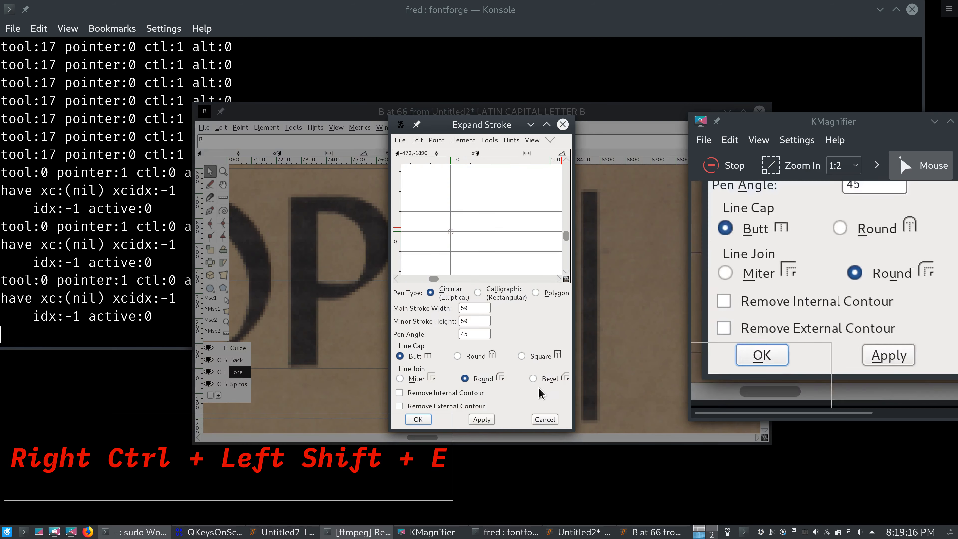
{"action": "left_click", "coordinate": [400, 304]}
{"action": "type", "text": "120"}
{"action": "key", "text": "Tab"}
{"action": "type", "text": "10"}
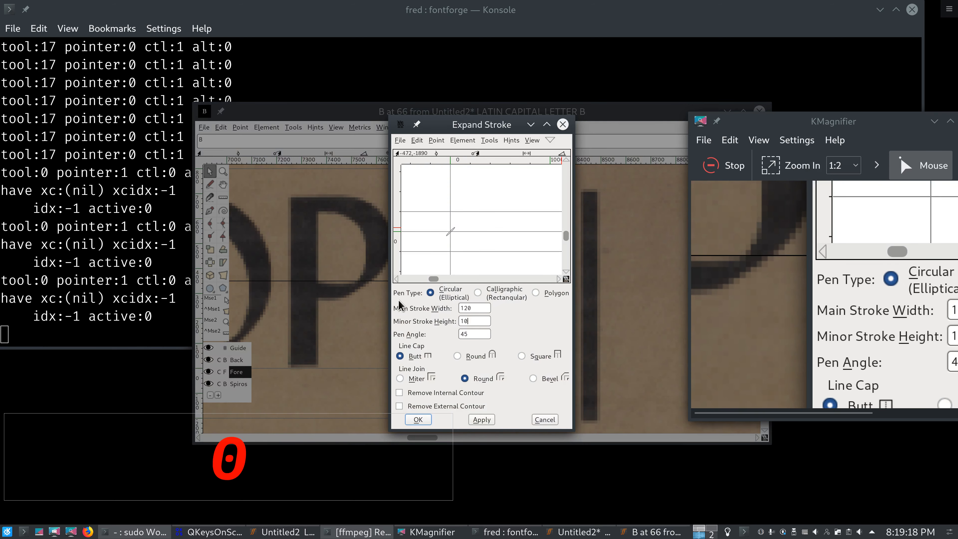
{"action": "mouse_move", "coordinate": [477, 125]}
{"action": "left_mouse_down"}
{"action": "mouse_move", "coordinate": [280, 133]}
{"action": "mouse_move", "coordinate": [318, 136]}
{"action": "left_mouse_up"}
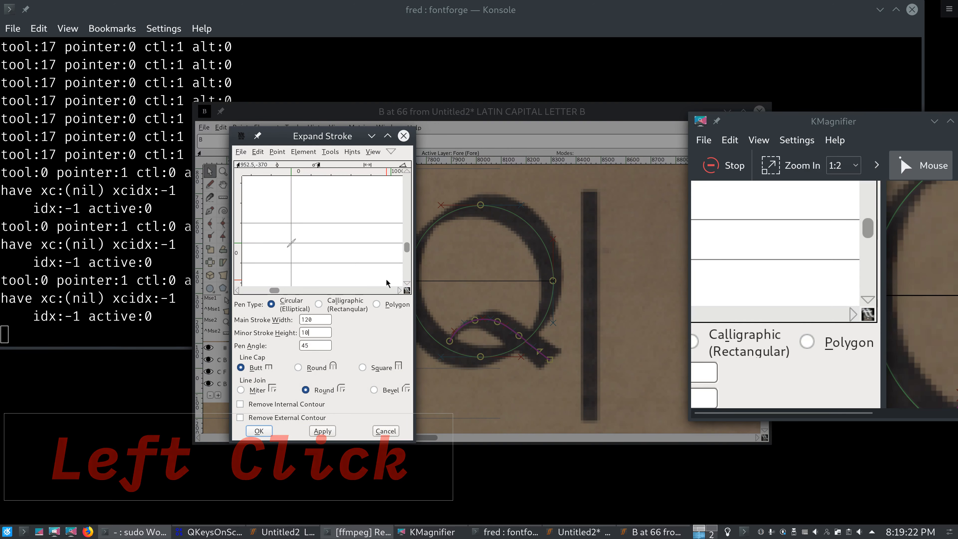
{"action": "left_click_drag", "start_coordinate": [328, 136], "coordinate": [266, 111]}
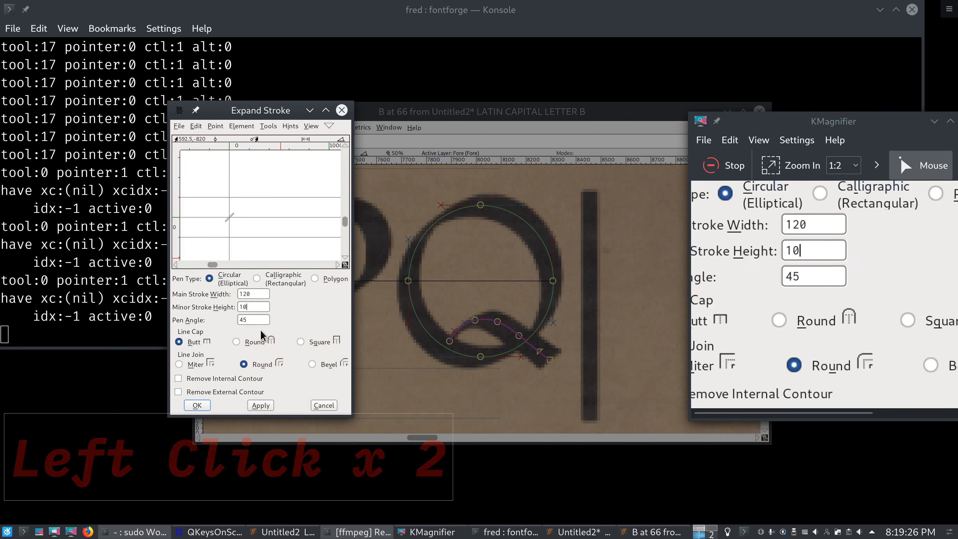
{"action": "left_click", "coordinate": [260, 405]}
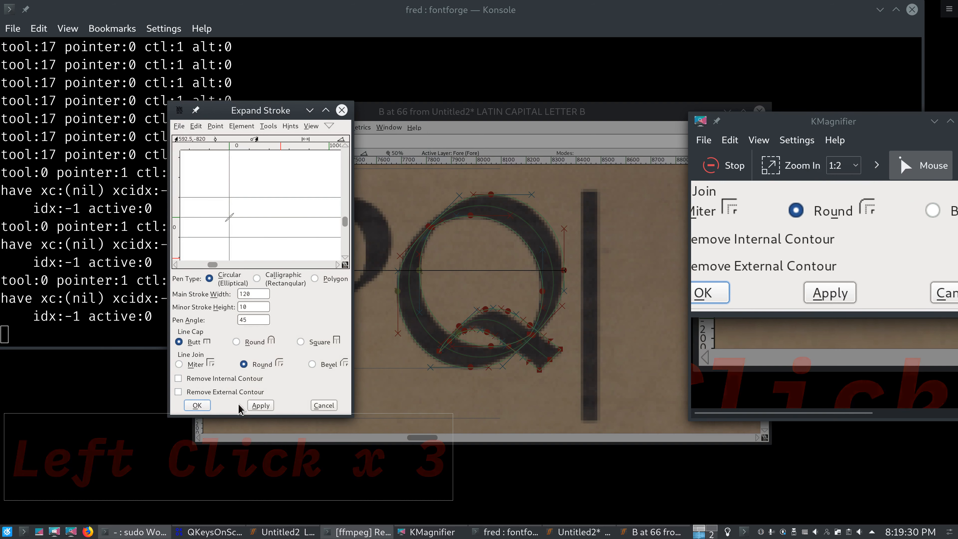
{"action": "left_click", "coordinate": [197, 405]}
Step: Hide the Back layer and toggle the filled preview to check the Q's expanded outlines
{"action": "left_click", "coordinate": [210, 360]}
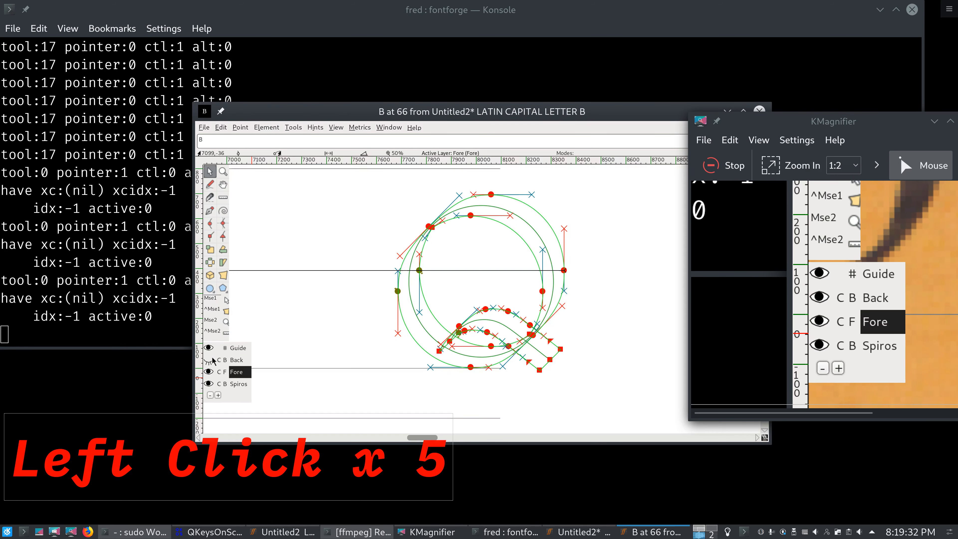
{"action": "key", "text": "grave"}
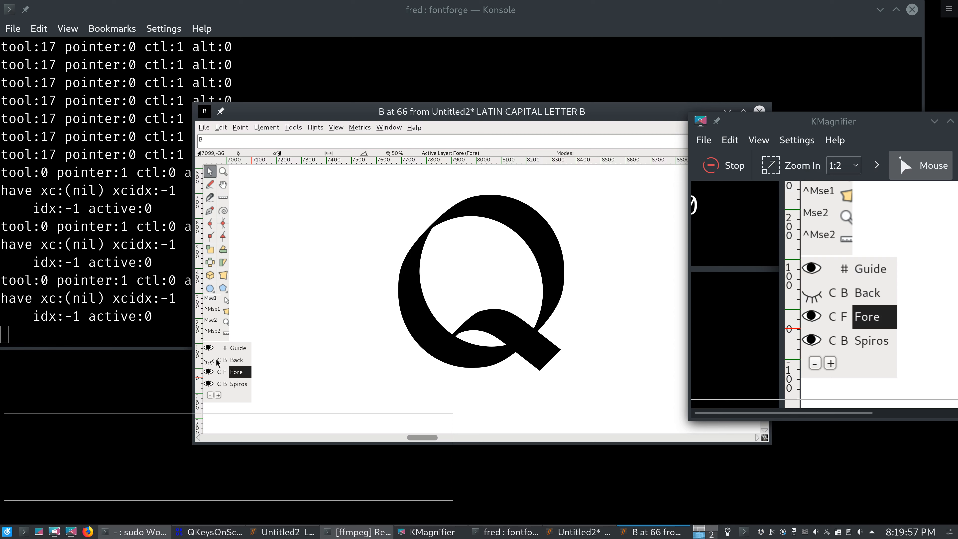
{"action": "left_click", "coordinate": [218, 362]}
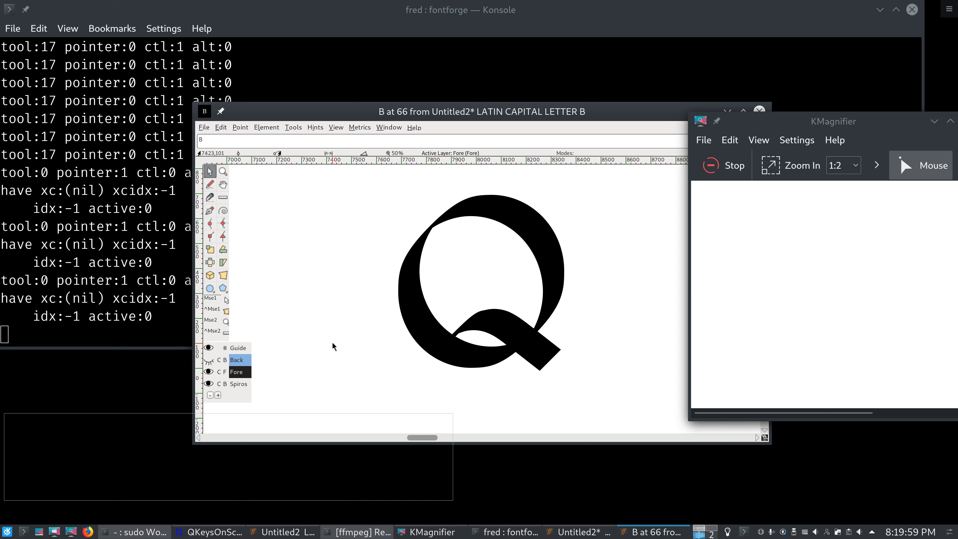
{"action": "key", "text": "Alt_R"}
{"action": "key", "text": "Alt_R"}
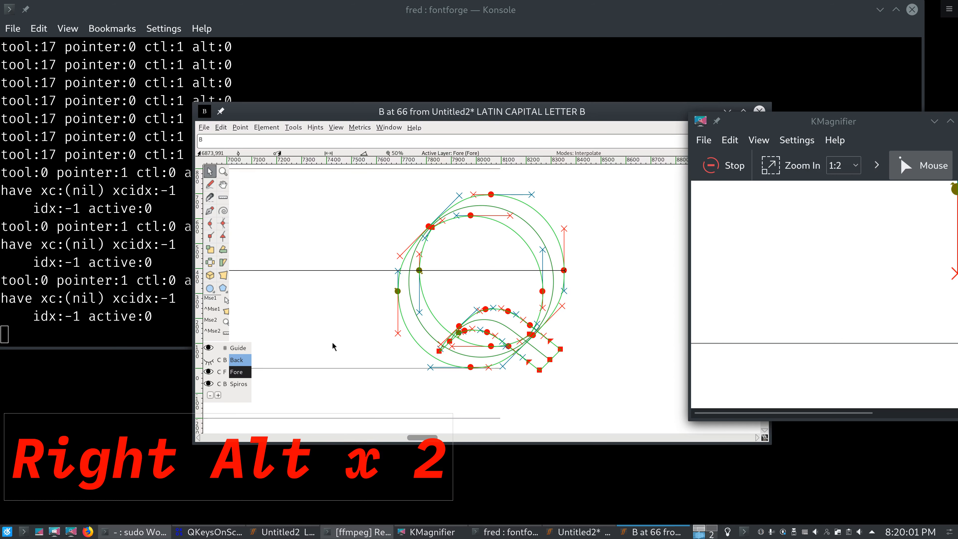
{"action": "key", "text": "grave"}
{"action": "key", "text": "grave"}
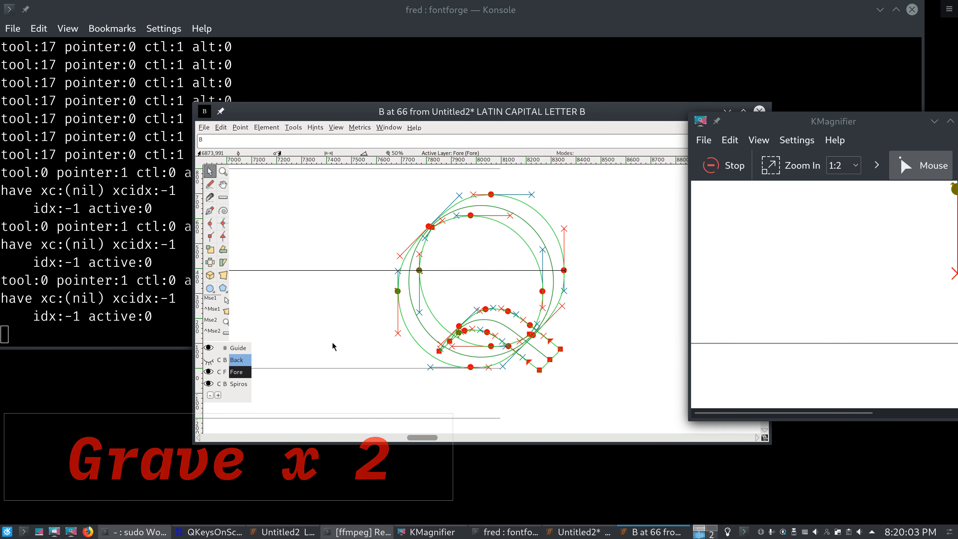
Step: Preview the ampersand filled, select its expanded outlines in the Fore layer and move them clear to the right of the centreline
{"action": "scroll", "coordinate": [333, 342], "scroll_direction": "down", "scroll_amount": 2}
{"action": "scroll", "coordinate": [336, 340], "scroll_direction": "down", "scroll_amount": 12}
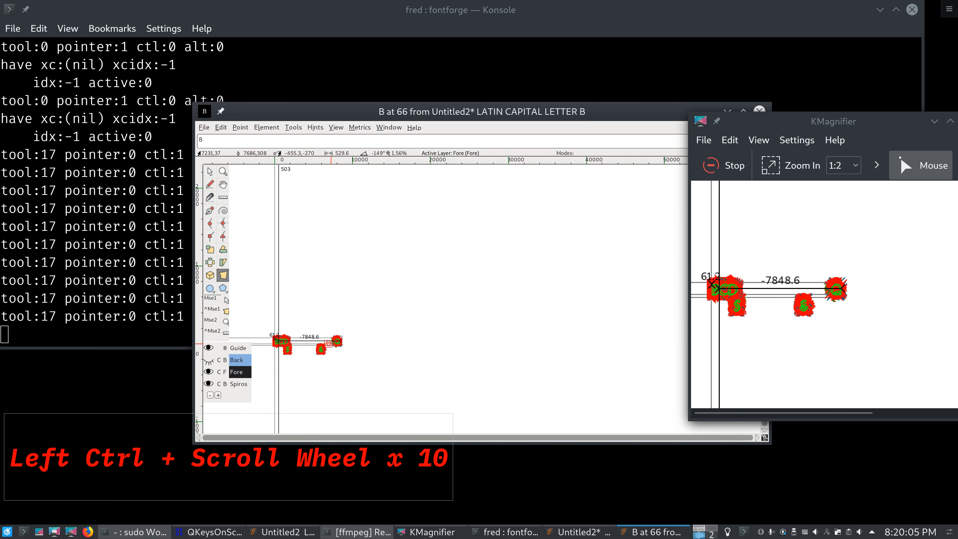
{"action": "scroll", "coordinate": [340, 340], "scroll_direction": "up", "scroll_amount": 6}
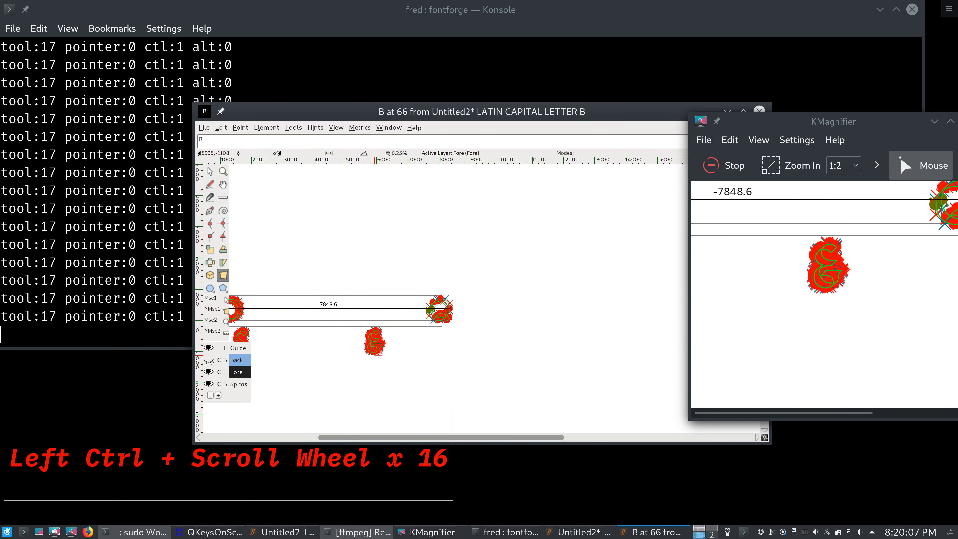
{"action": "scroll", "coordinate": [379, 342], "scroll_direction": "up", "scroll_amount": 4}
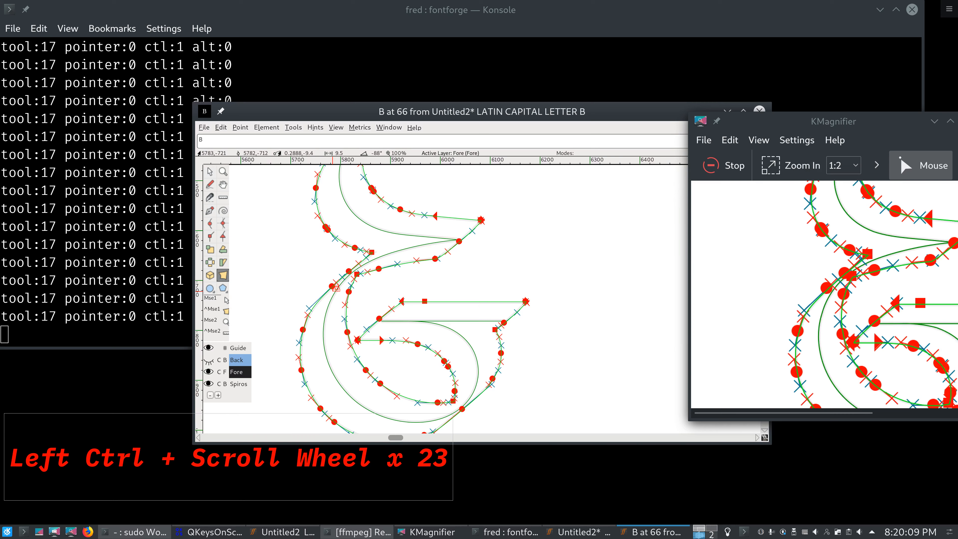
{"action": "key", "text": "grave"}
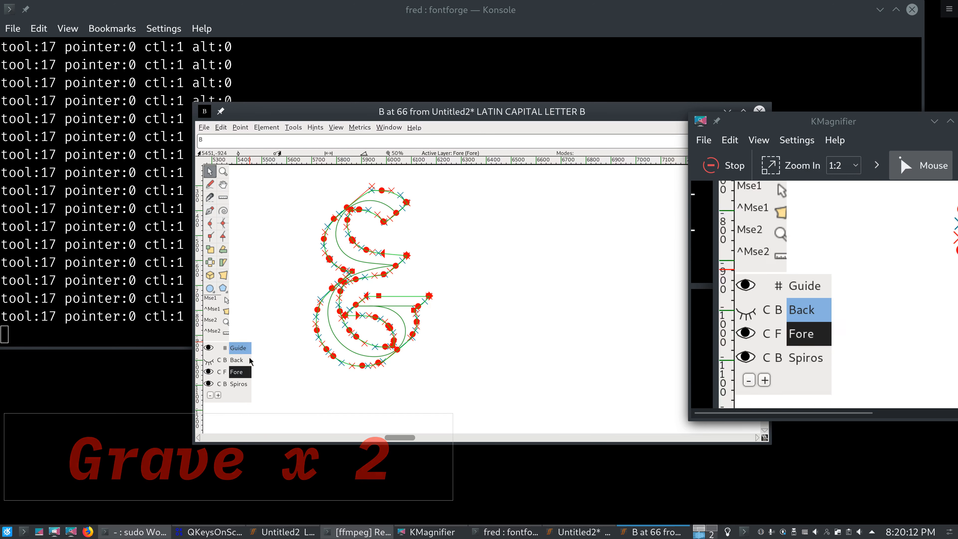
{"action": "left_click", "coordinate": [328, 219]}
{"action": "left_click_drag", "start_coordinate": [303, 184], "coordinate": [442, 385]}
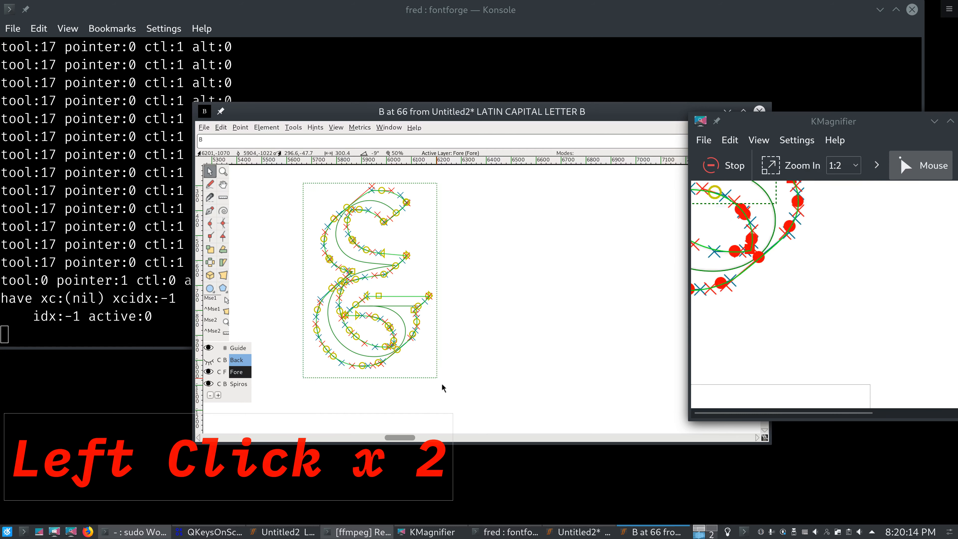
{"action": "left_click_drag", "start_coordinate": [415, 309], "coordinate": [580, 313]}
{"action": "left_click", "coordinate": [455, 313]}
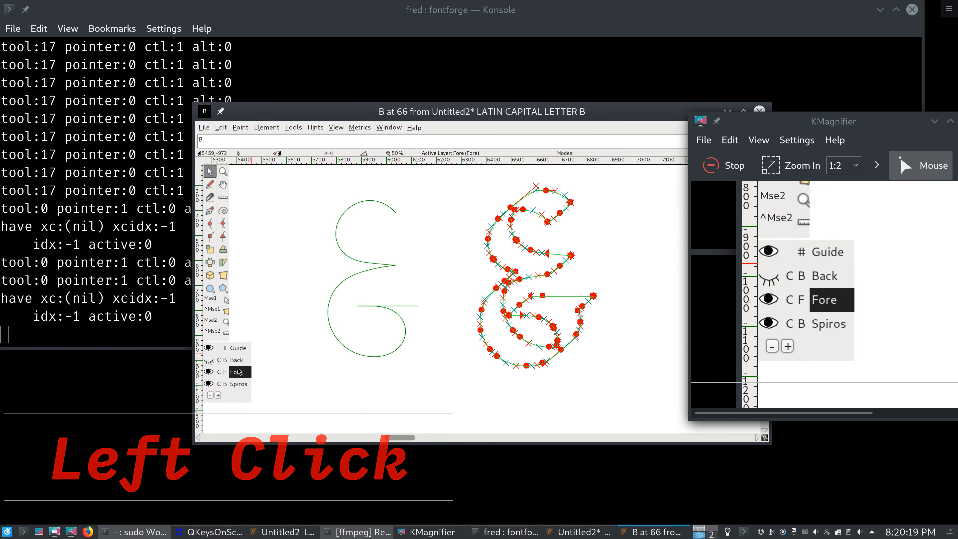
Step: Copy the ampersand's centrelines from the Spiros layer into the Fore layer
{"action": "left_click", "coordinate": [237, 360]}
{"action": "left_click", "coordinate": [238, 384]}
{"action": "left_click_drag", "start_coordinate": [307, 180], "coordinate": [442, 379]}
{"action": "key", "text": "ctrl+c"}
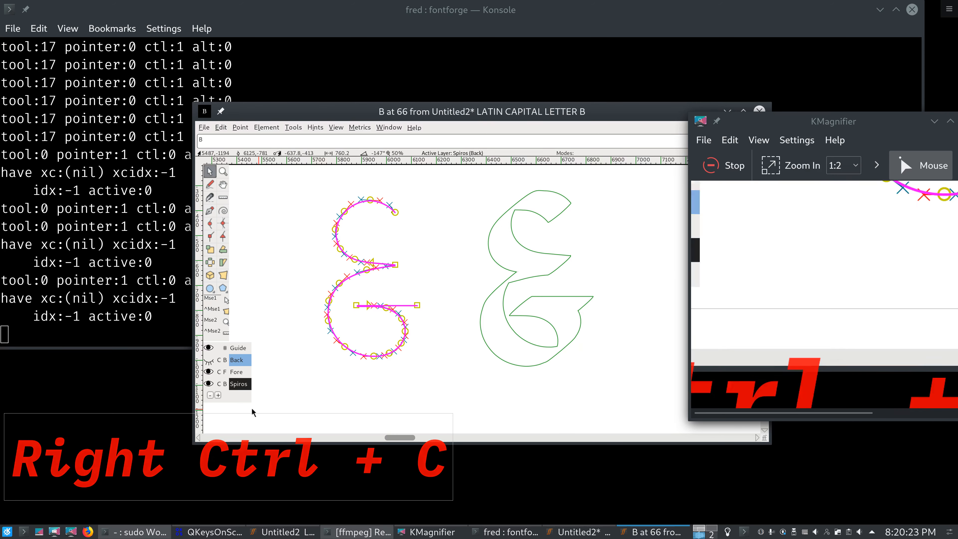
{"action": "left_click", "coordinate": [237, 372]}
{"action": "key", "text": "ctrl+v"}
Step: Try expanding the ampersand's centrelines with a circular (elliptical) pen, stroke width 120, minor height 10, at pen angles 45 and 40
{"action": "key", "text": "ctrl+shift+e"}
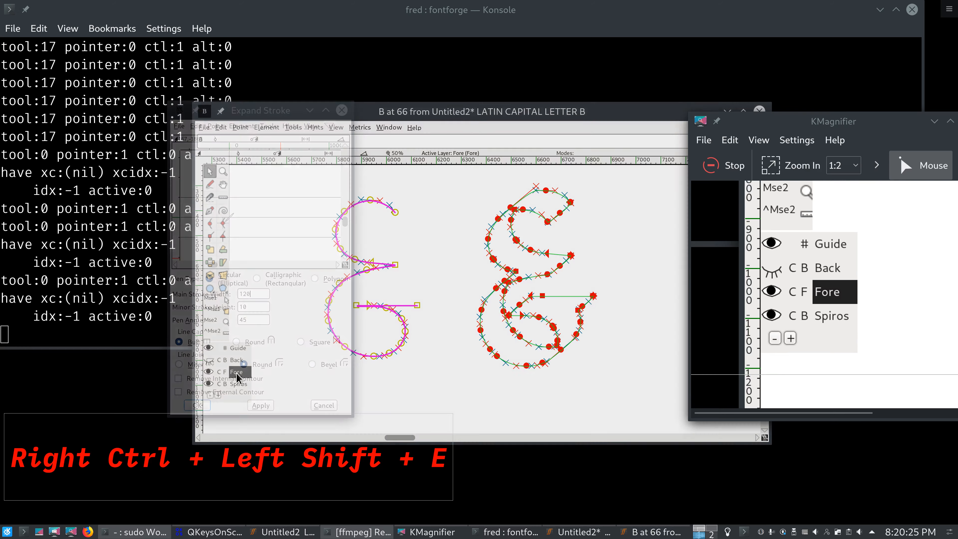
{"action": "left_click", "coordinate": [267, 408]}
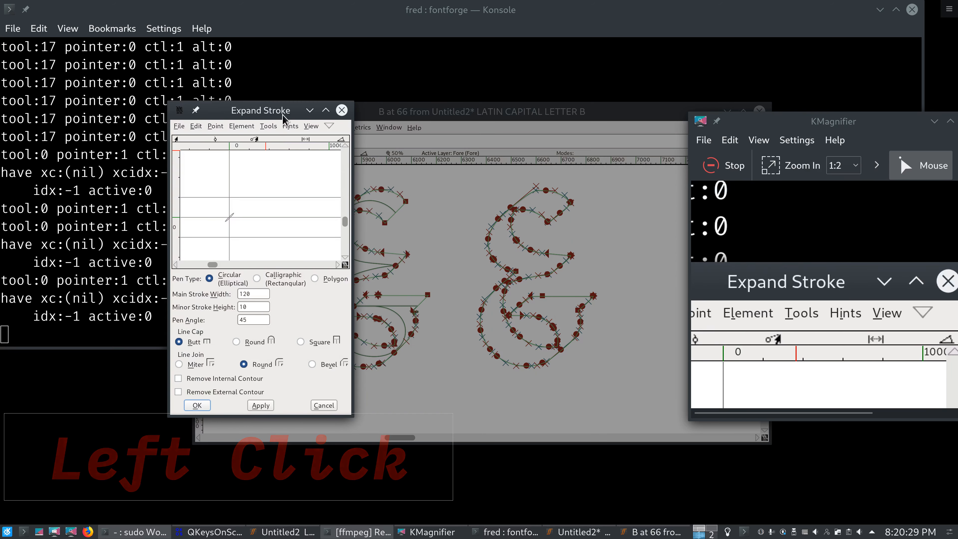
{"action": "left_click_drag", "start_coordinate": [283, 118], "coordinate": [193, 121]}
{"action": "left_click", "coordinate": [150, 323]}
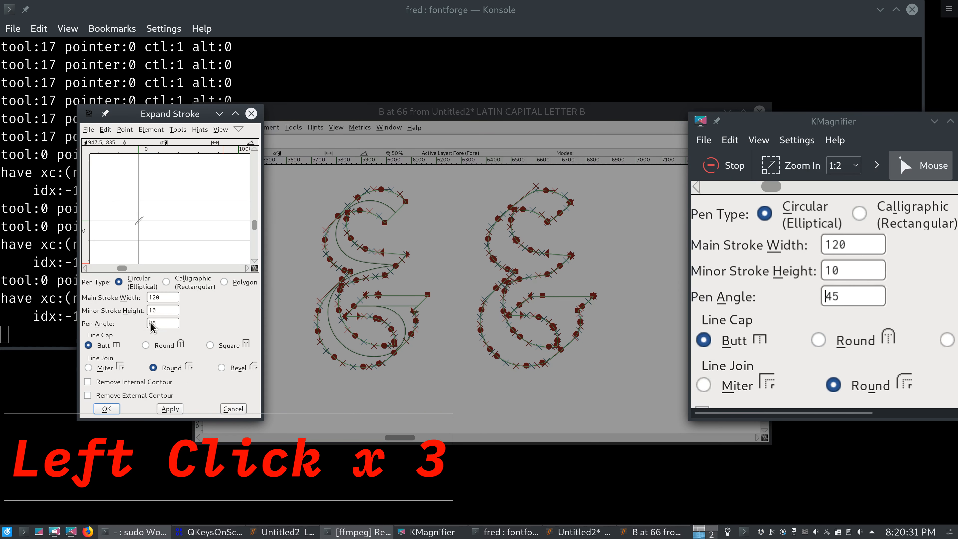
{"action": "type", "text": "4"}
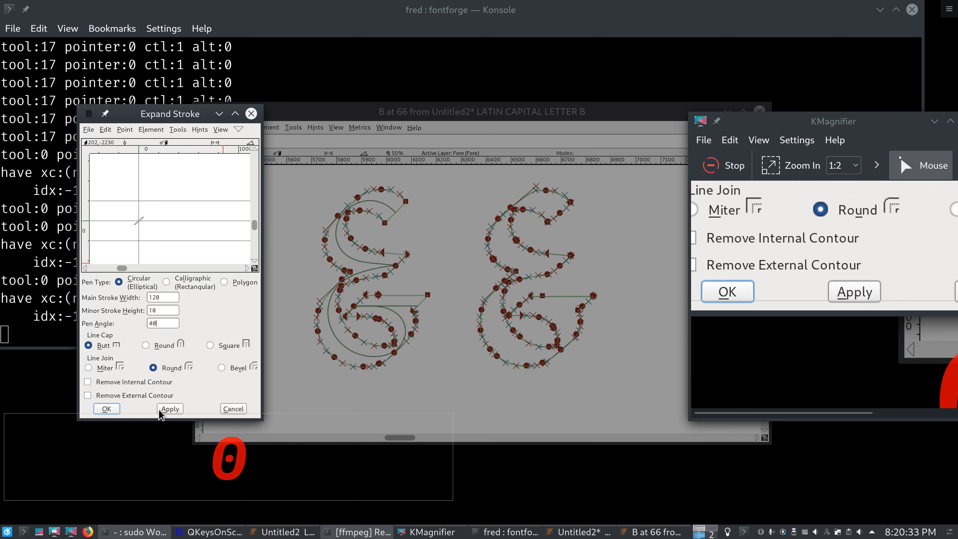
{"action": "left_click", "coordinate": [167, 407]}
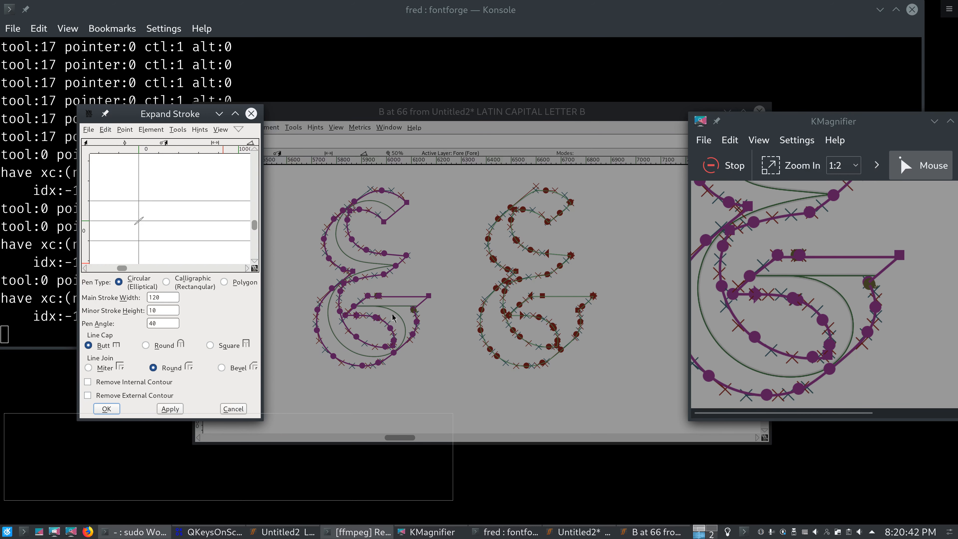
Step: Try a pen angle of 40.1, and expand the ampersand's centrelines at a pen angle of 40.01
{"action": "double_click", "coordinate": [168, 324]}
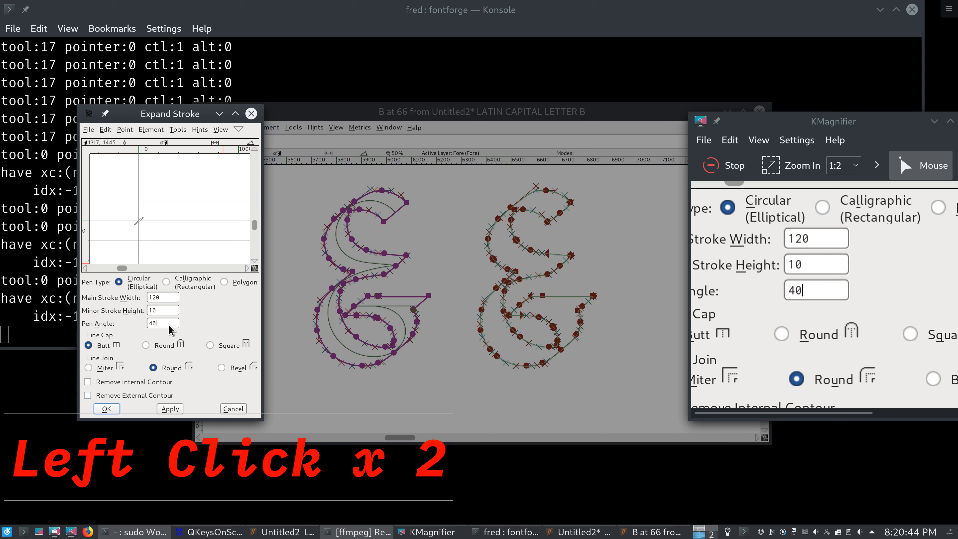
{"action": "type", "text": ".1"}
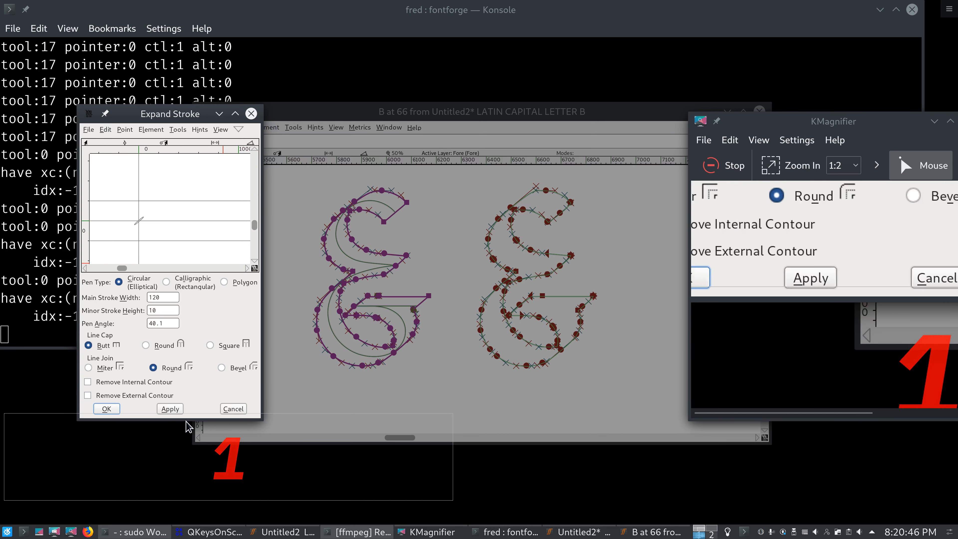
{"action": "left_click", "coordinate": [175, 410]}
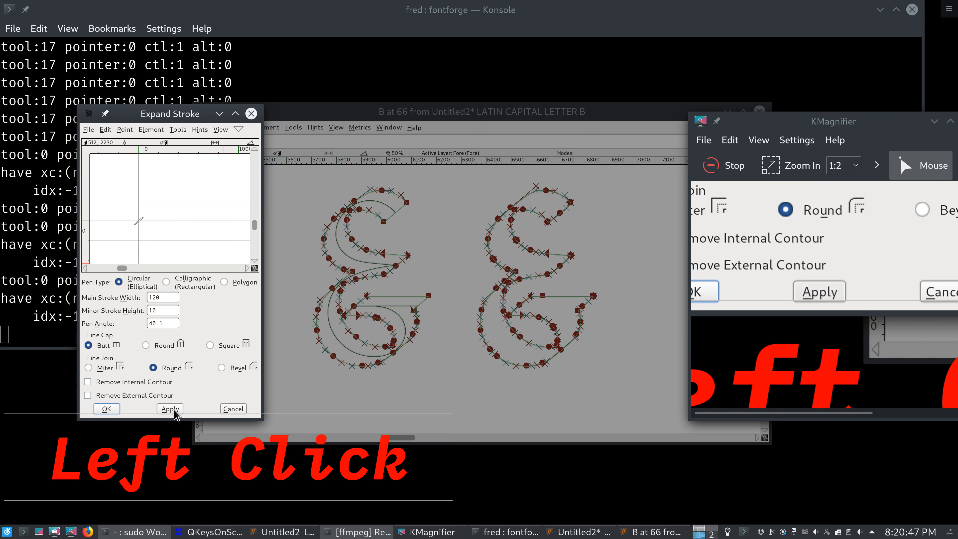
{"action": "double_click", "coordinate": [160, 327]}
{"action": "type", "text": "0"}
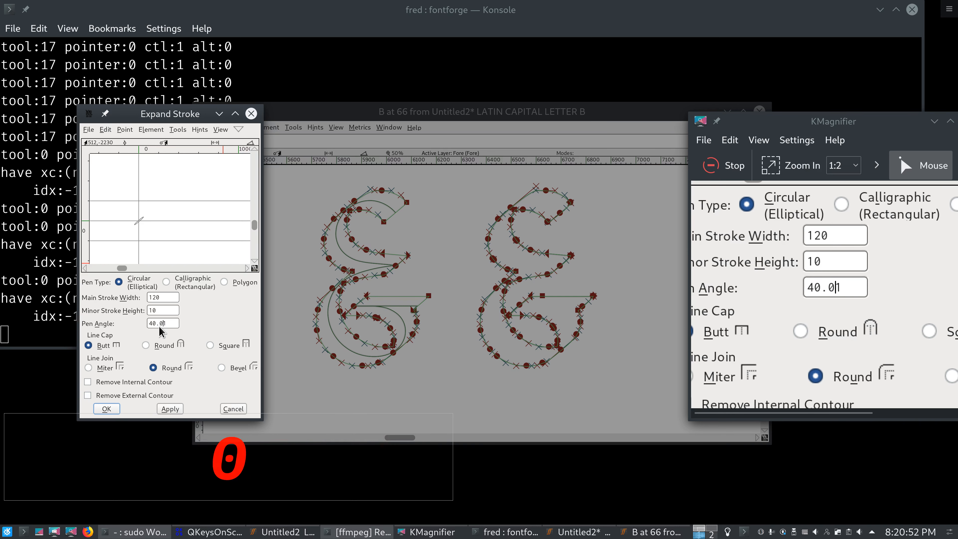
{"action": "left_click", "coordinate": [178, 407]}
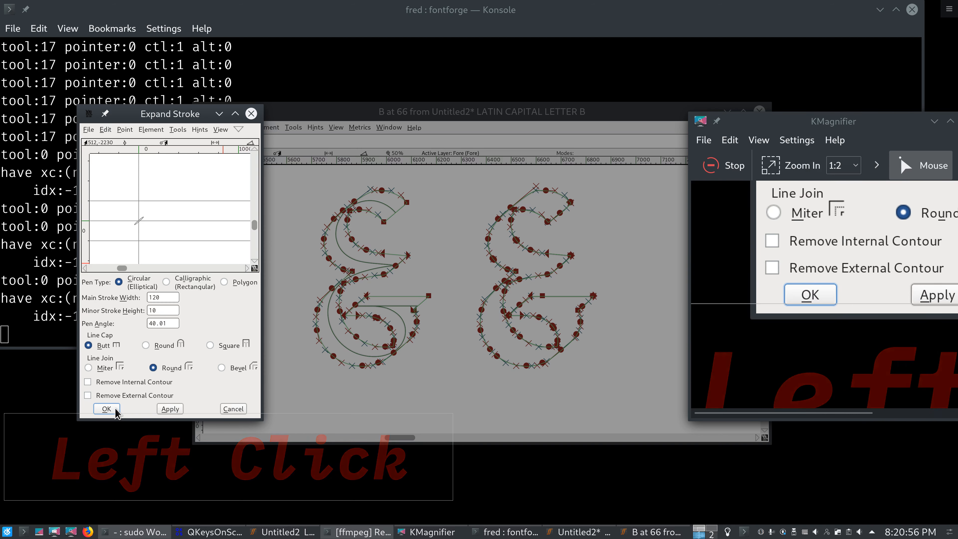
{"action": "left_click", "coordinate": [107, 408]}
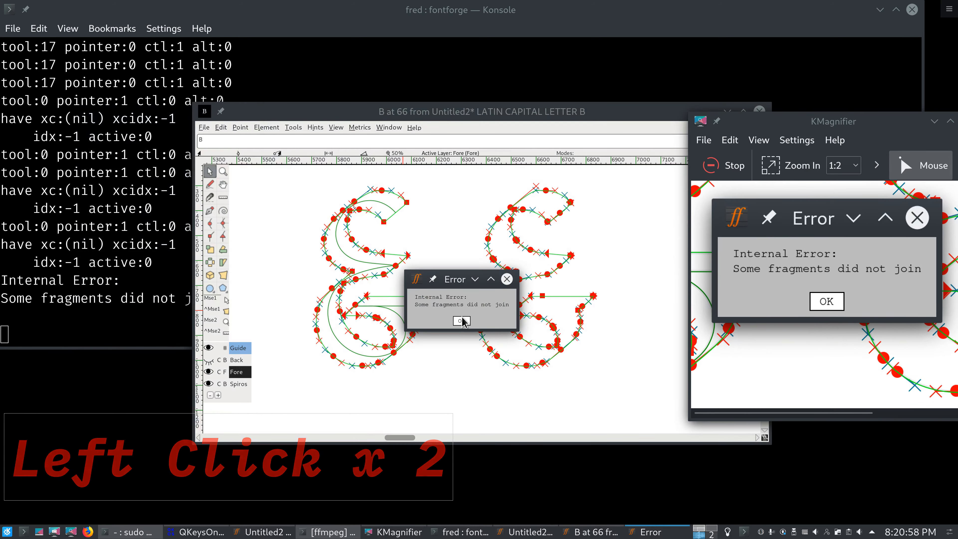
{"action": "left_click", "coordinate": [461, 321]}
Step: Compare the new and the old ampersand outlines in the filled preview
{"action": "scroll", "coordinate": [337, 266], "scroll_direction": "left", "scroll_amount": 2}
{"action": "key", "text": "grave"}
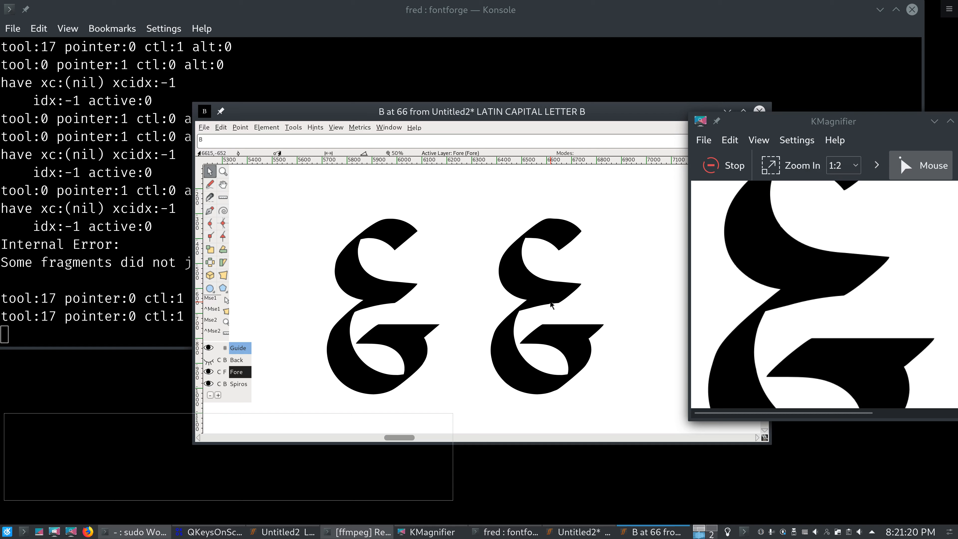
{"action": "scroll", "coordinate": [551, 305], "scroll_direction": "down", "scroll_amount": 3}
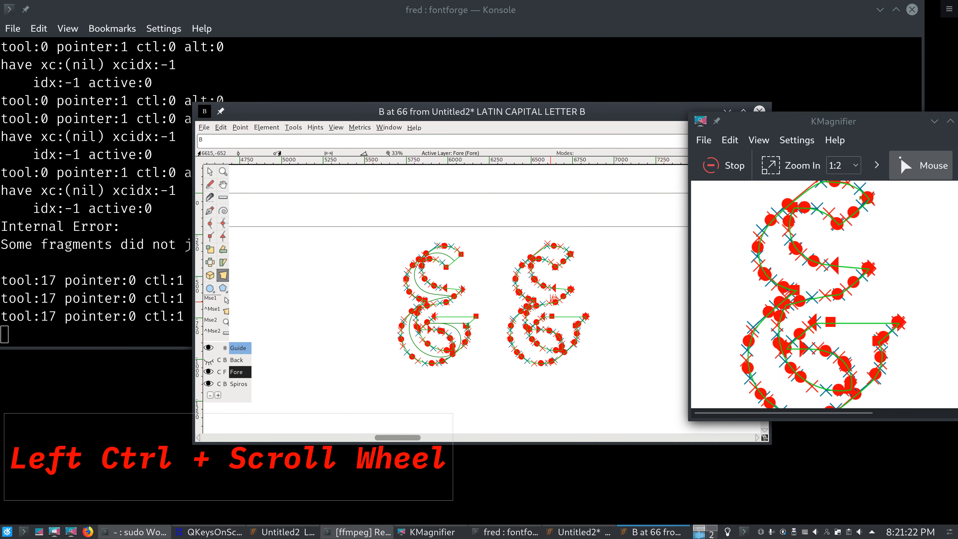
Step: Select the S's expanded outline in the Fore layer and move it about 534 units horizontally to the right of its centreline
{"action": "scroll", "coordinate": [521, 304], "scroll_direction": "down", "scroll_amount": 5}
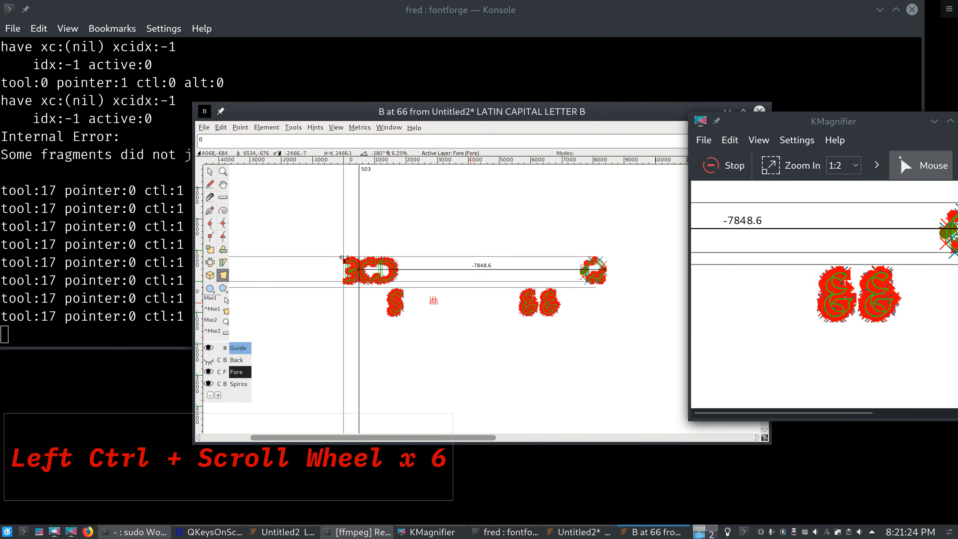
{"action": "scroll", "coordinate": [416, 297], "scroll_direction": "up", "scroll_amount": 4}
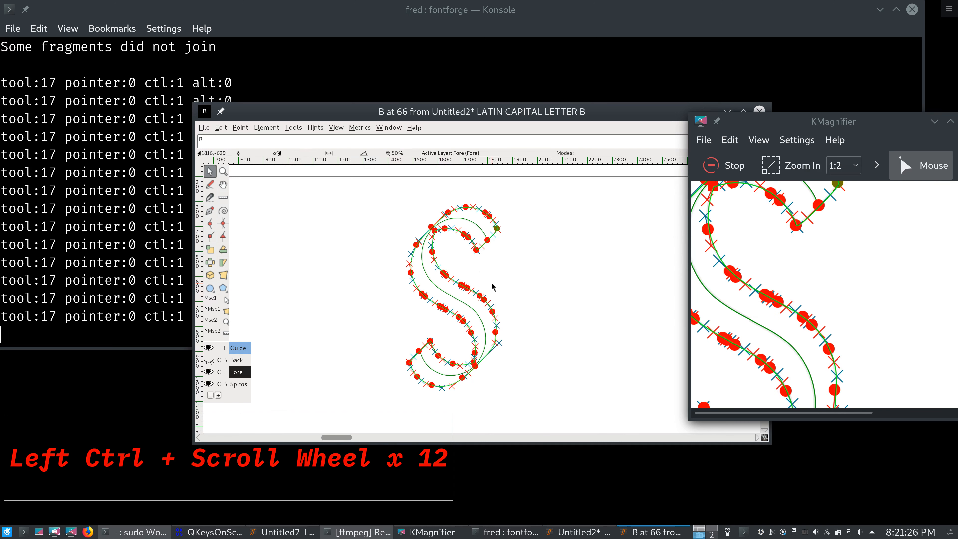
{"action": "scroll", "coordinate": [491, 286], "scroll_direction": "down", "scroll_amount": 2}
{"action": "key", "text": "grave"}
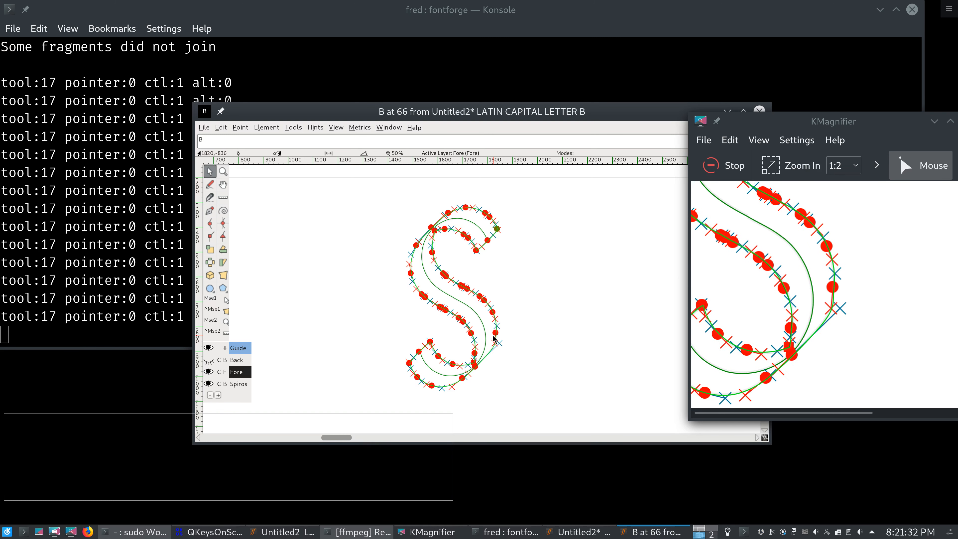
{"action": "double_click", "coordinate": [494, 338]}
{"action": "left_click_drag", "start_coordinate": [493, 338], "coordinate": [629, 336]}
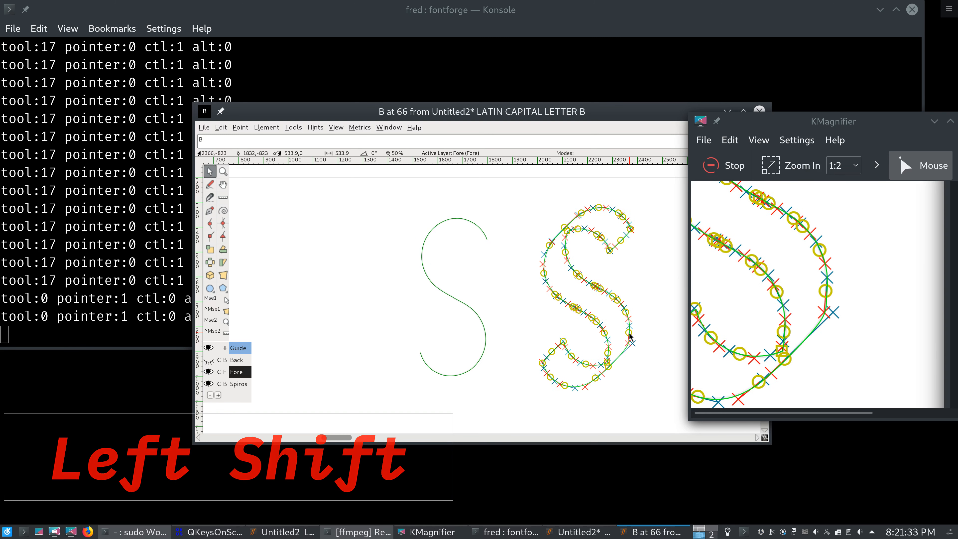
{"action": "left_click", "coordinate": [387, 321]}
Step: Copy the S's centreline from the Spiros layer into the Fore layer
{"action": "left_click", "coordinate": [237, 360]}
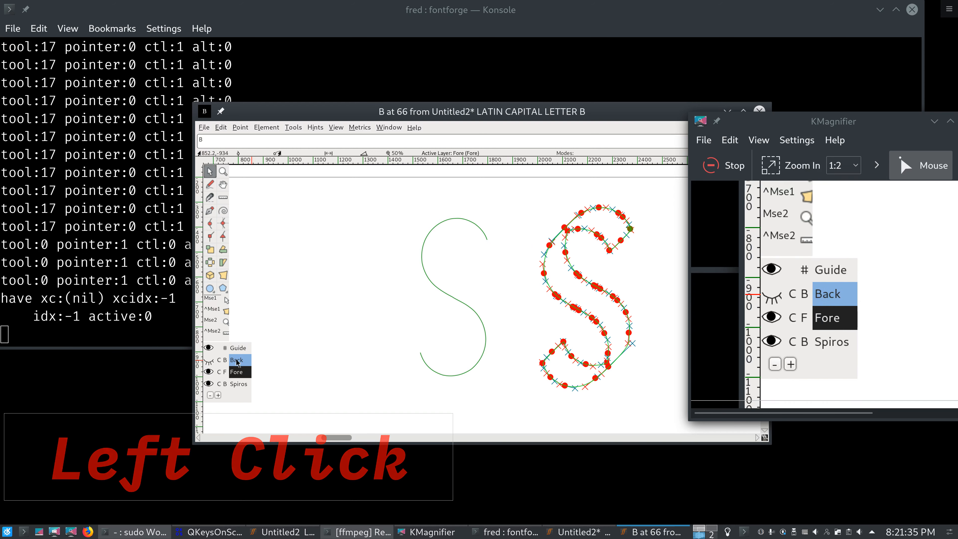
{"action": "left_click", "coordinate": [238, 384]}
{"action": "left_click_drag", "start_coordinate": [378, 188], "coordinate": [520, 399]}
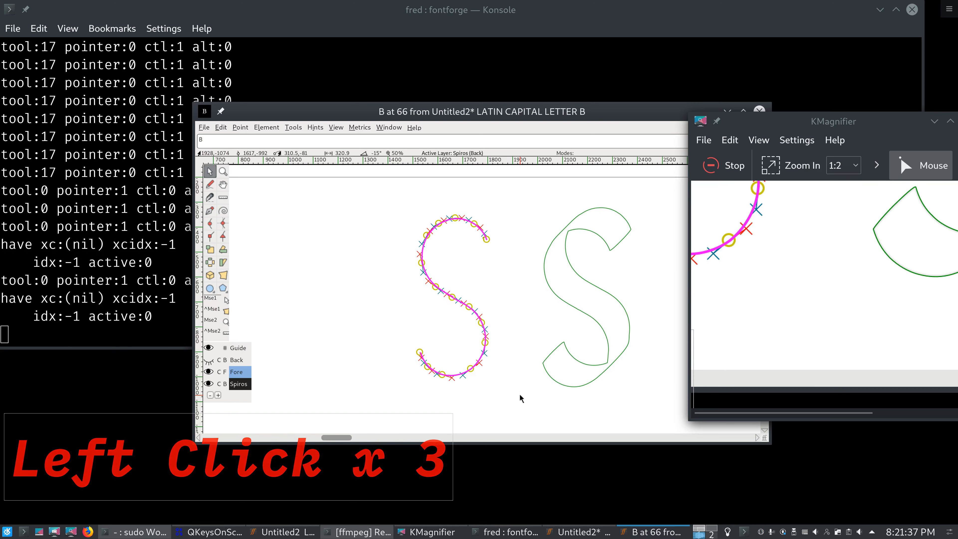
{"action": "key", "text": "ctrl+c"}
{"action": "key", "text": "ctrl+c"}
{"action": "left_click", "coordinate": [238, 373]}
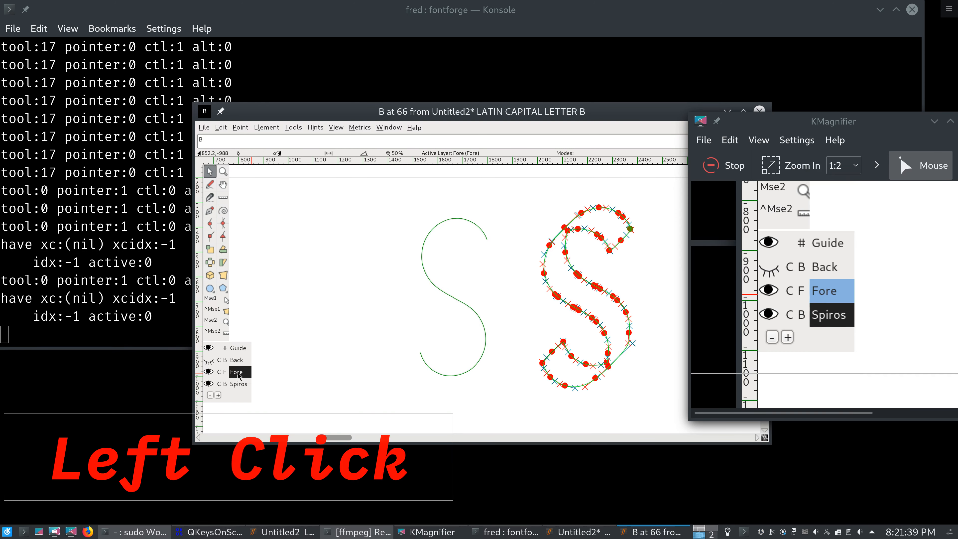
{"action": "key", "text": "ctrl+v"}
Step: Expand the S's centreline with a circular (elliptical) pen, main stroke width 120, minor stroke height 10 and pen angle 45
{"action": "key", "text": "ctrl+shift+e"}
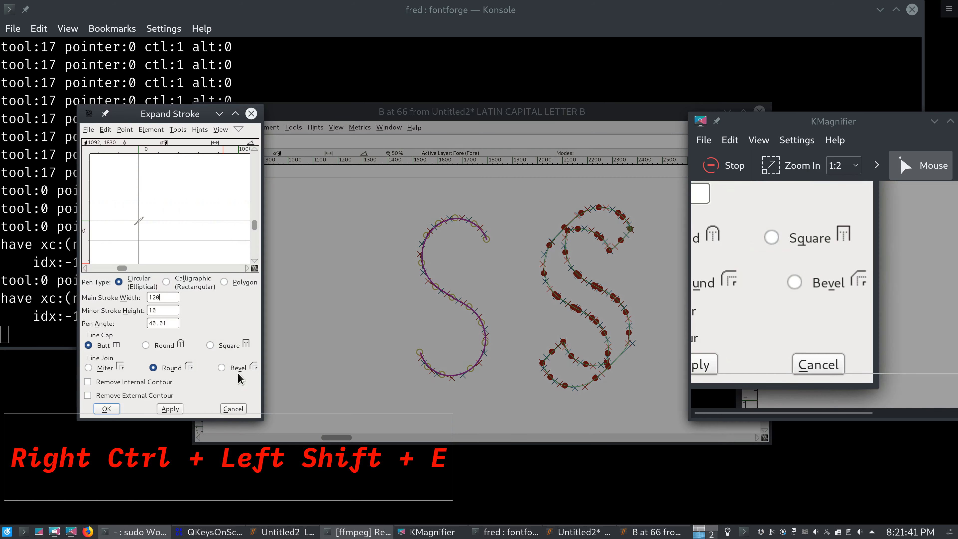
{"action": "left_click_drag", "start_coordinate": [153, 323], "coordinate": [222, 328]}
{"action": "type", "text": "45"}
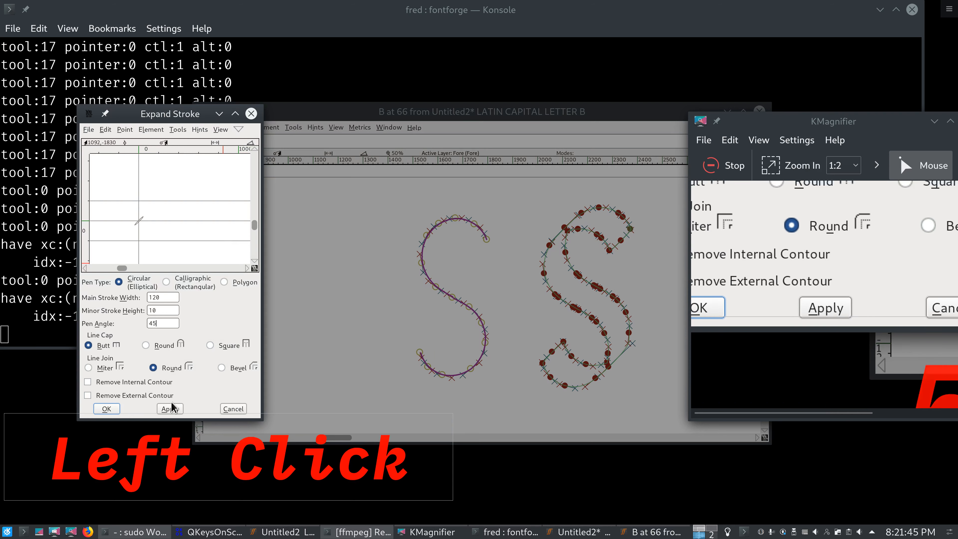
{"action": "left_click", "coordinate": [170, 409]}
{"action": "left_click", "coordinate": [107, 409]}
{"action": "left_click", "coordinate": [108, 408]}
{"action": "left_click", "coordinate": [108, 409]}
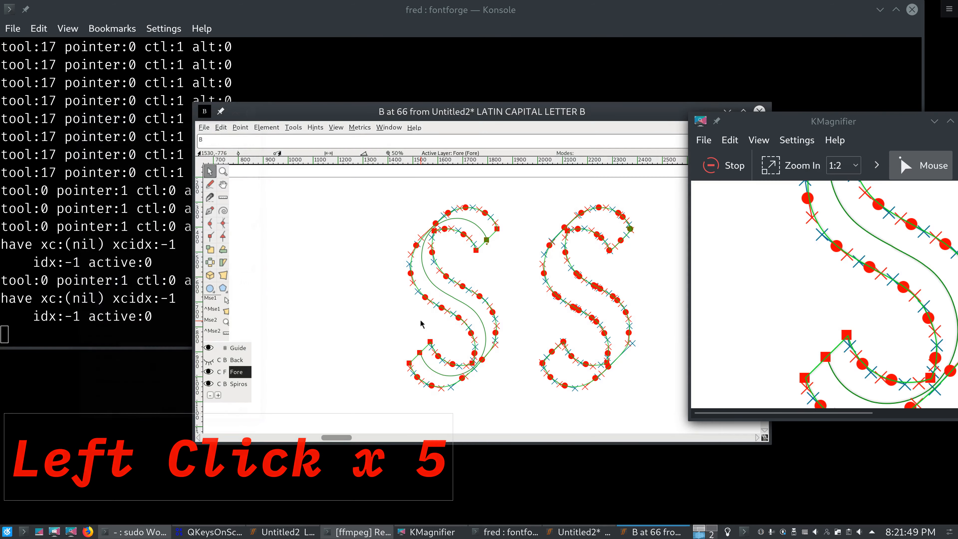
Step: Toggle the filled preview to compare the new S outline with the older one beside it
{"action": "key", "text": "grave"}
{"action": "key", "text": "grave"}
{"action": "scroll", "coordinate": [420, 321], "scroll_direction": "down", "scroll_amount": 1}
{"action": "scroll", "coordinate": [420, 321], "scroll_direction": "up", "scroll_amount": 1}
{"action": "key", "text": "grave"}
{"action": "key", "text": "grave"}
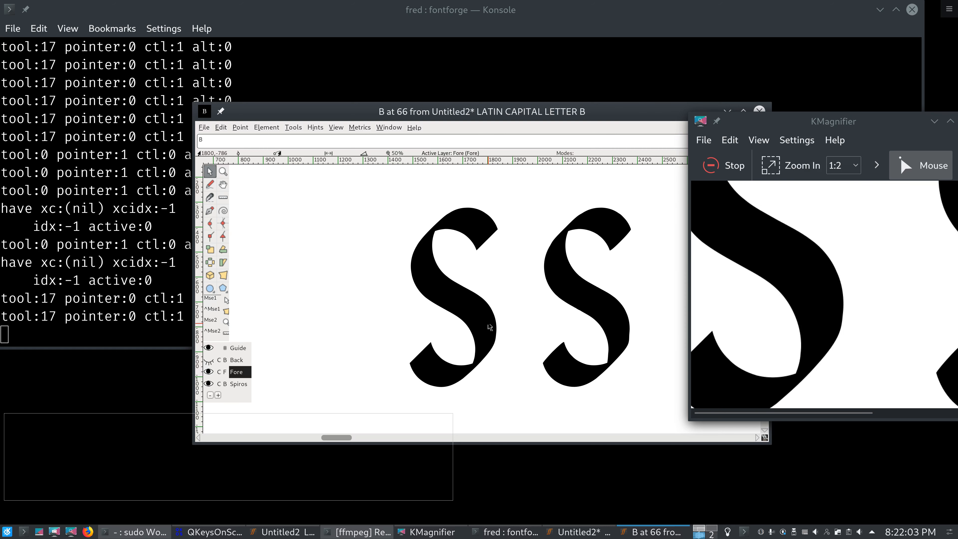
{"action": "key", "text": "grave"}
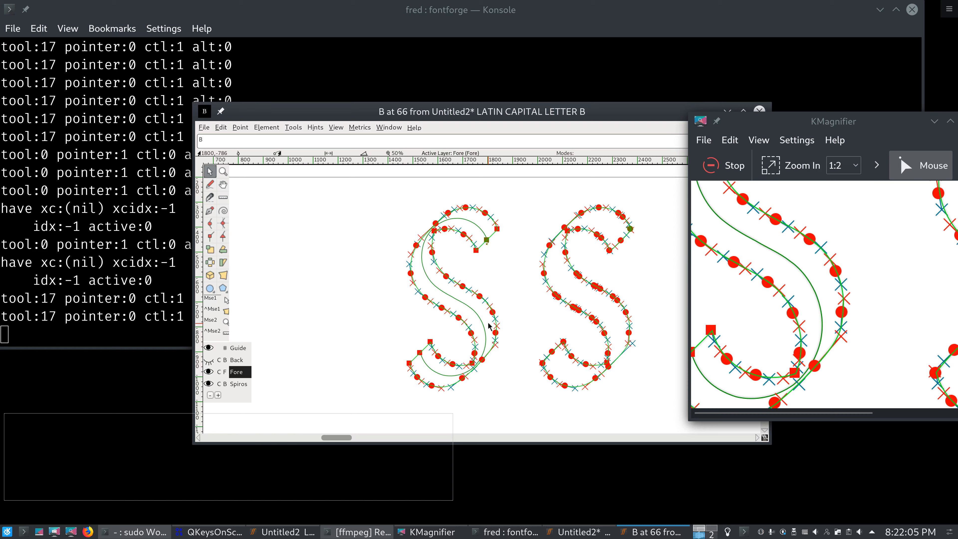
Step: Check all the finished letters, B, C, D, Q, both S's and both ampersands, together in the filled preview
{"action": "key", "text": "ctrl"}
{"action": "scroll", "coordinate": [492, 320], "scroll_direction": "down", "scroll_amount": 5}
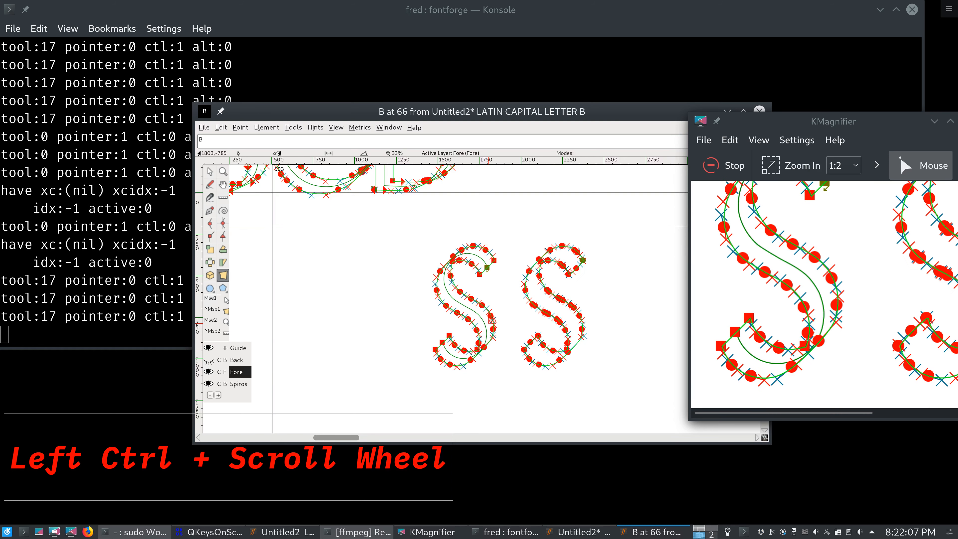
{"action": "scroll", "coordinate": [492, 319], "scroll_direction": "down", "scroll_amount": 4}
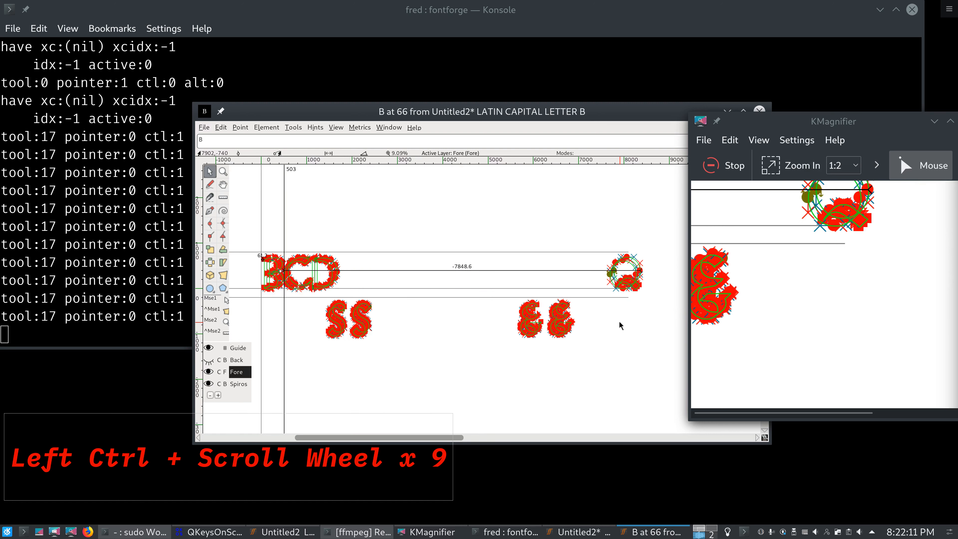
{"action": "key", "text": "grave"}
{"action": "key", "text": "grave"}
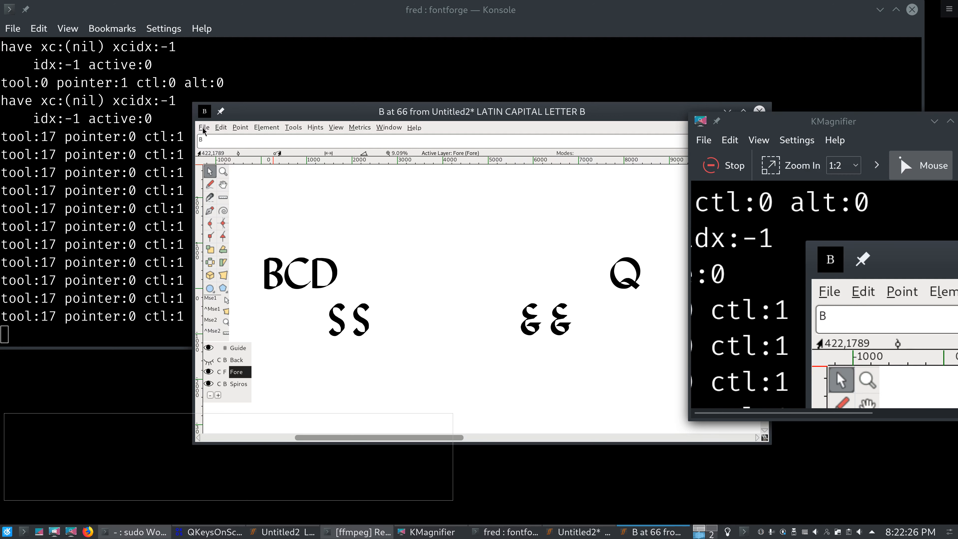
{"action": "left_click", "coordinate": [377, 292]}
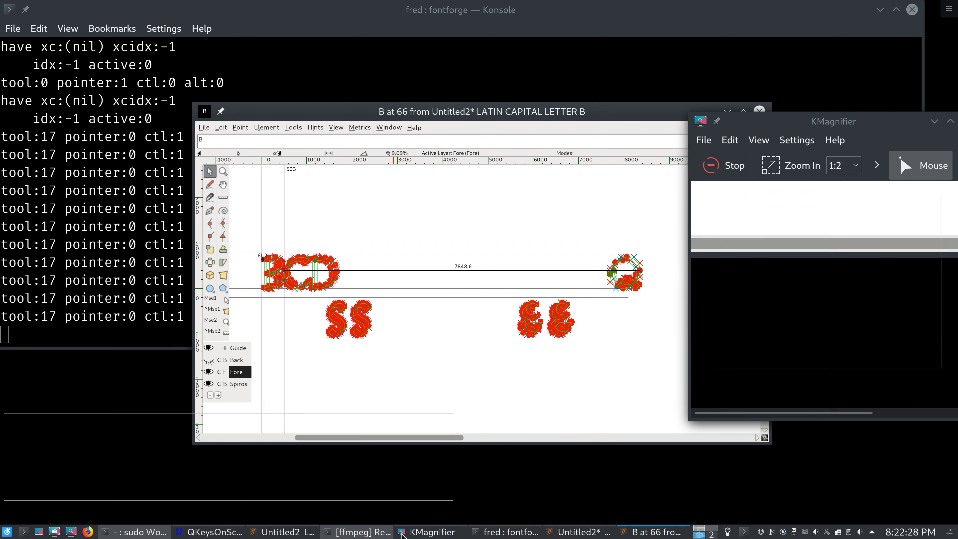
{"action": "left_click", "coordinate": [390, 534]}
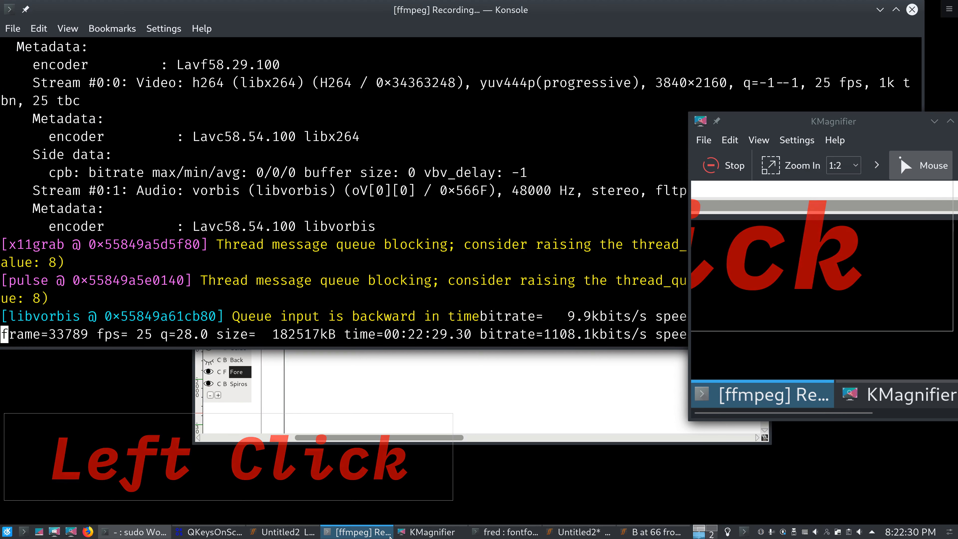